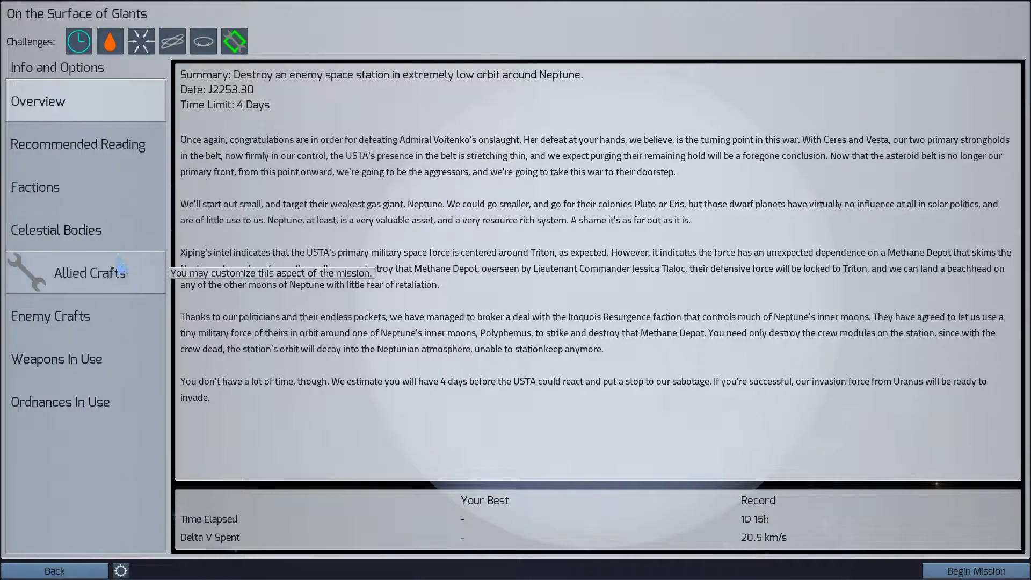
Inspect the Fast Attack Laser's design stats in Allied Crafts and rotate its model
{"action": "left_click", "coordinate": [121, 272]}
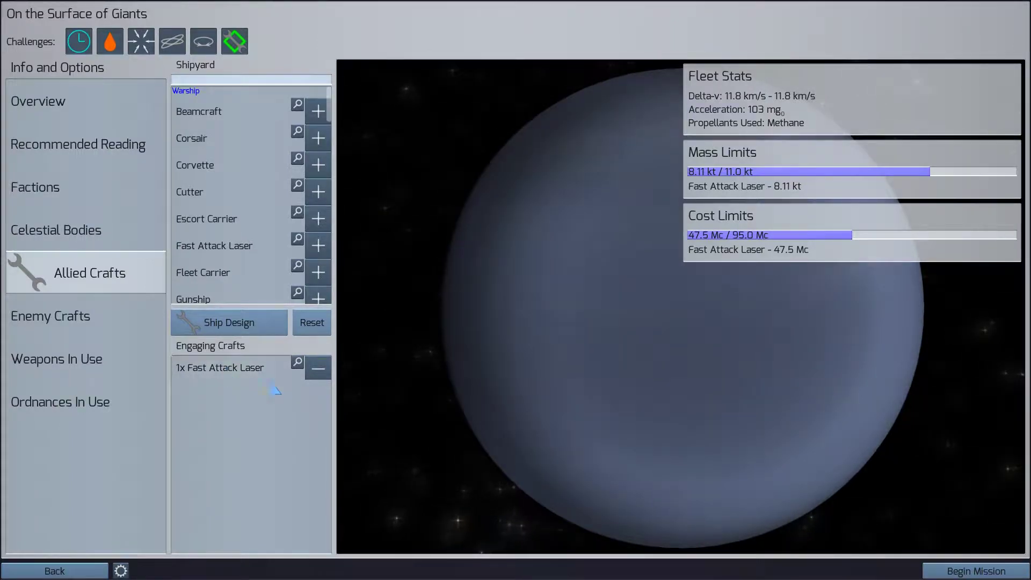
{"action": "left_click", "coordinate": [223, 368]}
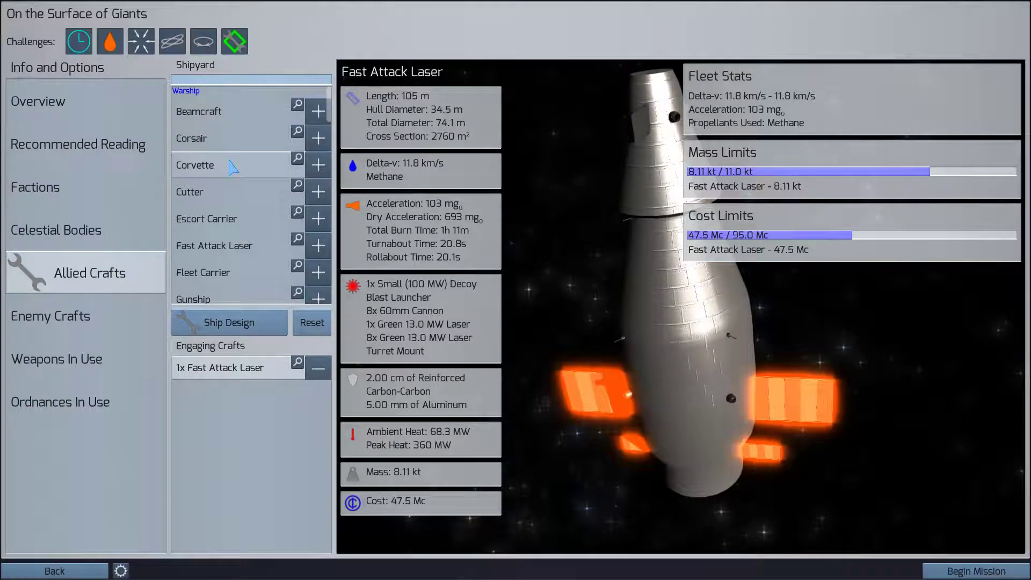
{"action": "scroll", "coordinate": [235, 233], "scroll_direction": "down", "scroll_amount": 4}
{"action": "scroll", "coordinate": [237, 266], "scroll_direction": "down", "scroll_amount": 1}
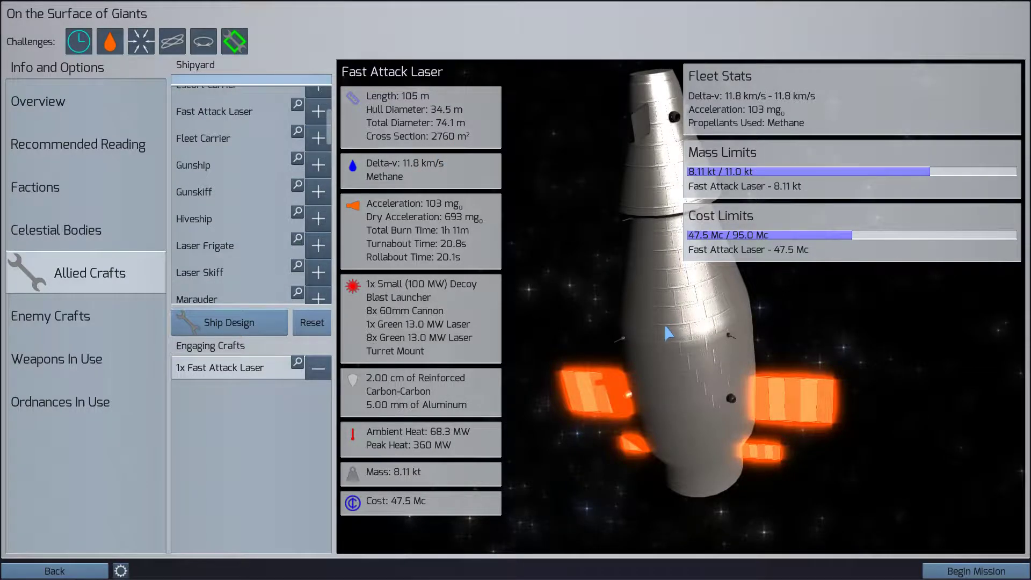
{"action": "mouse_move", "coordinate": [681, 338]}
{"action": "left_mouse_down"}
{"action": "mouse_move", "coordinate": [816, 318]}
{"action": "mouse_move", "coordinate": [687, 385]}
{"action": "mouse_move", "coordinate": [801, 481]}
{"action": "mouse_move", "coordinate": [747, 531]}
{"action": "left_mouse_up"}
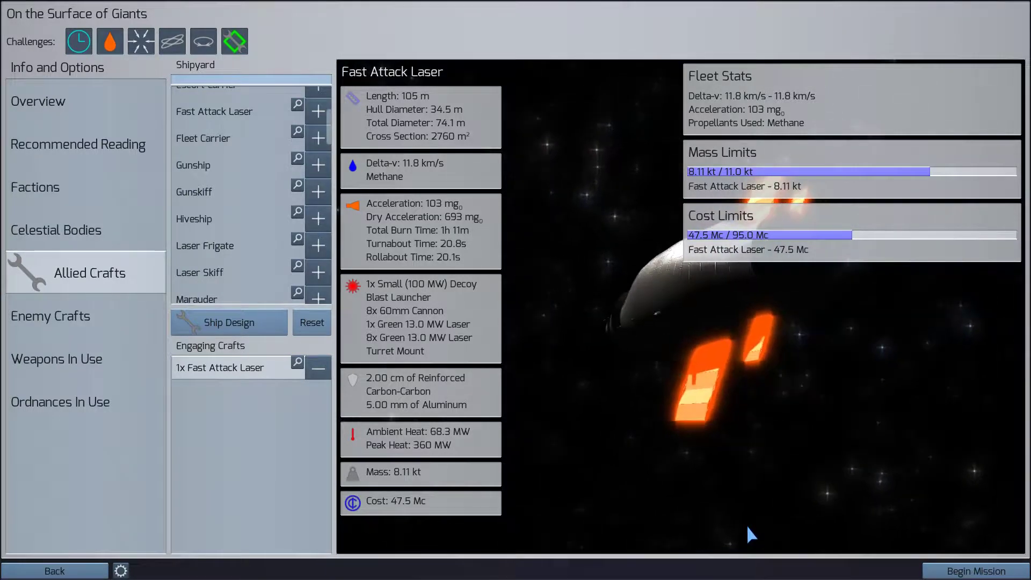
Start the mission, run one-hour turns until 3D 17h remains, and select the IR Fast Attack Laser
{"action": "left_click", "coordinate": [964, 571]}
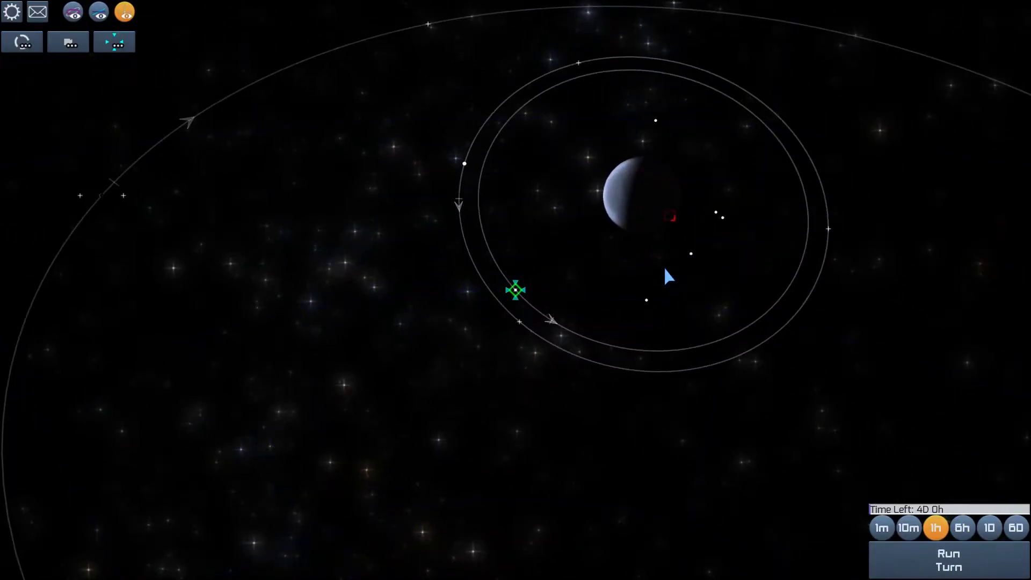
{"action": "left_click_drag", "start_coordinate": [668, 276], "coordinate": [706, 284]}
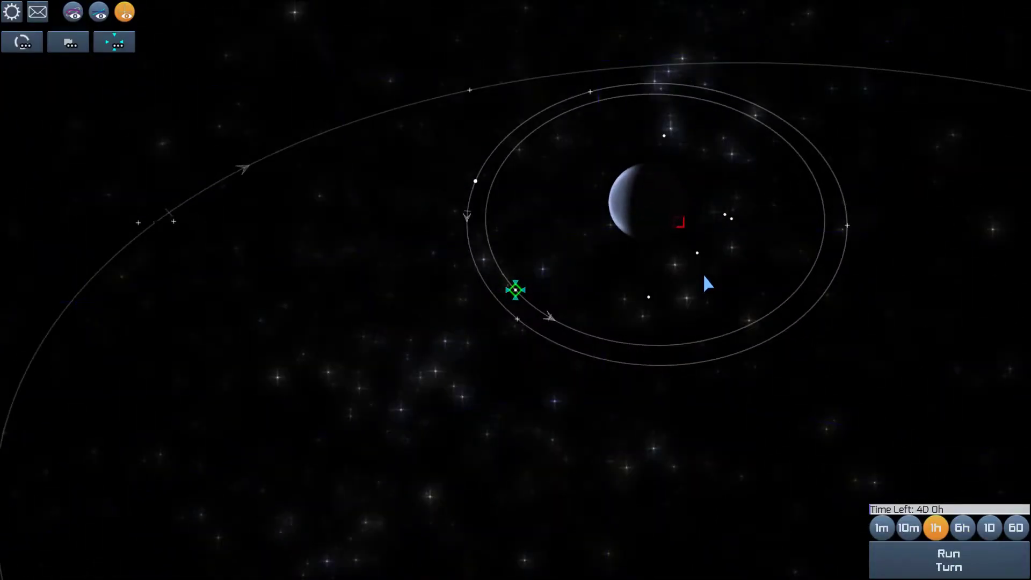
{"action": "scroll", "coordinate": [617, 266], "scroll_direction": "up", "scroll_amount": 3}
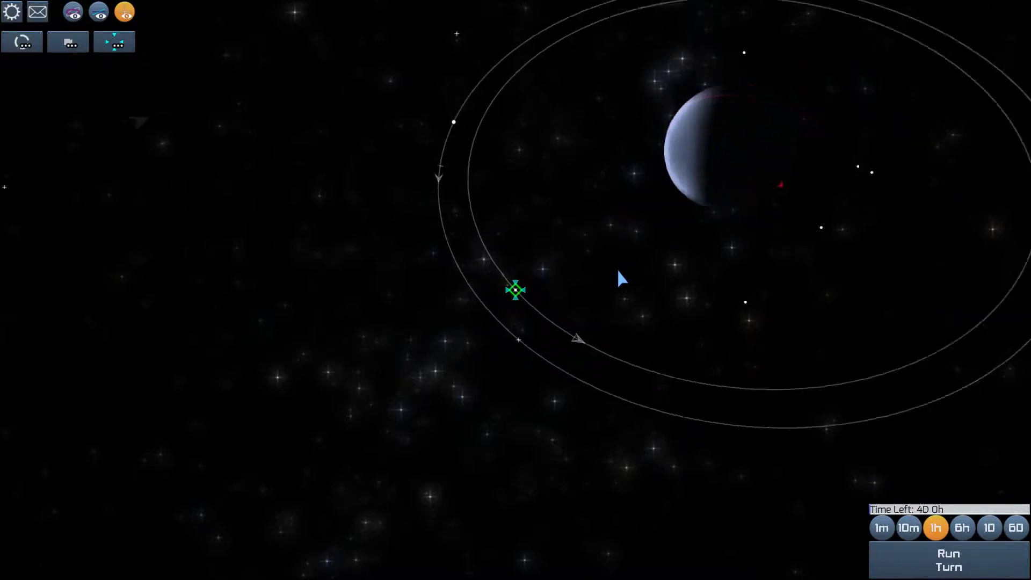
{"action": "scroll", "coordinate": [620, 274], "scroll_direction": "down", "scroll_amount": 2}
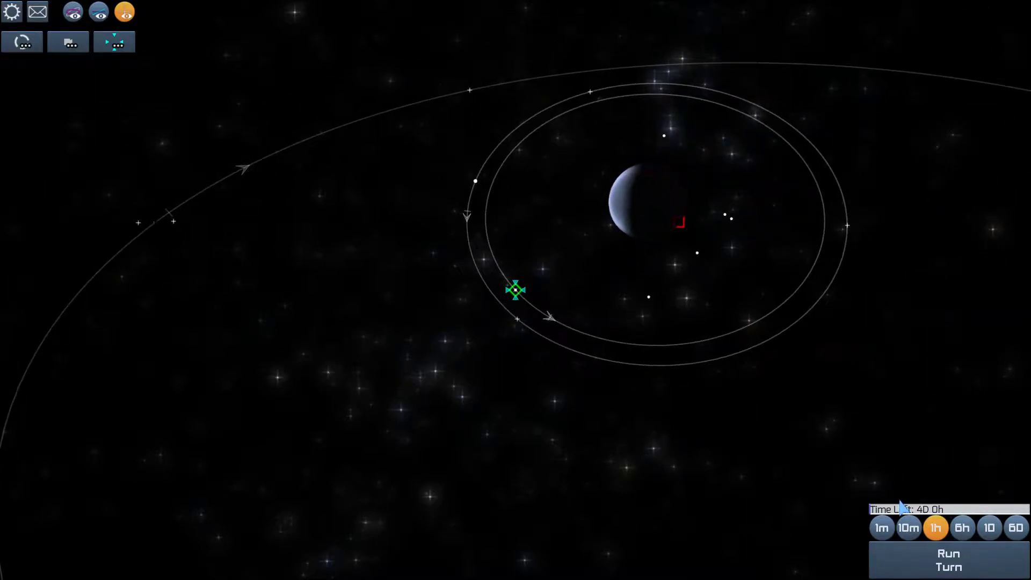
{"action": "left_click", "coordinate": [956, 562]}
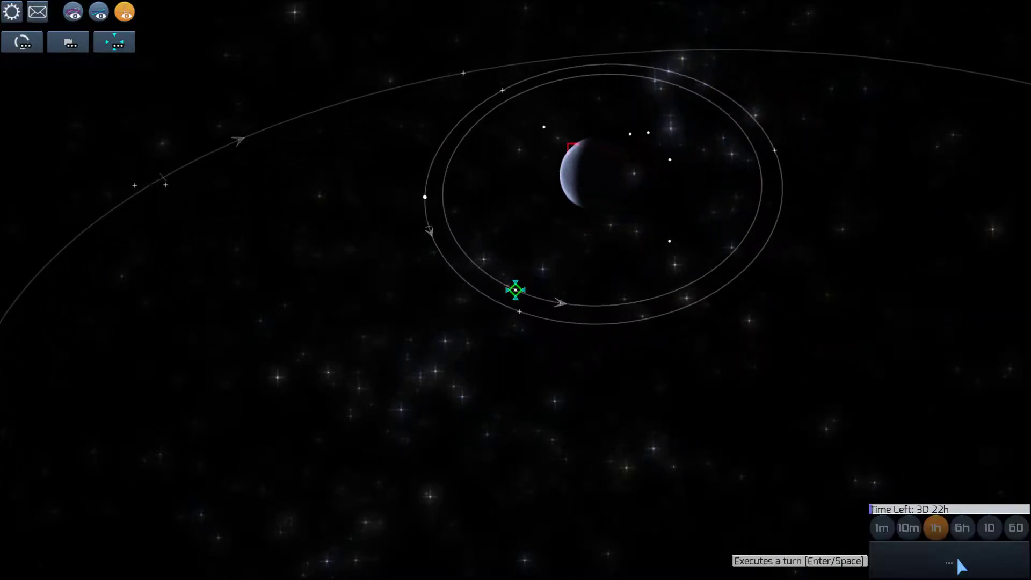
{"action": "left_click", "coordinate": [959, 567]}
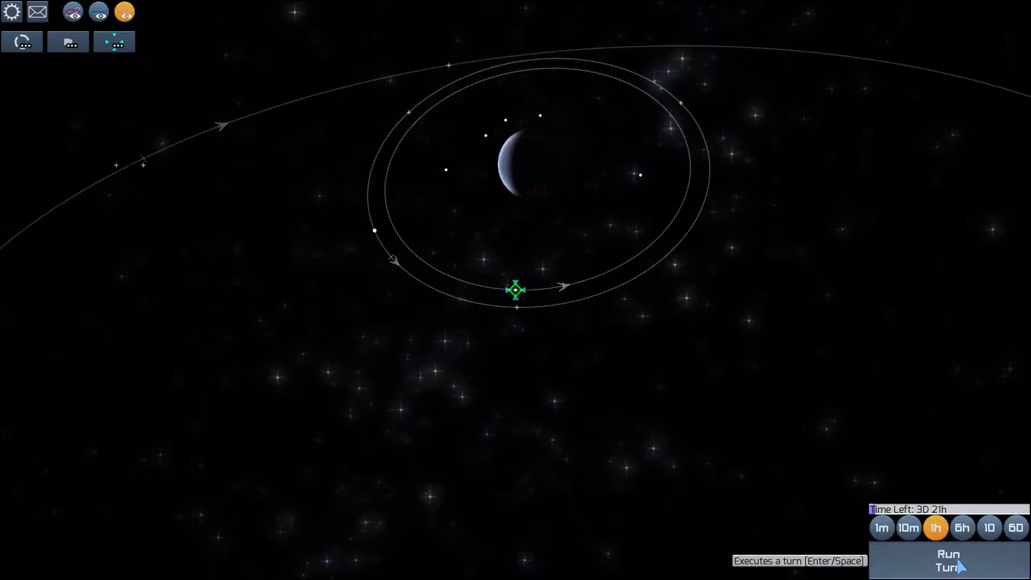
{"action": "left_click", "coordinate": [959, 567]}
{"action": "mouse_move", "coordinate": [752, 276]}
{"action": "left_mouse_down"}
{"action": "mouse_move", "coordinate": [798, 321]}
{"action": "mouse_move", "coordinate": [881, 291]}
{"action": "left_mouse_up"}
{"action": "left_click", "coordinate": [965, 567]}
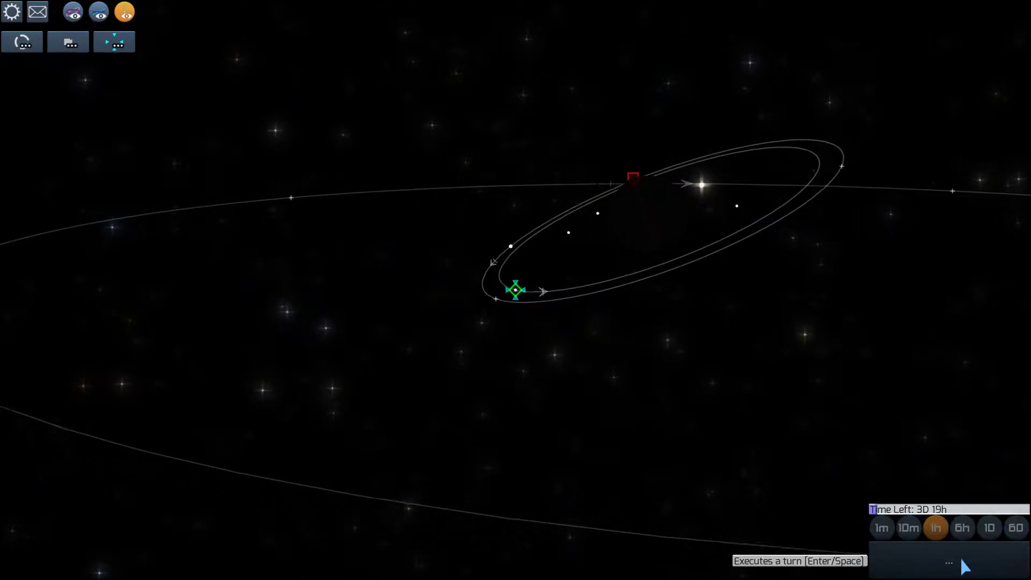
{"action": "left_click", "coordinate": [961, 564]}
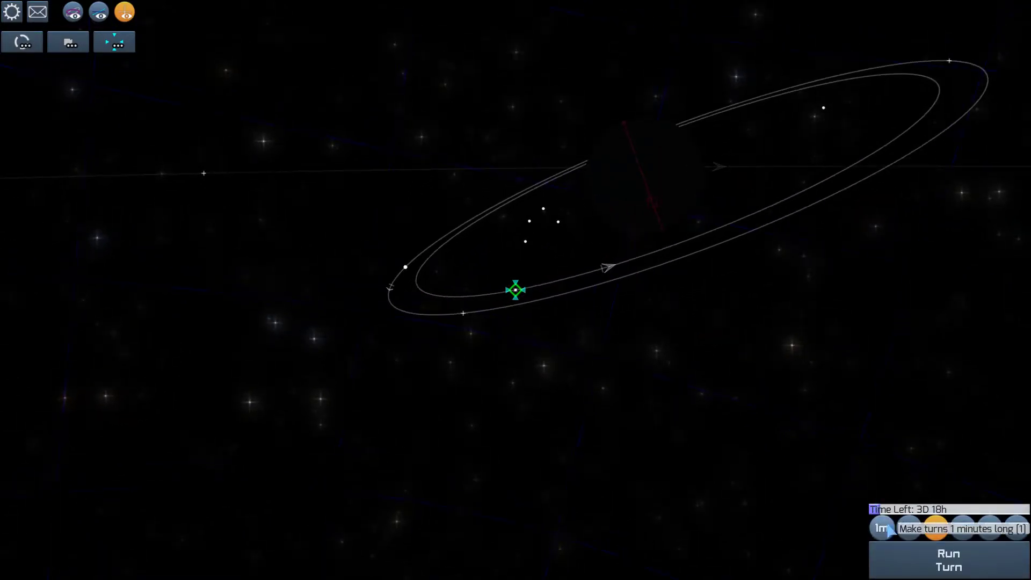
{"action": "left_click", "coordinate": [932, 564]}
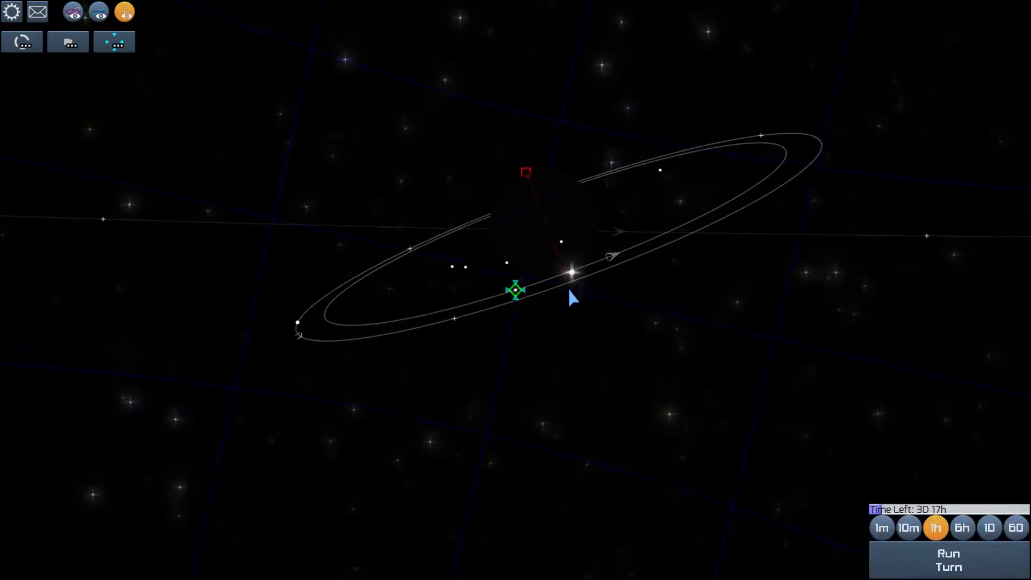
{"action": "scroll", "coordinate": [543, 276], "scroll_direction": "up", "scroll_amount": 3}
{"action": "scroll", "coordinate": [543, 279], "scroll_direction": "up", "scroll_amount": 3}
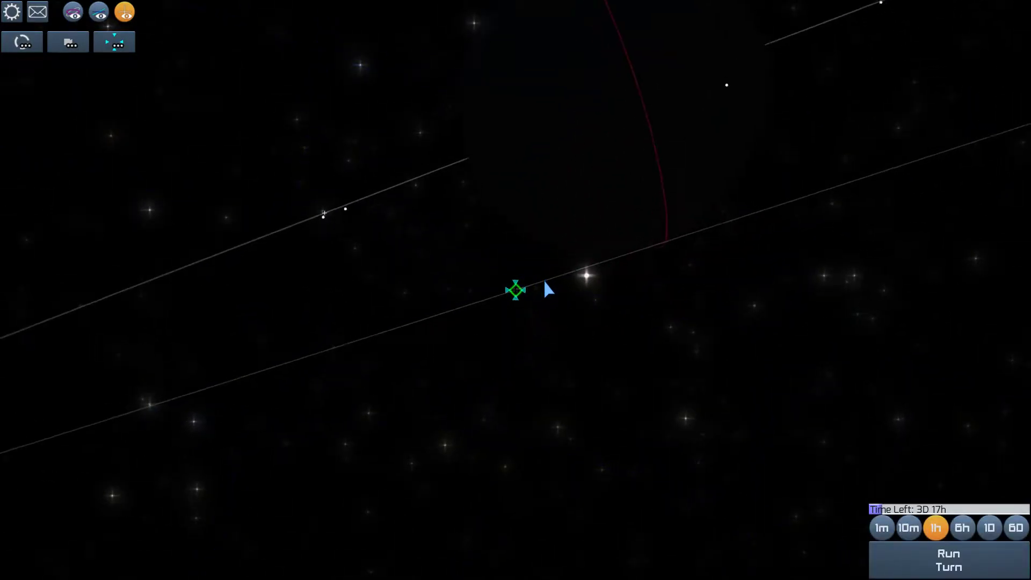
{"action": "left_click", "coordinate": [546, 282]}
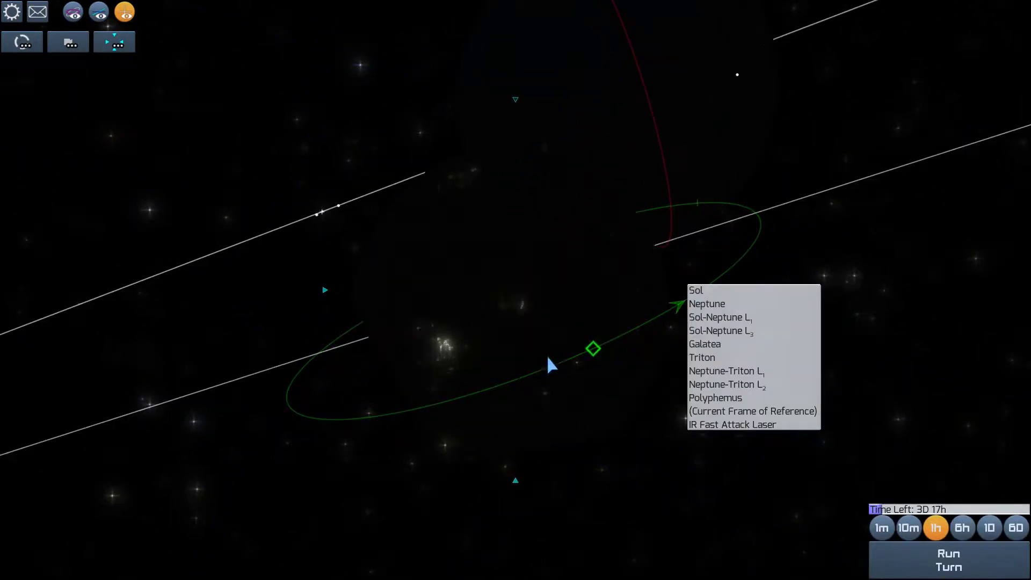
{"action": "left_click", "coordinate": [593, 348]}
Select the IR Fast Attack Laser and add a small tangential maneuver burn
{"action": "left_click", "coordinate": [630, 384]}
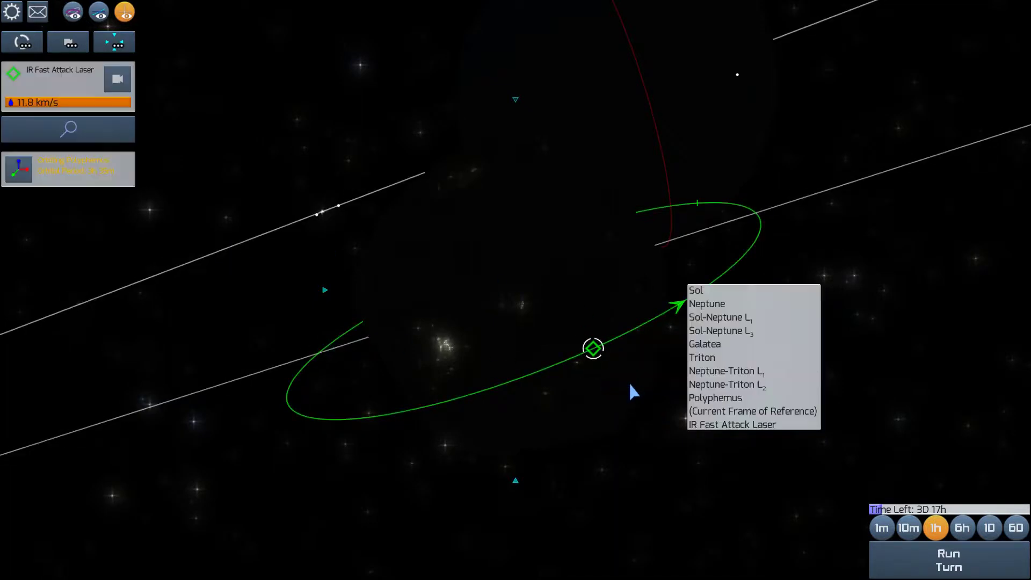
{"action": "mouse_move", "coordinate": [630, 381]}
{"action": "left_mouse_down"}
{"action": "mouse_move", "coordinate": [681, 305]}
{"action": "mouse_move", "coordinate": [694, 257]}
{"action": "mouse_move", "coordinate": [676, 295]}
{"action": "mouse_move", "coordinate": [693, 290]}
{"action": "mouse_move", "coordinate": [580, 274]}
{"action": "left_mouse_up"}
{"action": "scroll", "coordinate": [682, 306], "scroll_direction": "down", "scroll_amount": 2}
{"action": "left_click", "coordinate": [698, 240]}
{"action": "left_click", "coordinate": [60, 182]}
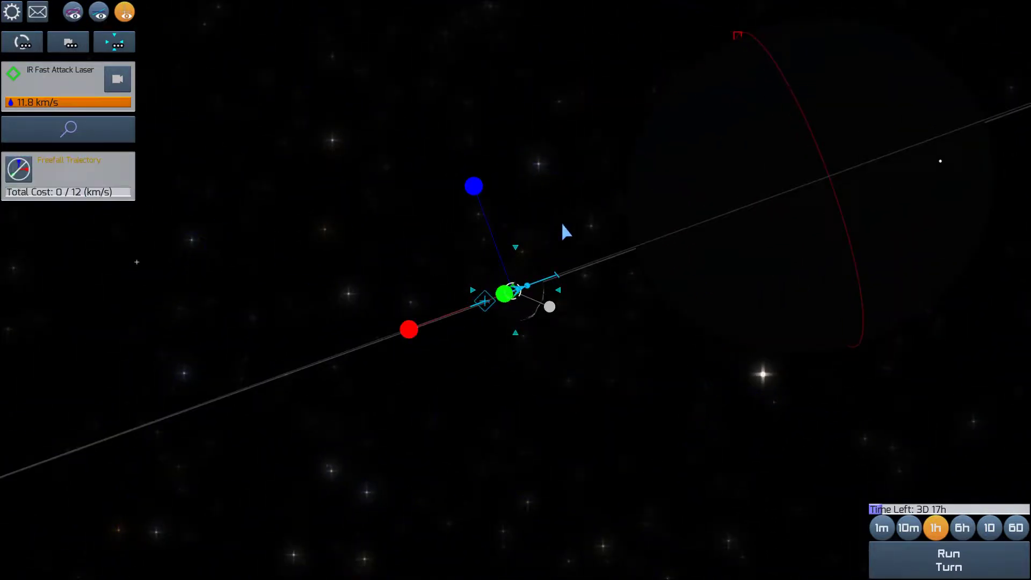
{"action": "left_click_drag", "start_coordinate": [408, 338], "coordinate": [359, 348]}
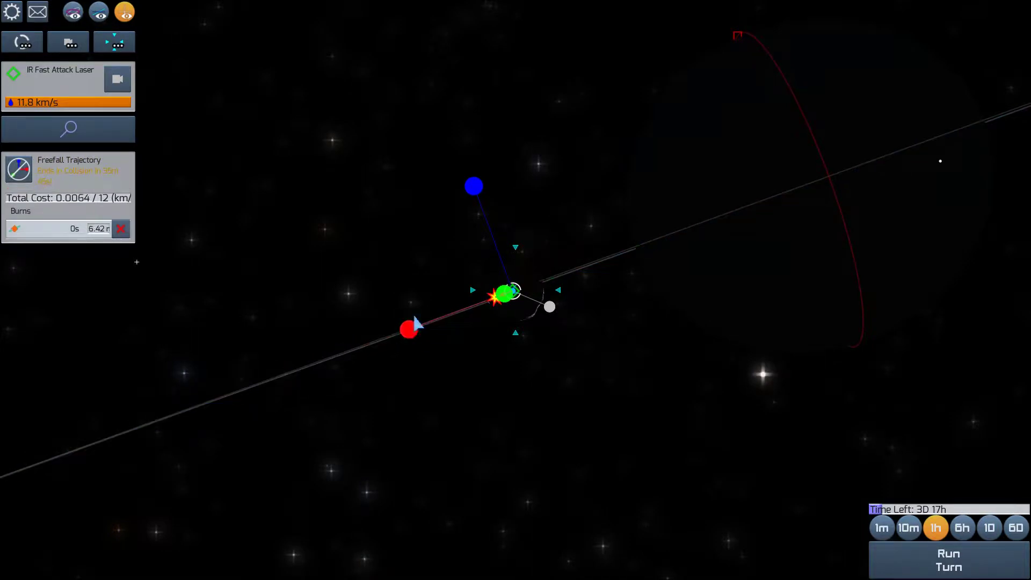
Center the view's reference frame on Polyphemus
{"action": "left_click", "coordinate": [114, 43]}
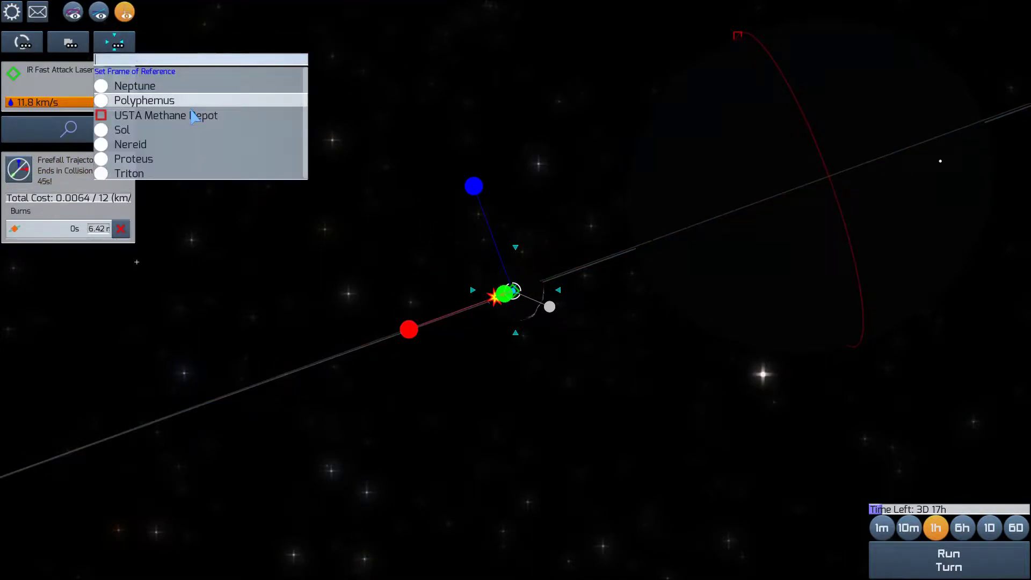
{"action": "left_click", "coordinate": [163, 88]}
{"action": "left_click_drag", "start_coordinate": [162, 95], "coordinate": [479, 157]}
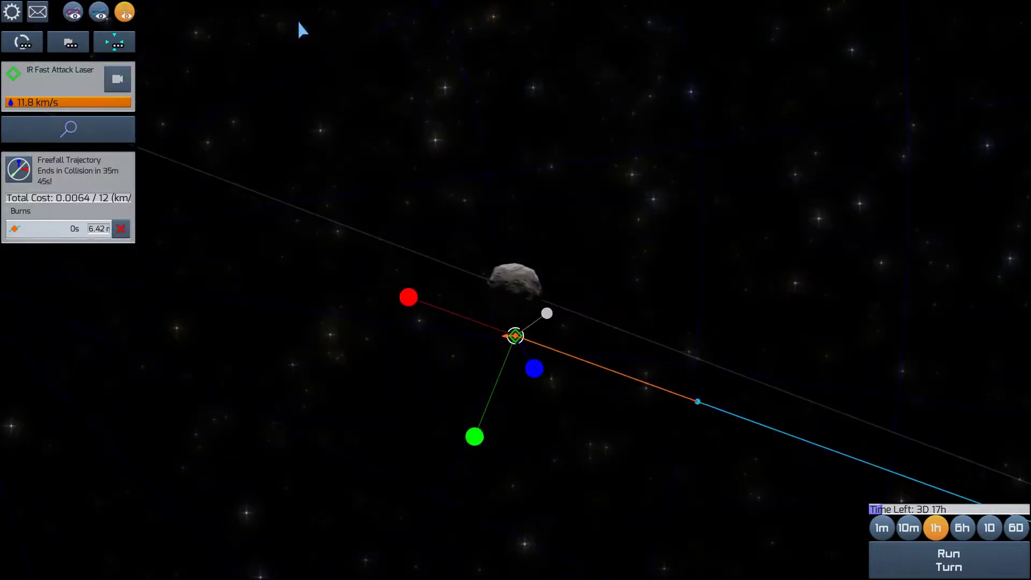
{"action": "scroll", "coordinate": [482, 161], "scroll_direction": "down", "scroll_amount": 3}
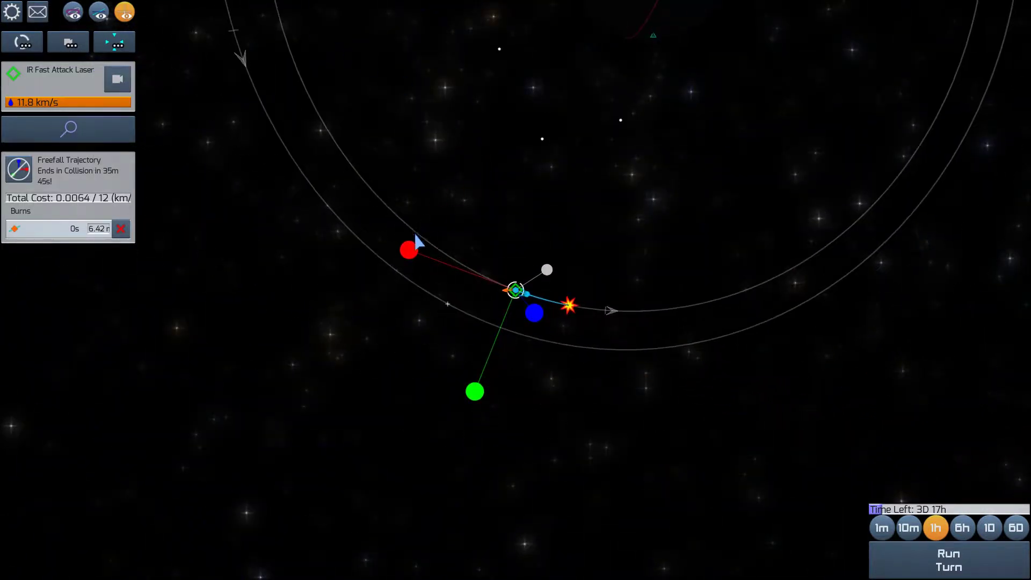
Enlarge the tangential burn to about 3.1 km/s so the orbit crosses the Methane Depot's
{"action": "left_click_drag", "start_coordinate": [408, 256], "coordinate": [201, 170]}
{"action": "mouse_move", "coordinate": [648, 208]}
{"action": "left_mouse_down"}
{"action": "mouse_move", "coordinate": [640, 242]}
{"action": "mouse_move", "coordinate": [648, 254]}
{"action": "left_mouse_up"}
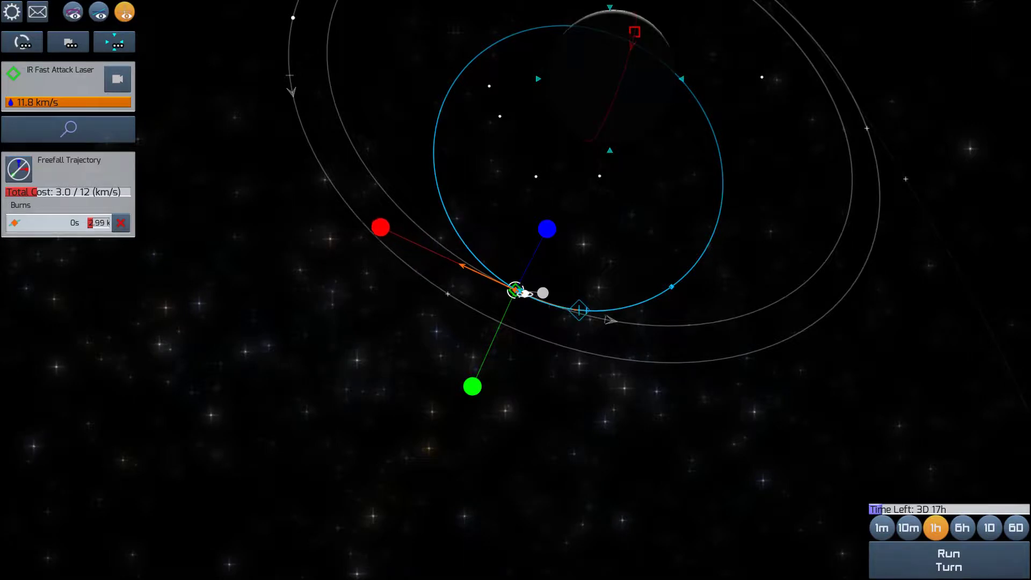
{"action": "left_click_drag", "start_coordinate": [360, 218], "coordinate": [305, 191]}
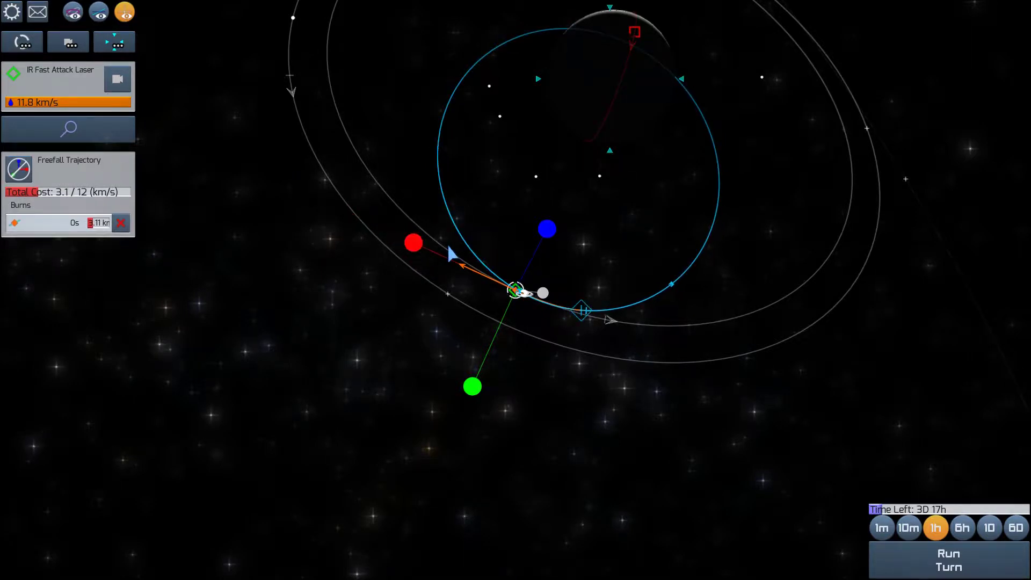
{"action": "mouse_move", "coordinate": [451, 253]}
{"action": "left_mouse_down"}
{"action": "mouse_move", "coordinate": [782, 169]}
{"action": "mouse_move", "coordinate": [875, 63]}
{"action": "mouse_move", "coordinate": [856, 69]}
{"action": "left_mouse_up"}
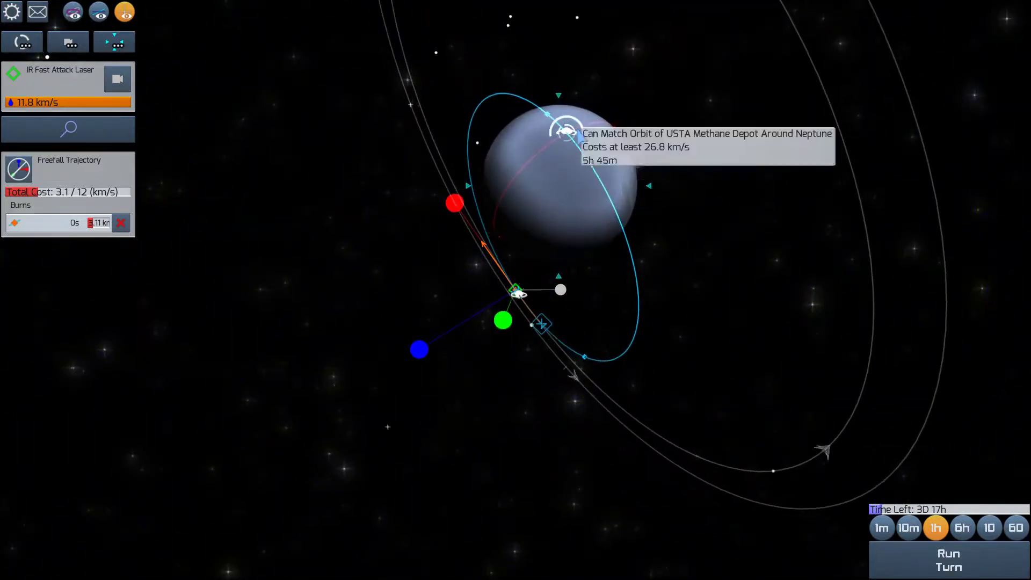
{"action": "left_click", "coordinate": [573, 144]}
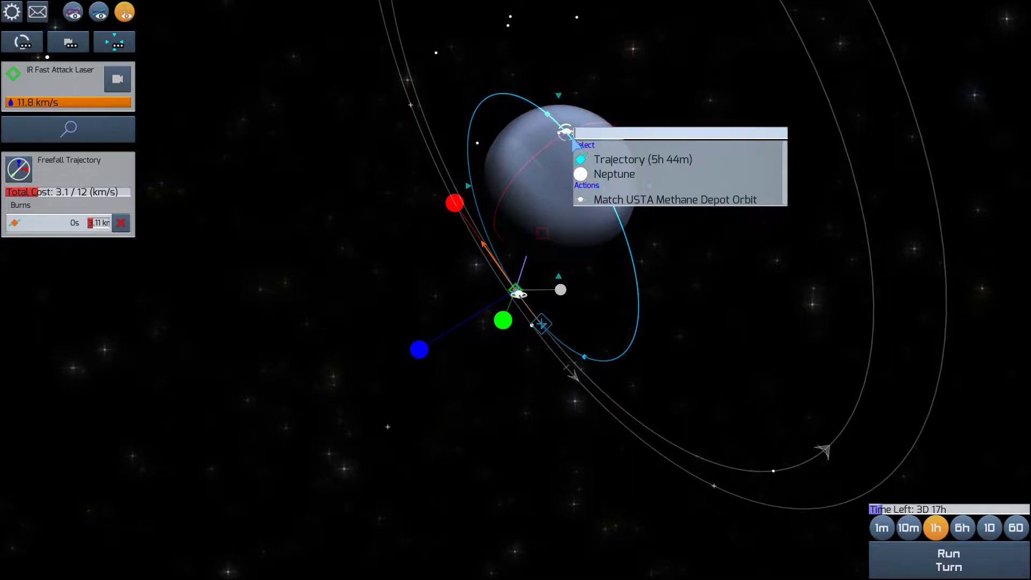
Run the turn to execute the burn, then plan a tangential burn stretching the new orbit
{"action": "left_click", "coordinate": [944, 564]}
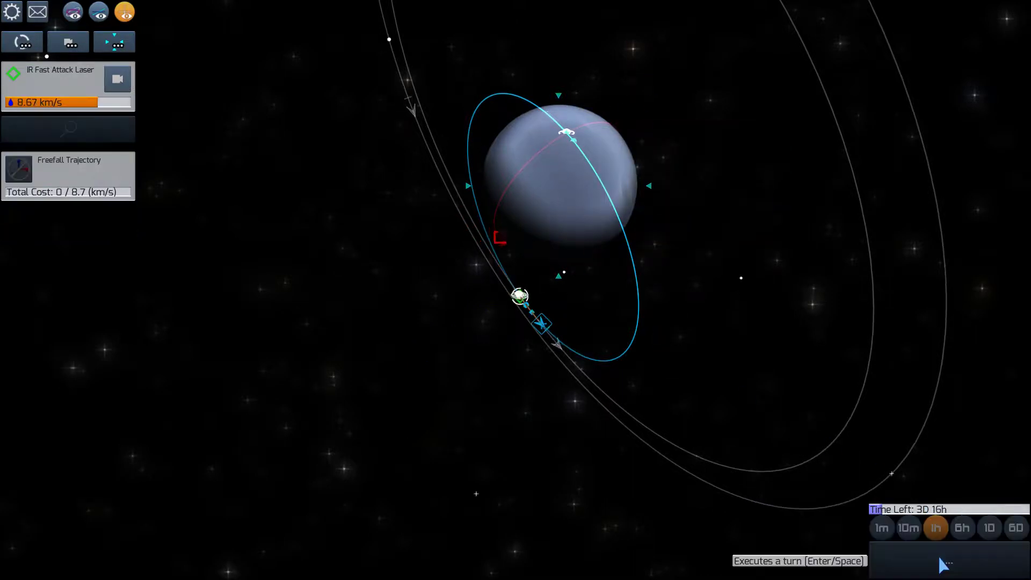
{"action": "left_click", "coordinate": [578, 152]}
{"action": "left_click", "coordinate": [637, 171]}
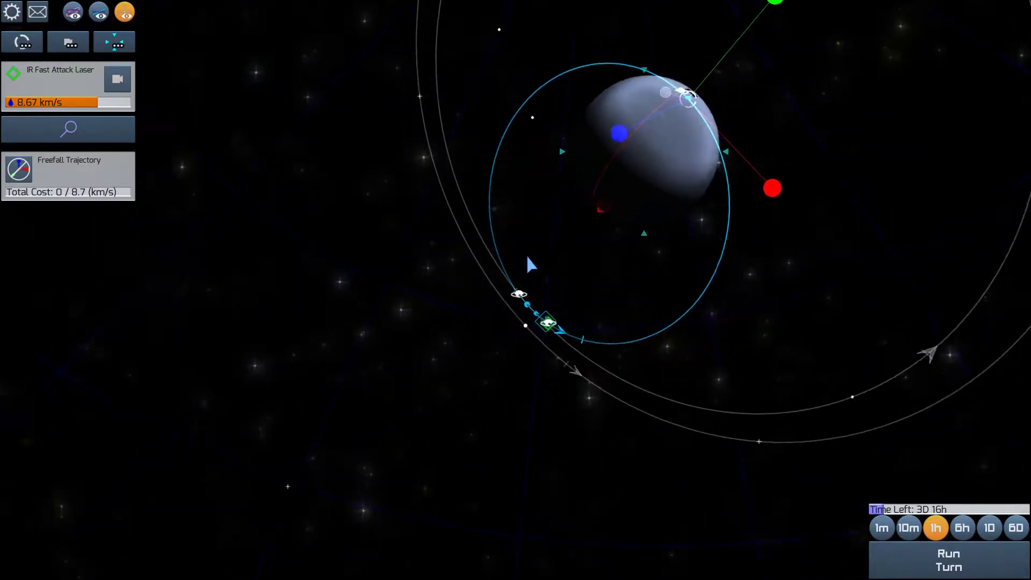
{"action": "mouse_move", "coordinate": [529, 261]}
{"action": "left_mouse_down"}
{"action": "mouse_move", "coordinate": [499, 292]}
{"action": "mouse_move", "coordinate": [821, 214]}
{"action": "left_mouse_up"}
{"action": "left_click_drag", "start_coordinate": [821, 155], "coordinate": [899, 223]}
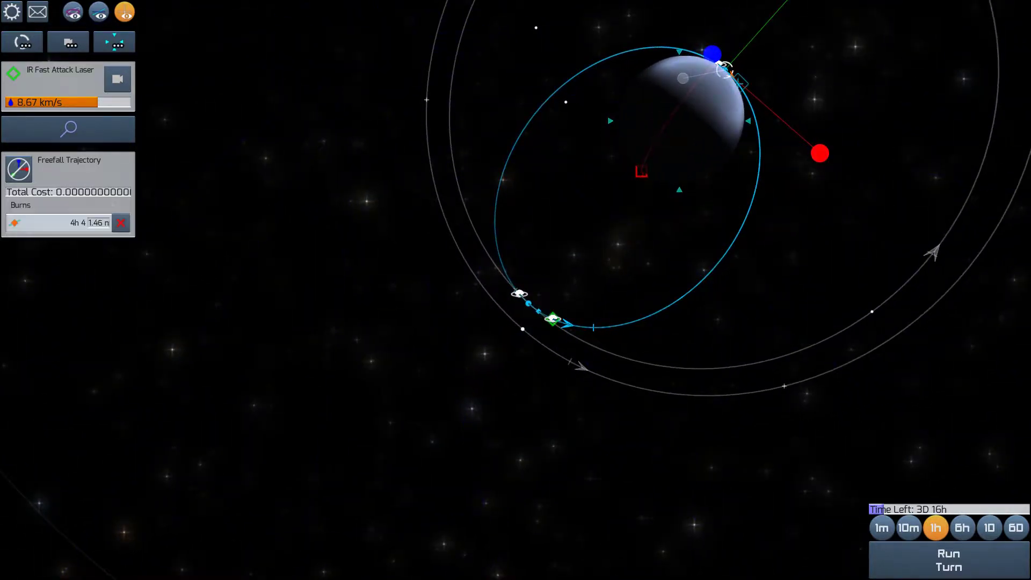
{"action": "left_click_drag", "start_coordinate": [723, 66], "coordinate": [668, 20]}
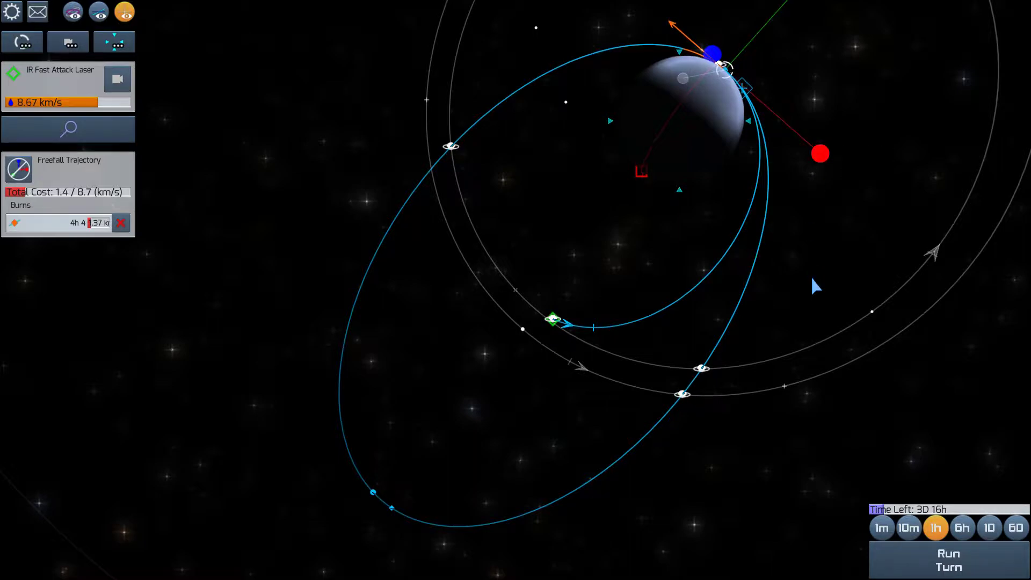
Set the turn length to one day
{"action": "left_click_drag", "start_coordinate": [814, 287], "coordinate": [407, 369]}
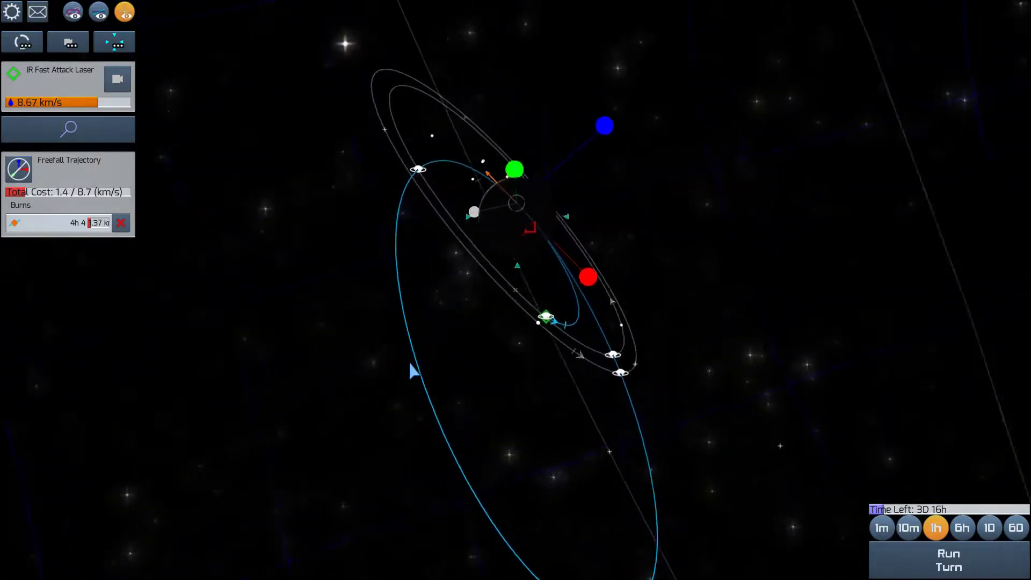
{"action": "scroll", "coordinate": [515, 380], "scroll_direction": "down", "scroll_amount": 2}
{"action": "scroll", "coordinate": [576, 495], "scroll_direction": "down", "scroll_amount": 2}
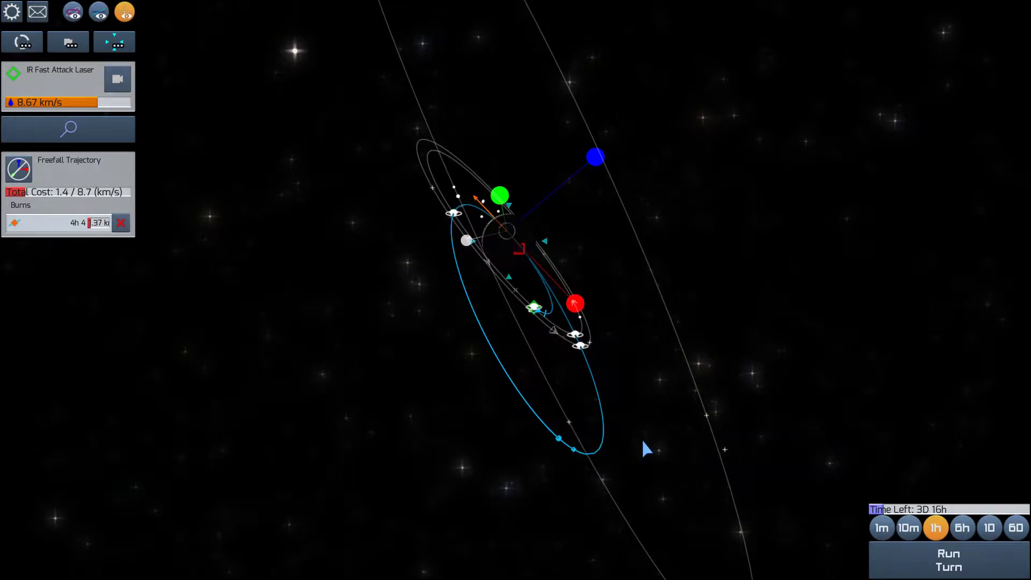
{"action": "left_click_drag", "start_coordinate": [821, 411], "coordinate": [940, 449]}
{"action": "left_click", "coordinate": [989, 528]}
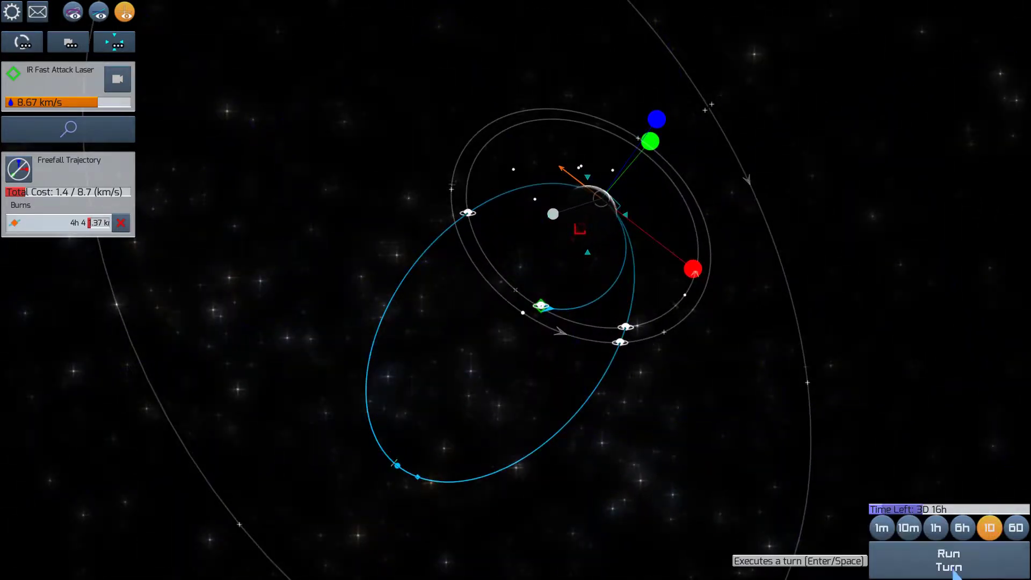
Run the day-long turn and start a new burn tilting the orbit out of plane
{"action": "left_click", "coordinate": [950, 564]}
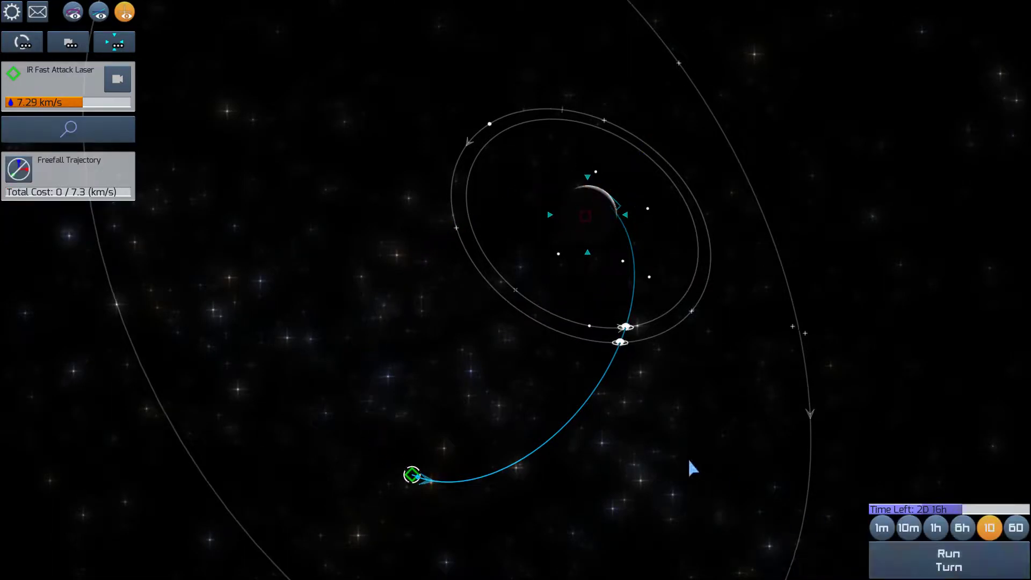
{"action": "left_click", "coordinate": [28, 173]}
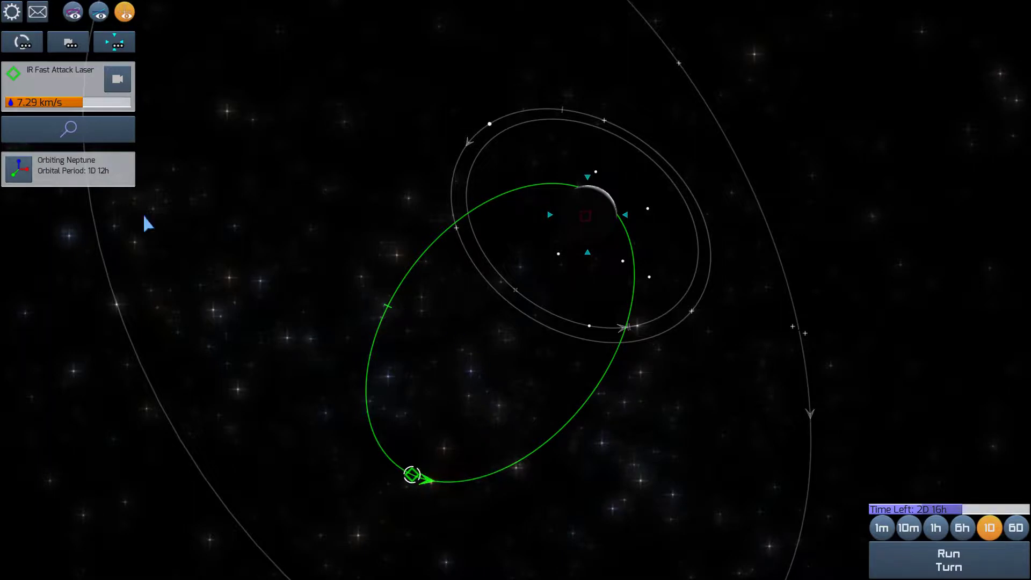
{"action": "left_click", "coordinate": [18, 169]}
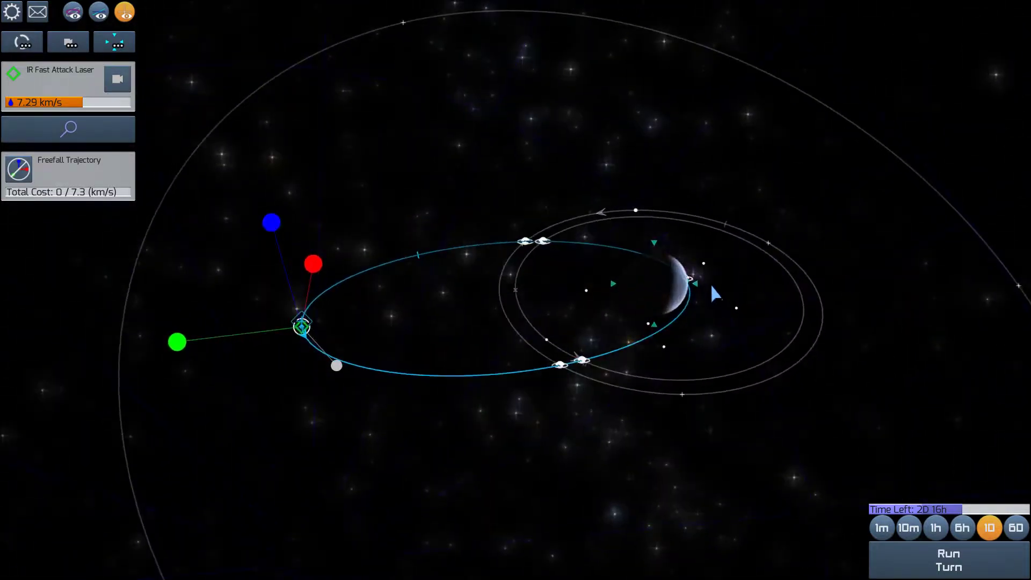
{"action": "left_click_drag", "start_coordinate": [638, 261], "coordinate": [397, 336]}
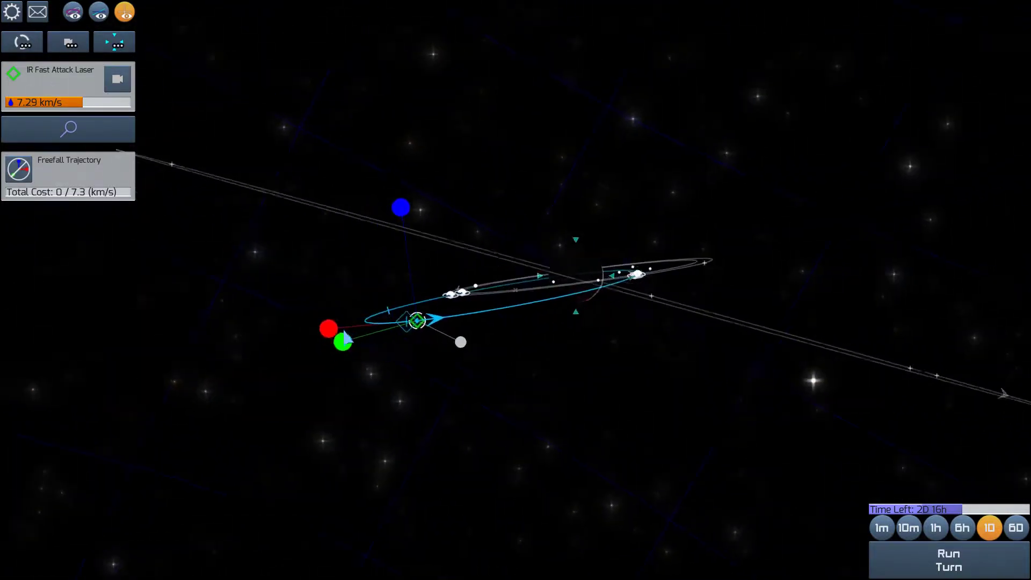
{"action": "left_click_drag", "start_coordinate": [410, 213], "coordinate": [379, 2]}
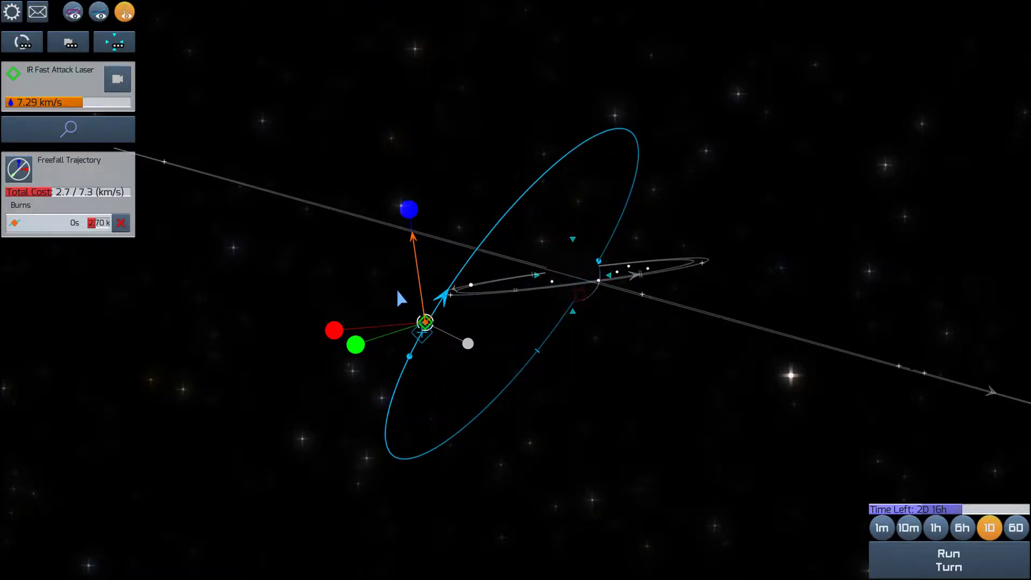
{"action": "left_click_drag", "start_coordinate": [337, 329], "coordinate": [125, 349]}
Enlarge the planned orbit with more tangential thrust and rebalance the out-of-plane component
{"action": "mouse_move", "coordinate": [748, 324]}
{"action": "left_mouse_down"}
{"action": "mouse_move", "coordinate": [889, 286]}
{"action": "mouse_move", "coordinate": [686, 296]}
{"action": "left_mouse_up"}
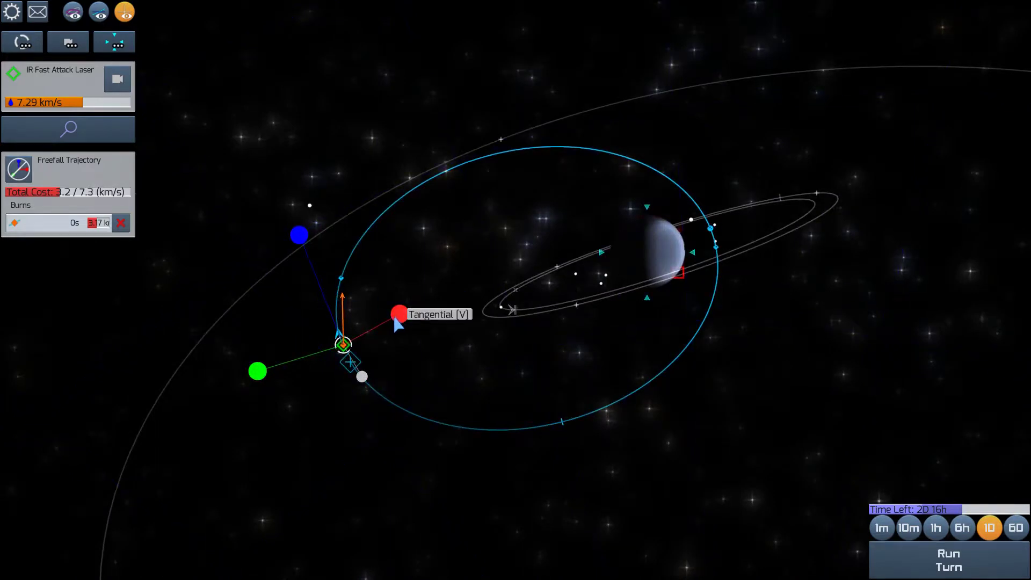
{"action": "mouse_move", "coordinate": [456, 283]}
{"action": "left_mouse_down"}
{"action": "mouse_move", "coordinate": [591, 209]}
{"action": "mouse_move", "coordinate": [400, 313]}
{"action": "left_mouse_up"}
{"action": "left_click_drag", "start_coordinate": [298, 232], "coordinate": [365, 399]}
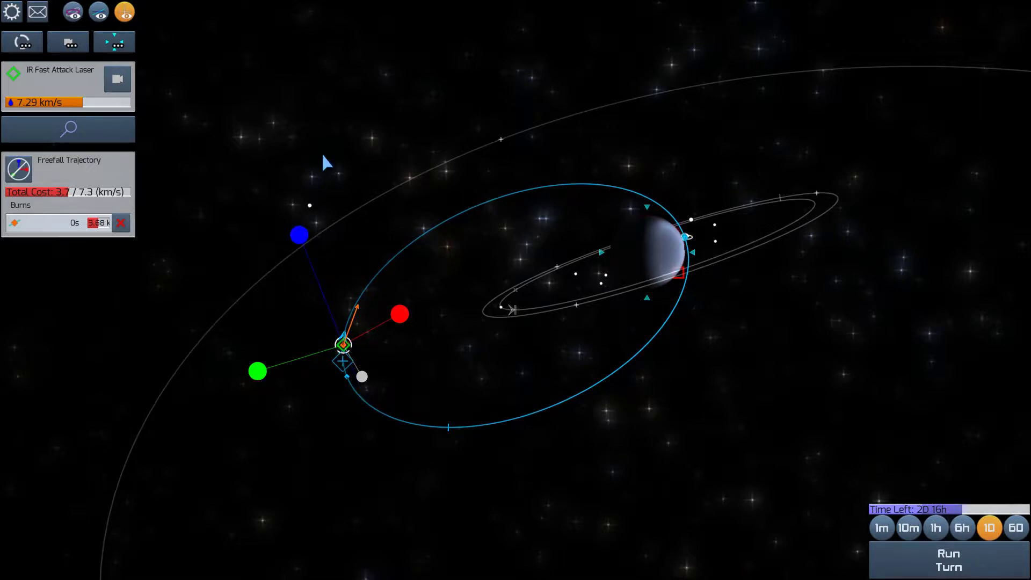
{"action": "mouse_move", "coordinate": [329, 152]}
{"action": "left_mouse_down"}
{"action": "mouse_move", "coordinate": [375, 216]}
{"action": "mouse_move", "coordinate": [296, 201]}
{"action": "mouse_move", "coordinate": [236, 150]}
{"action": "left_mouse_up"}
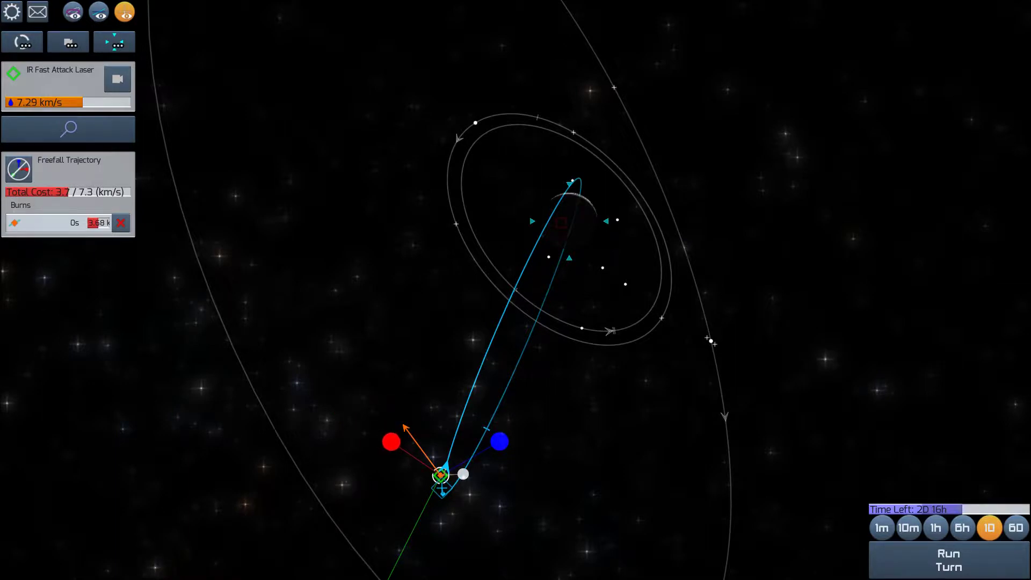
{"action": "left_click_drag", "start_coordinate": [391, 442], "coordinate": [473, 499]}
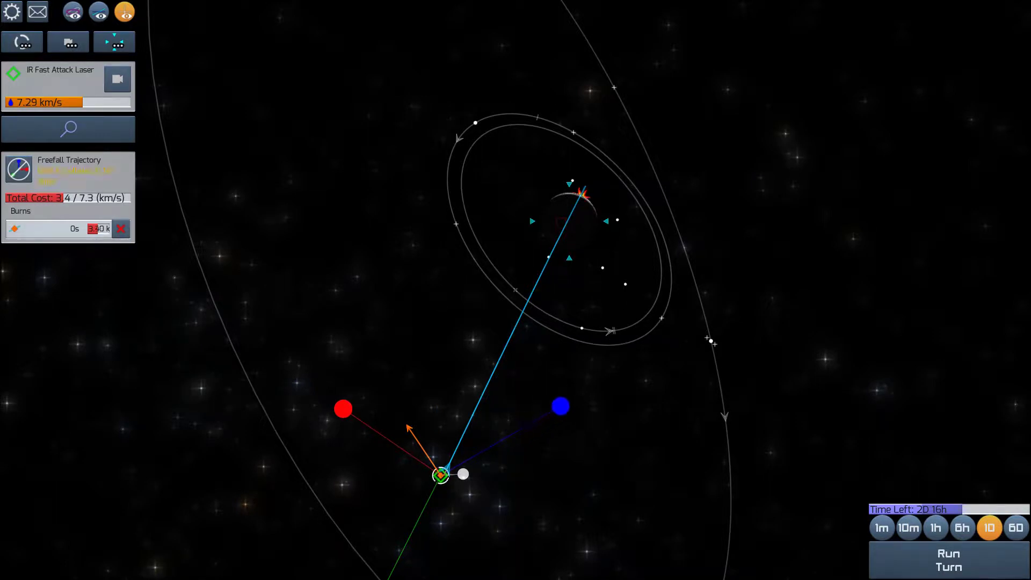
{"action": "mouse_move", "coordinate": [562, 405]}
{"action": "left_mouse_down"}
{"action": "mouse_move", "coordinate": [647, 355]}
{"action": "mouse_move", "coordinate": [627, 367]}
{"action": "mouse_move", "coordinate": [677, 256]}
{"action": "mouse_move", "coordinate": [734, 219]}
{"action": "mouse_move", "coordinate": [663, 226]}
{"action": "left_mouse_up"}
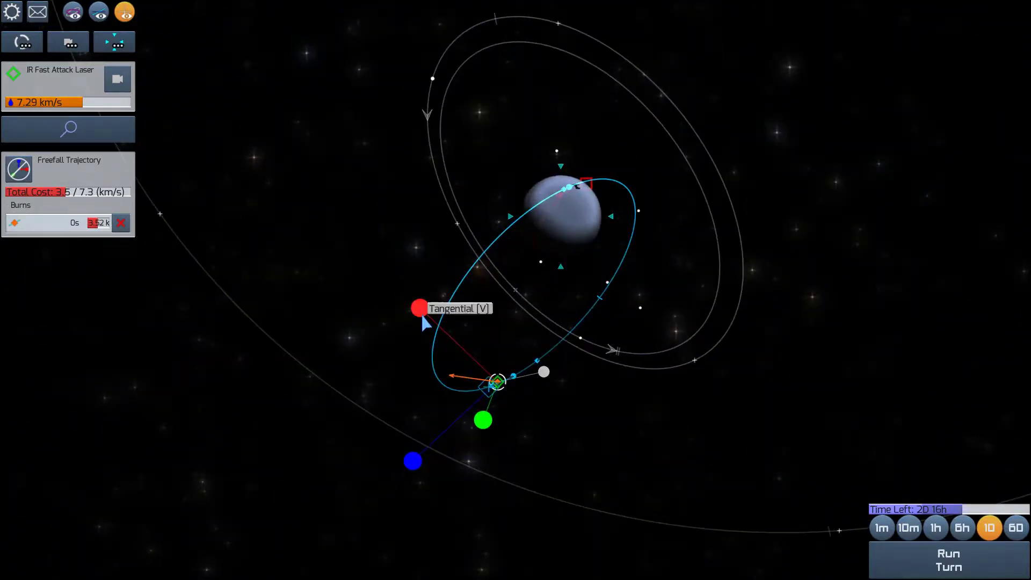
{"action": "mouse_move", "coordinate": [373, 264]}
{"action": "left_mouse_down"}
{"action": "mouse_move", "coordinate": [309, 202]}
{"action": "mouse_move", "coordinate": [388, 277]}
{"action": "left_mouse_up"}
{"action": "left_click_drag", "start_coordinate": [457, 344], "coordinate": [547, 428]}
{"action": "mouse_move", "coordinate": [441, 253]}
{"action": "left_mouse_down"}
{"action": "mouse_move", "coordinate": [433, 226]}
{"action": "mouse_move", "coordinate": [615, 244]}
{"action": "mouse_move", "coordinate": [603, 185]}
{"action": "mouse_move", "coordinate": [586, 166]}
{"action": "mouse_move", "coordinate": [550, 161]}
{"action": "mouse_move", "coordinate": [641, 151]}
{"action": "mouse_move", "coordinate": [656, 160]}
{"action": "left_mouse_up"}
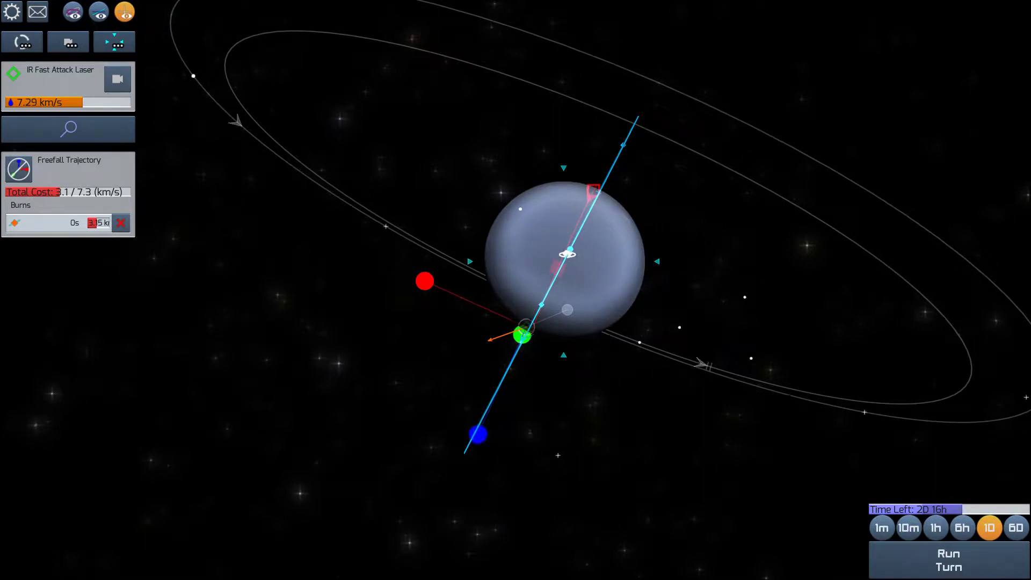
Cut out-of-plane thrust to lower the burn cost and clear the collision warning
{"action": "mouse_move", "coordinate": [462, 470]}
{"action": "left_mouse_down"}
{"action": "mouse_move", "coordinate": [431, 538]}
{"action": "mouse_move", "coordinate": [480, 429]}
{"action": "left_mouse_up"}
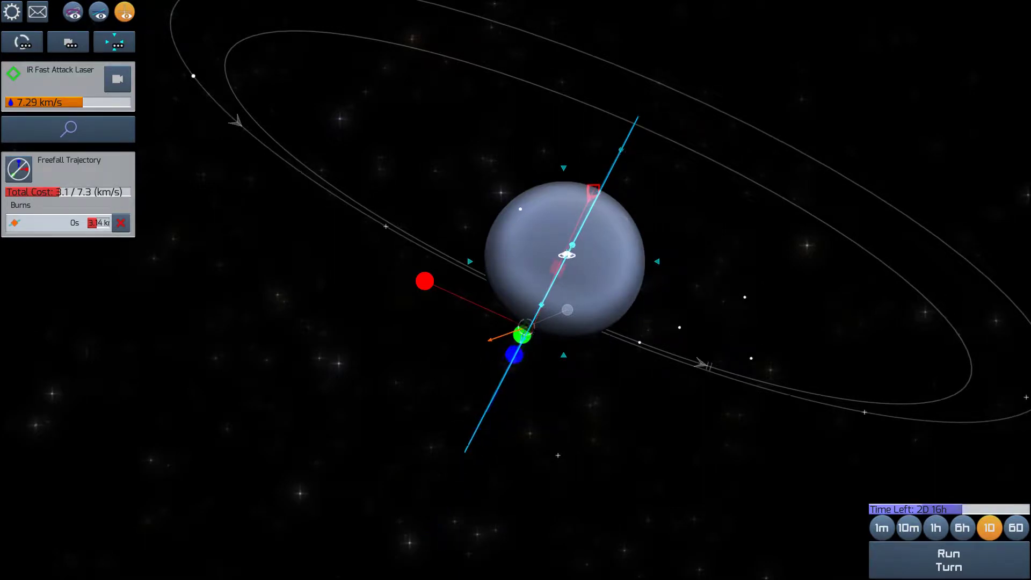
{"action": "left_click_drag", "start_coordinate": [513, 355], "coordinate": [530, 316]}
{"action": "left_click_drag", "start_coordinate": [501, 382], "coordinate": [480, 432]}
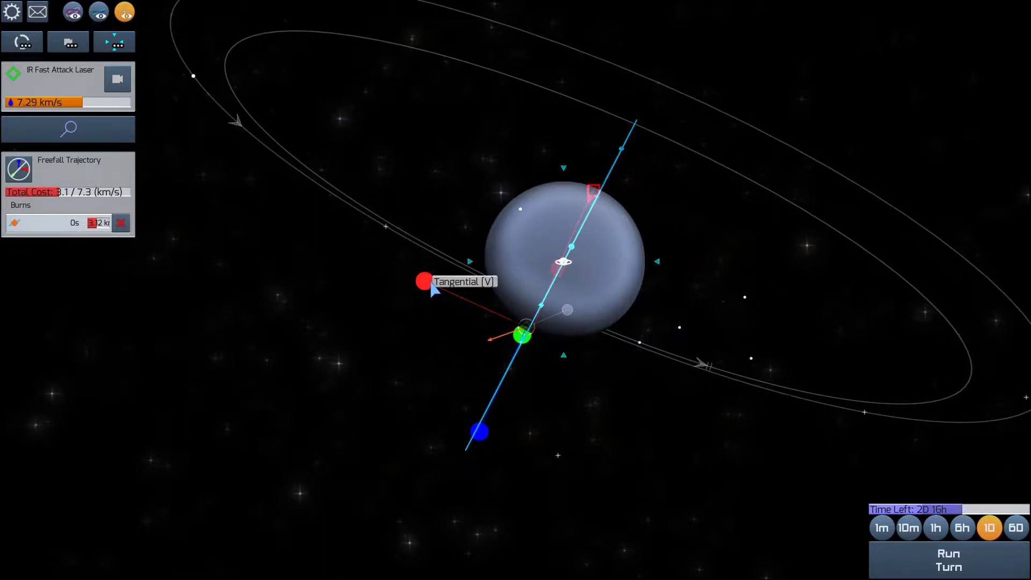
{"action": "mouse_move", "coordinate": [428, 282]}
{"action": "left_mouse_down"}
{"action": "mouse_move", "coordinate": [352, 247]}
{"action": "mouse_move", "coordinate": [541, 334]}
{"action": "mouse_move", "coordinate": [426, 284]}
{"action": "left_mouse_up"}
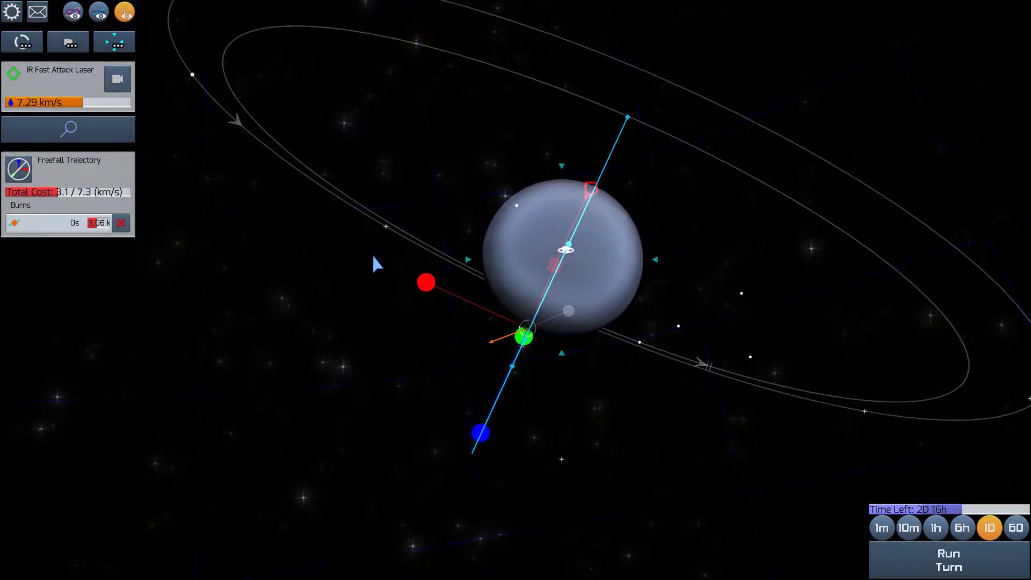
Fine-tune the burn's tangential and out-of-plane parts, trimming its cost to 3.03 km/s
{"action": "mouse_move", "coordinate": [390, 209]}
{"action": "left_mouse_down"}
{"action": "mouse_move", "coordinate": [355, 201]}
{"action": "mouse_move", "coordinate": [392, 213]}
{"action": "left_mouse_up"}
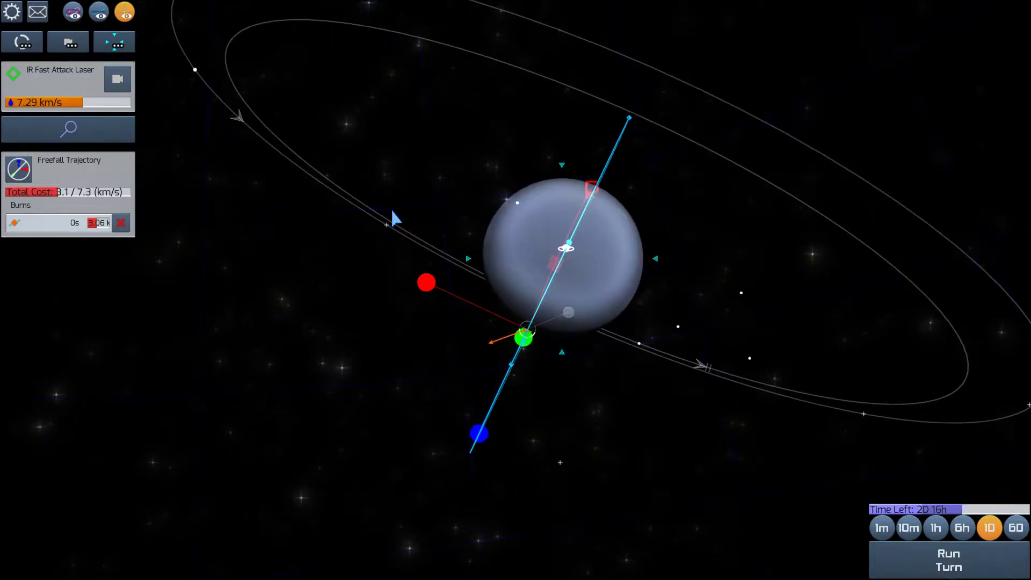
{"action": "left_click_drag", "start_coordinate": [423, 281], "coordinate": [417, 278]}
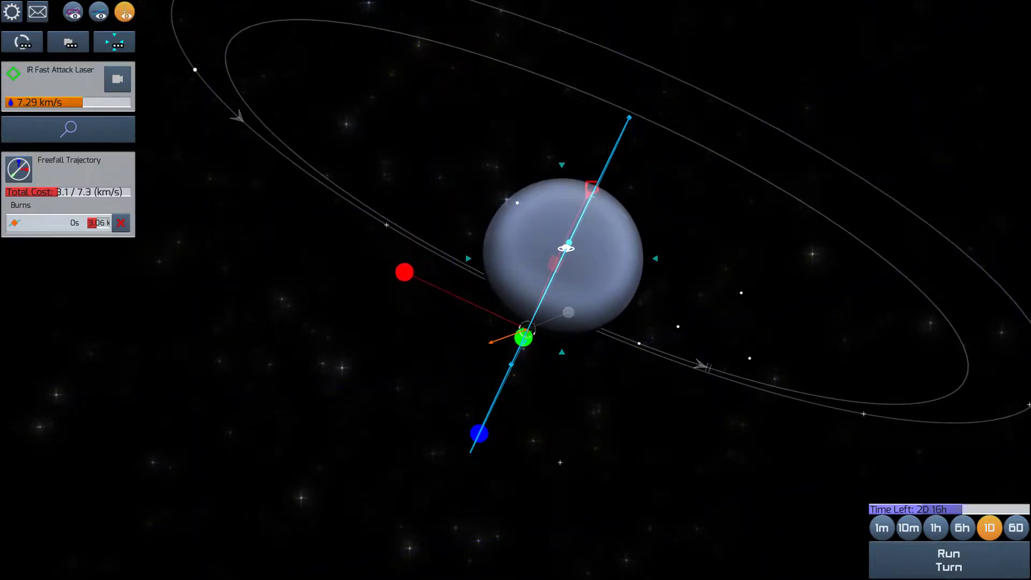
{"action": "mouse_move", "coordinate": [369, 256]}
{"action": "left_mouse_down"}
{"action": "mouse_move", "coordinate": [356, 250]}
{"action": "mouse_move", "coordinate": [424, 281]}
{"action": "left_mouse_up"}
{"action": "left_click_drag", "start_coordinate": [594, 356], "coordinate": [610, 362]}
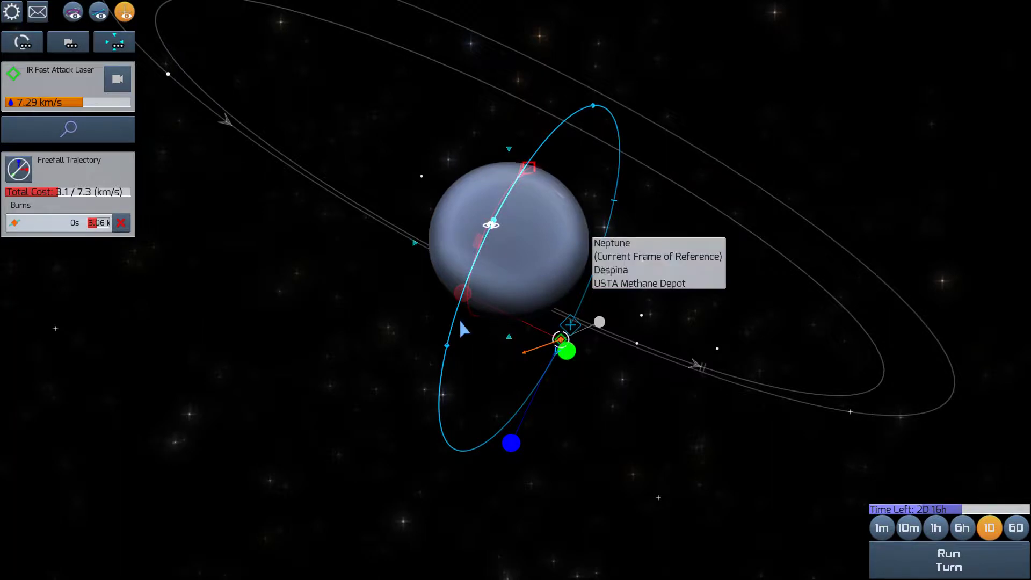
{"action": "left_click_drag", "start_coordinate": [569, 364], "coordinate": [413, 312]}
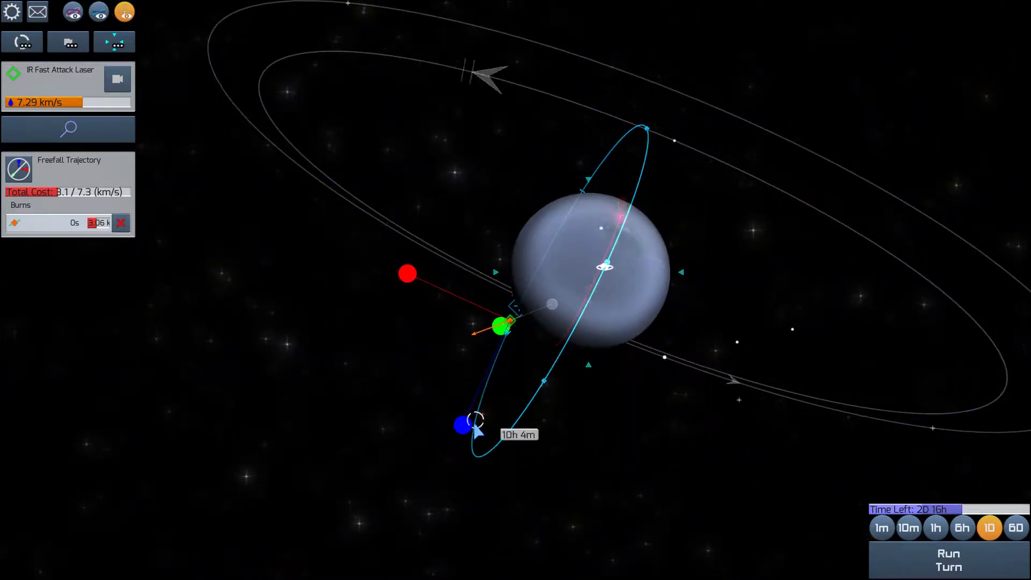
{"action": "left_click_drag", "start_coordinate": [462, 425], "coordinate": [458, 434]}
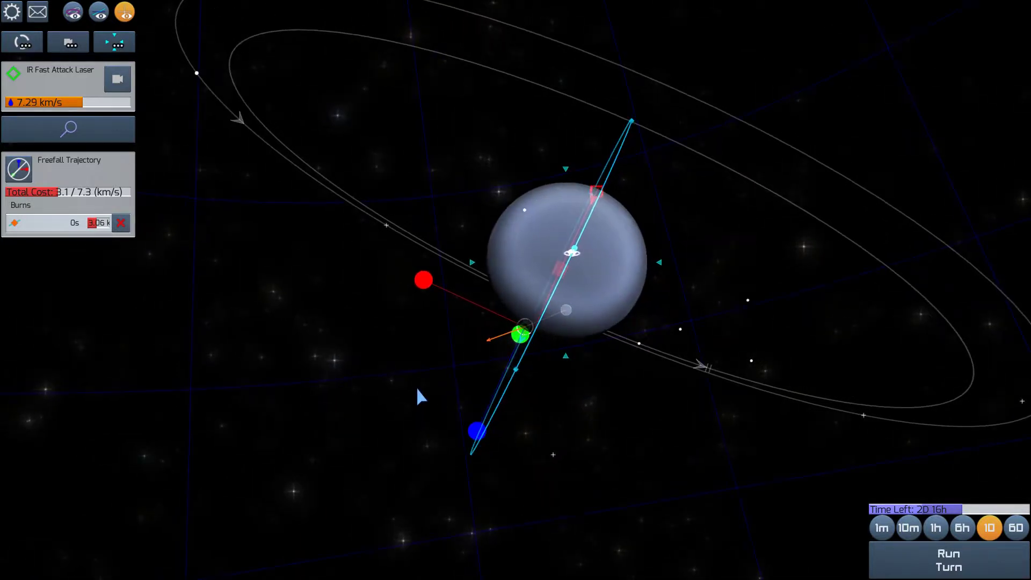
{"action": "left_click_drag", "start_coordinate": [478, 431], "coordinate": [480, 428]}
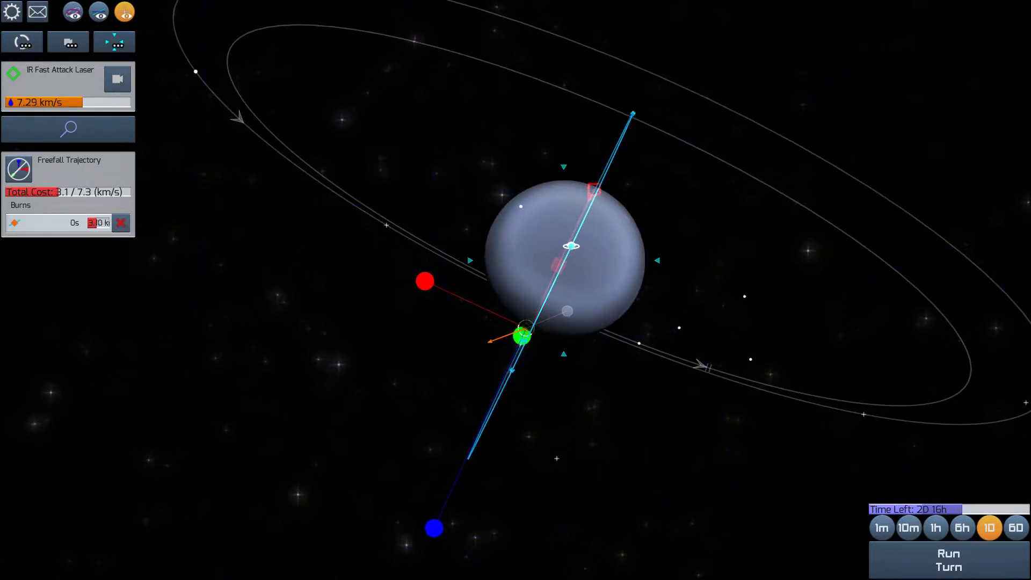
{"action": "left_click_drag", "start_coordinate": [436, 523], "coordinate": [473, 444]}
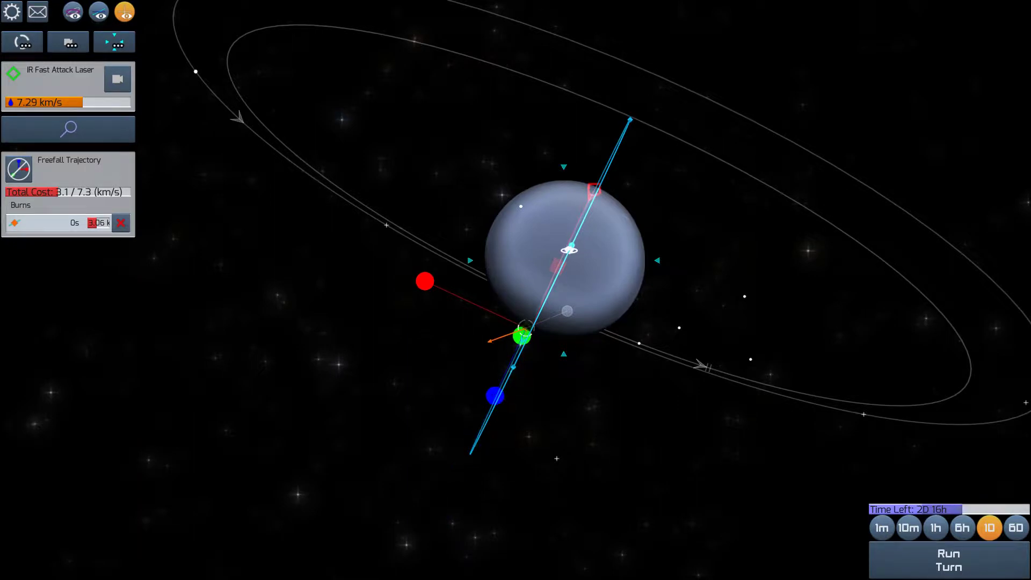
{"action": "mouse_move", "coordinate": [495, 396]}
{"action": "left_mouse_down"}
{"action": "mouse_move", "coordinate": [521, 338]}
{"action": "mouse_move", "coordinate": [478, 433]}
{"action": "left_mouse_up"}
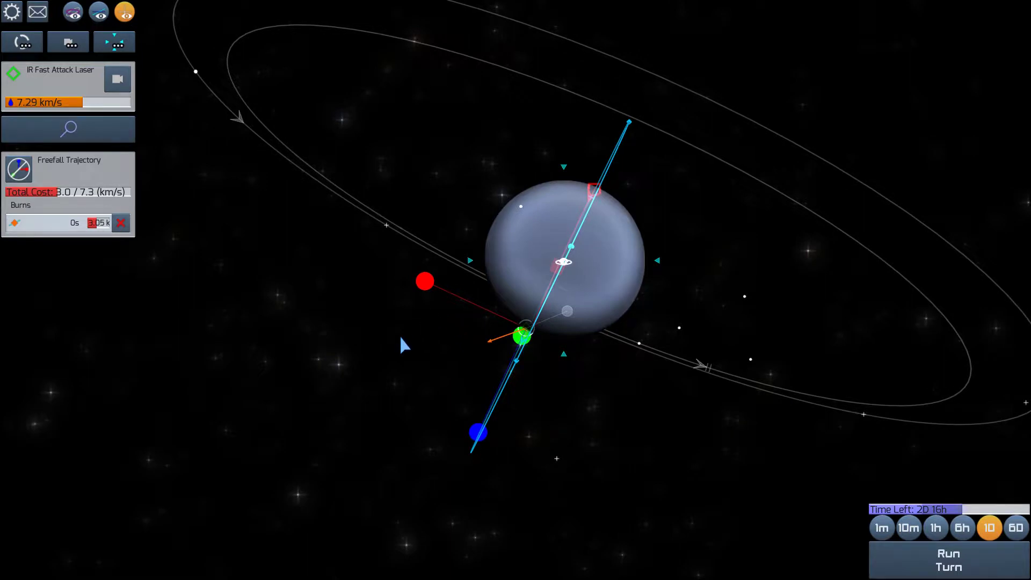
{"action": "mouse_move", "coordinate": [398, 383]}
{"action": "left_mouse_down"}
{"action": "mouse_move", "coordinate": [339, 382]}
{"action": "mouse_move", "coordinate": [355, 391]}
{"action": "left_mouse_up"}
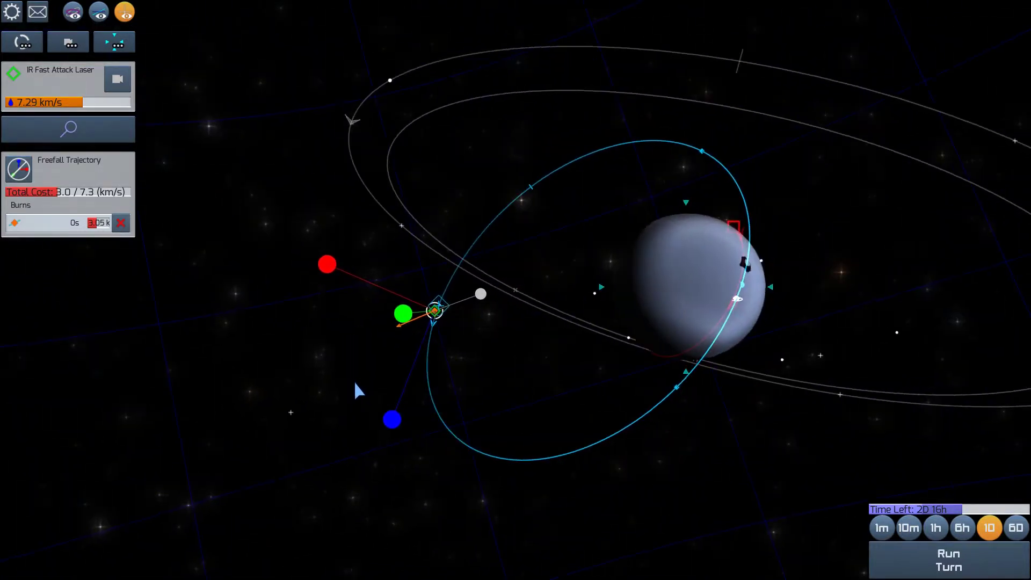
Run a ten-minute turn to apply the burn, then run one-hour turns
{"action": "left_click", "coordinate": [909, 528]}
{"action": "left_click", "coordinate": [906, 555]}
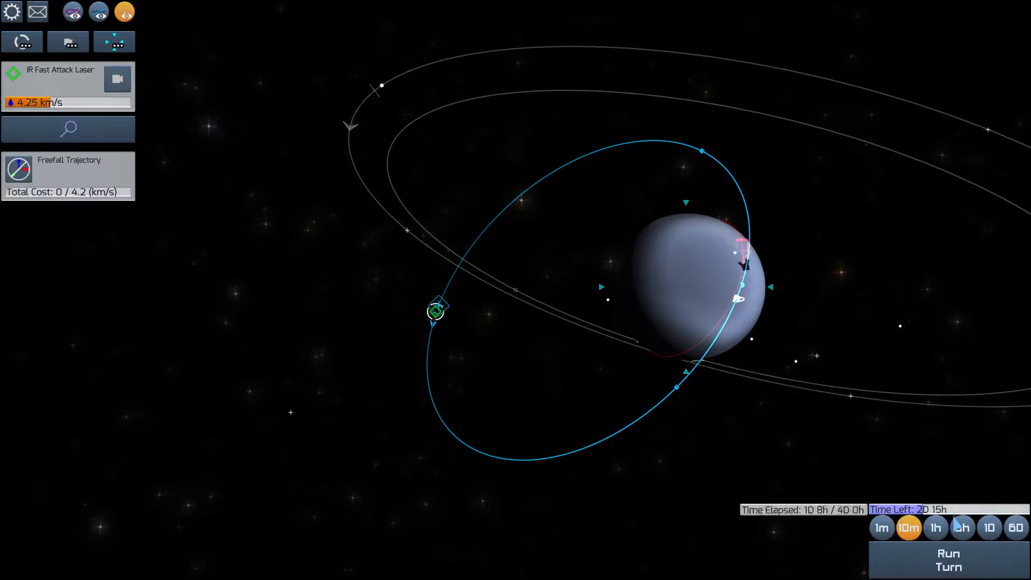
{"action": "left_click", "coordinate": [935, 528]}
{"action": "left_click", "coordinate": [943, 564]}
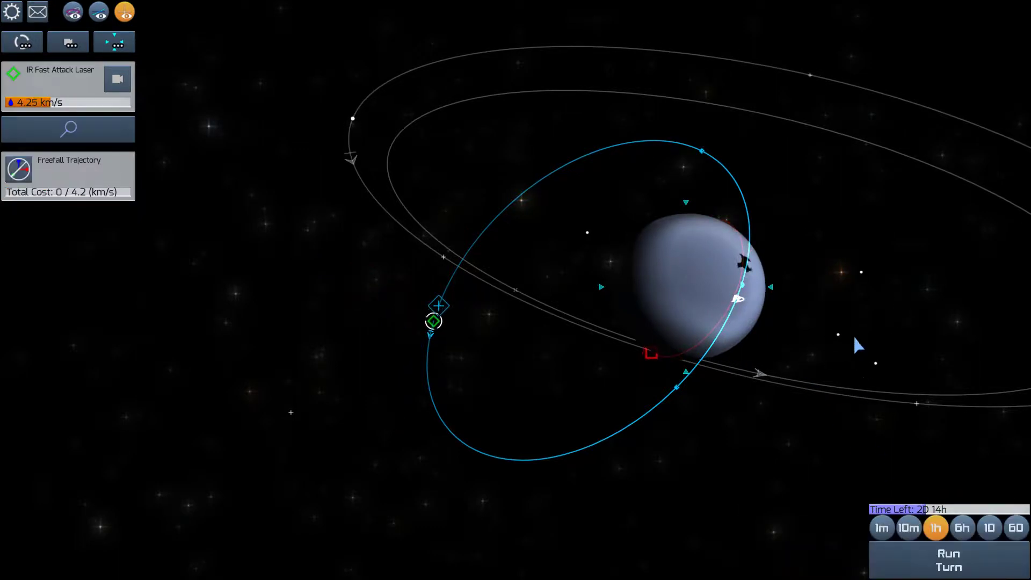
{"action": "left_click_drag", "start_coordinate": [853, 322], "coordinate": [863, 330]}
{"action": "left_click", "coordinate": [921, 566]}
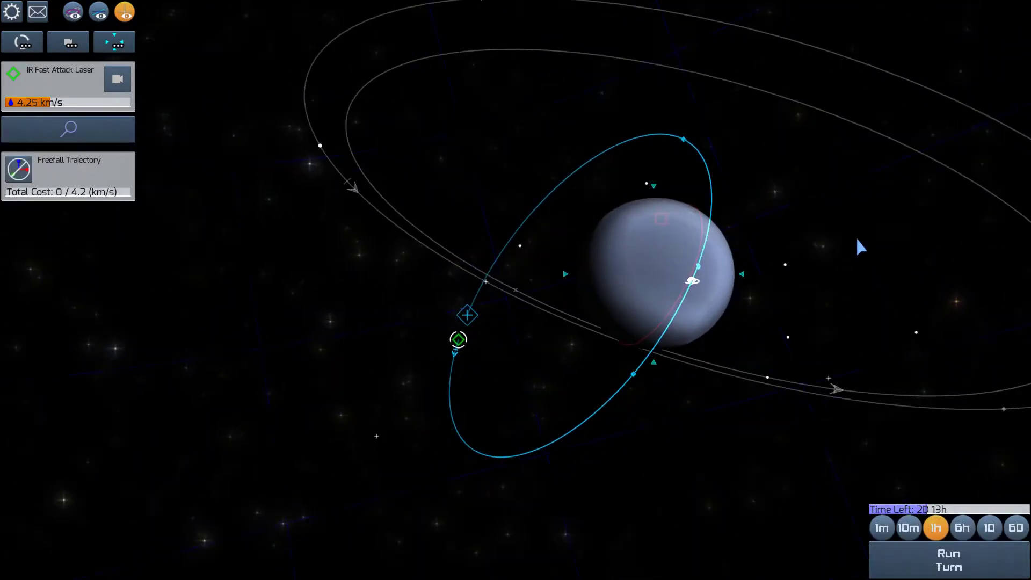
{"action": "scroll", "coordinate": [886, 246], "scroll_direction": "up", "scroll_amount": 3}
Plan a small burn at the trajectory's closest approach to Neptune
{"action": "left_click_drag", "start_coordinate": [885, 246], "coordinate": [848, 270]}
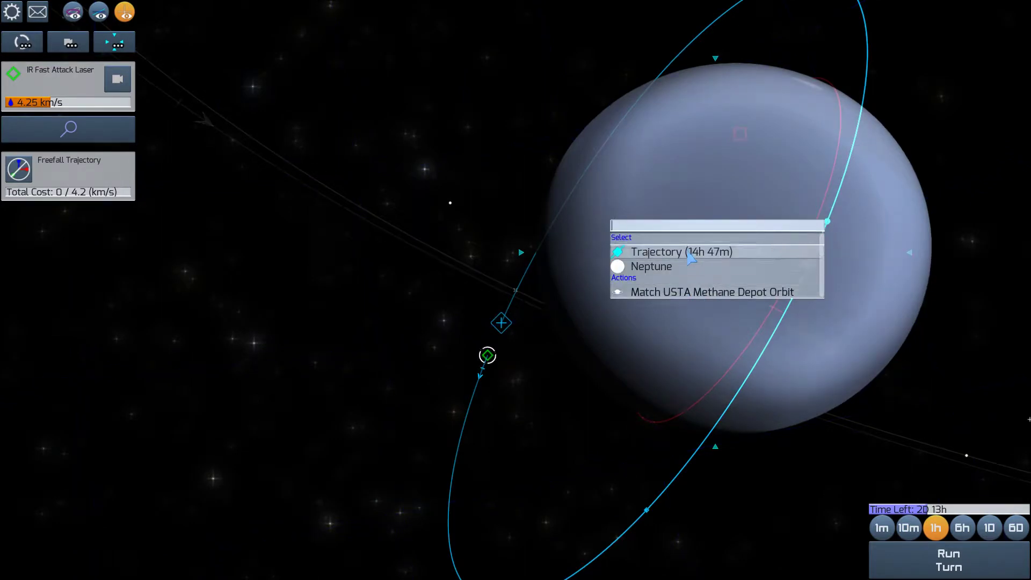
{"action": "left_click", "coordinate": [829, 224]}
{"action": "mouse_move", "coordinate": [803, 263]}
{"action": "left_mouse_down"}
{"action": "mouse_move", "coordinate": [912, 257]}
{"action": "mouse_move", "coordinate": [877, 252]}
{"action": "left_mouse_up"}
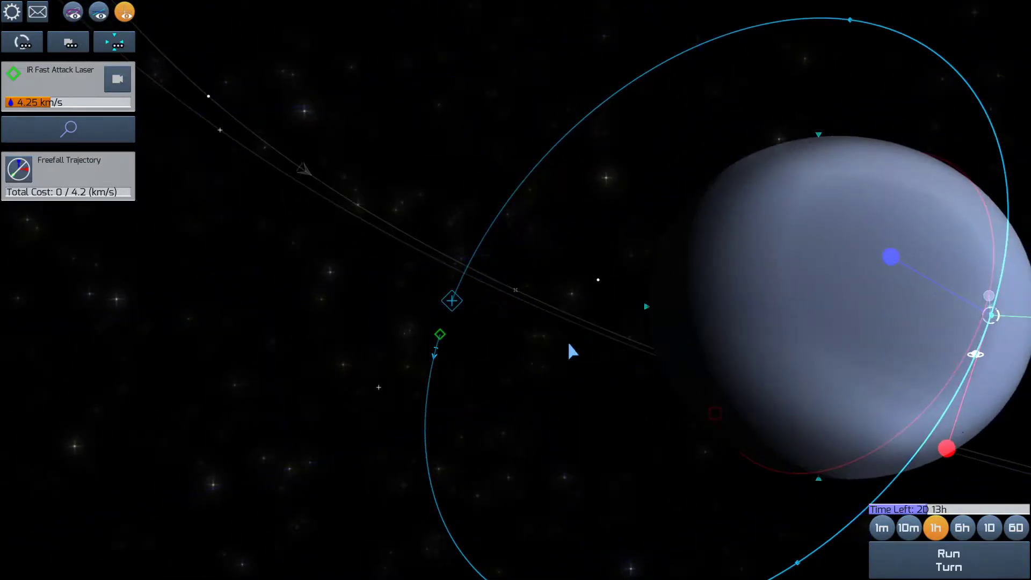
{"action": "scroll", "coordinate": [883, 315], "scroll_direction": "down", "scroll_amount": 3}
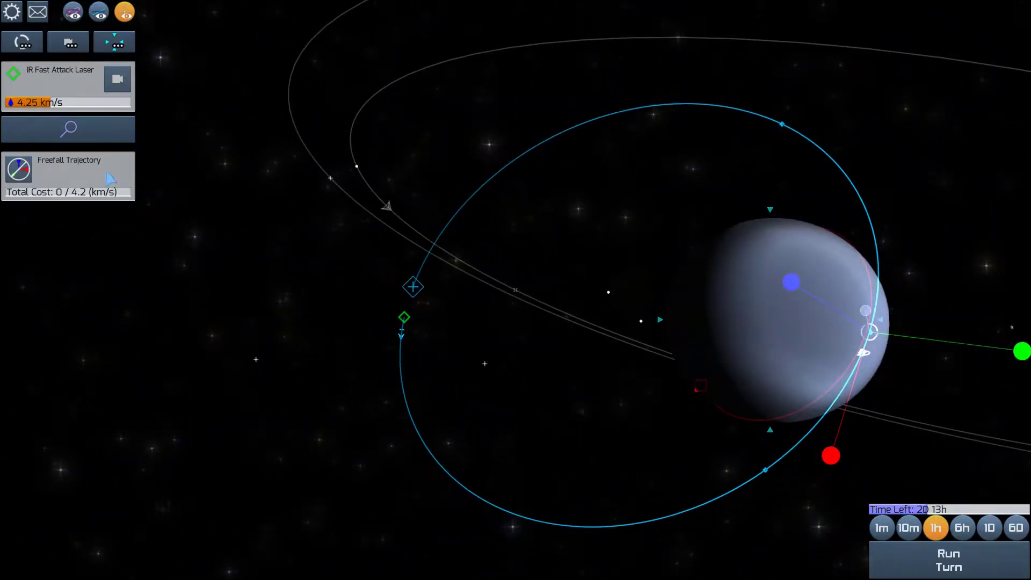
{"action": "left_click", "coordinate": [110, 179]}
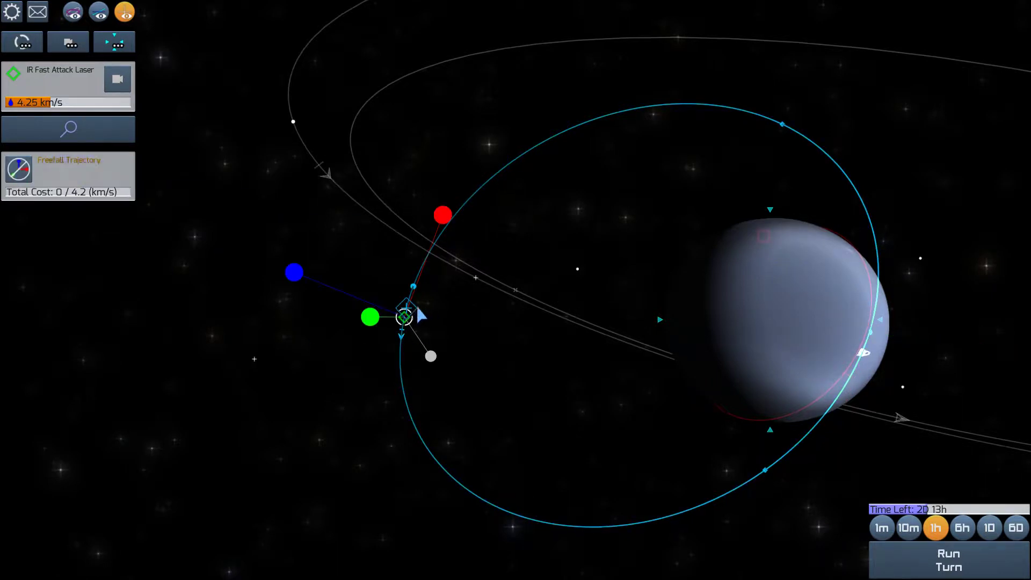
{"action": "left_click_drag", "start_coordinate": [495, 230], "coordinate": [552, 223]}
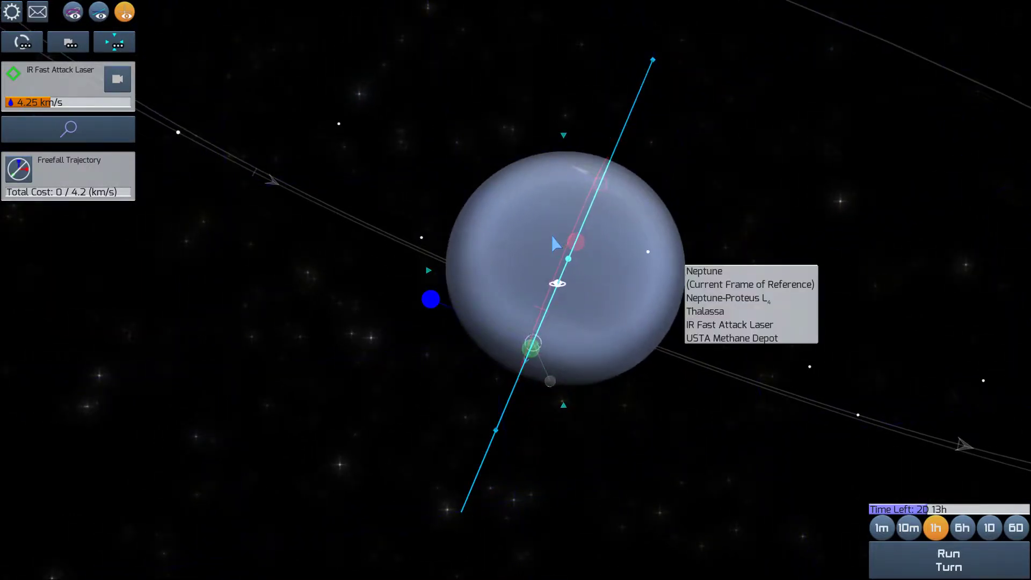
{"action": "mouse_move", "coordinate": [577, 250]}
{"action": "left_mouse_down"}
{"action": "mouse_move", "coordinate": [570, 258]}
{"action": "mouse_move", "coordinate": [514, 218]}
{"action": "mouse_move", "coordinate": [489, 218]}
{"action": "left_mouse_up"}
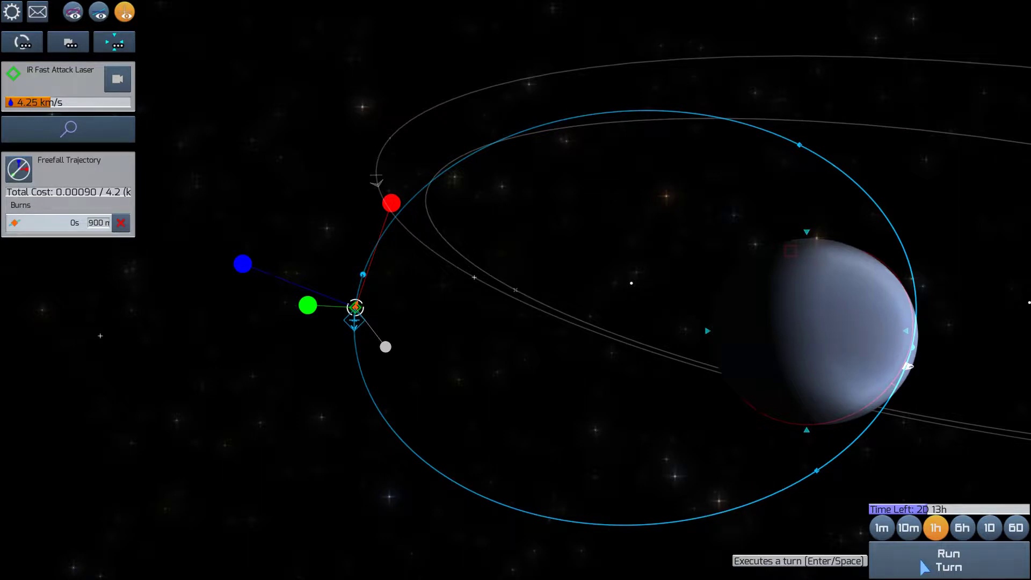
{"action": "left_click_drag", "start_coordinate": [473, 281], "coordinate": [496, 293]}
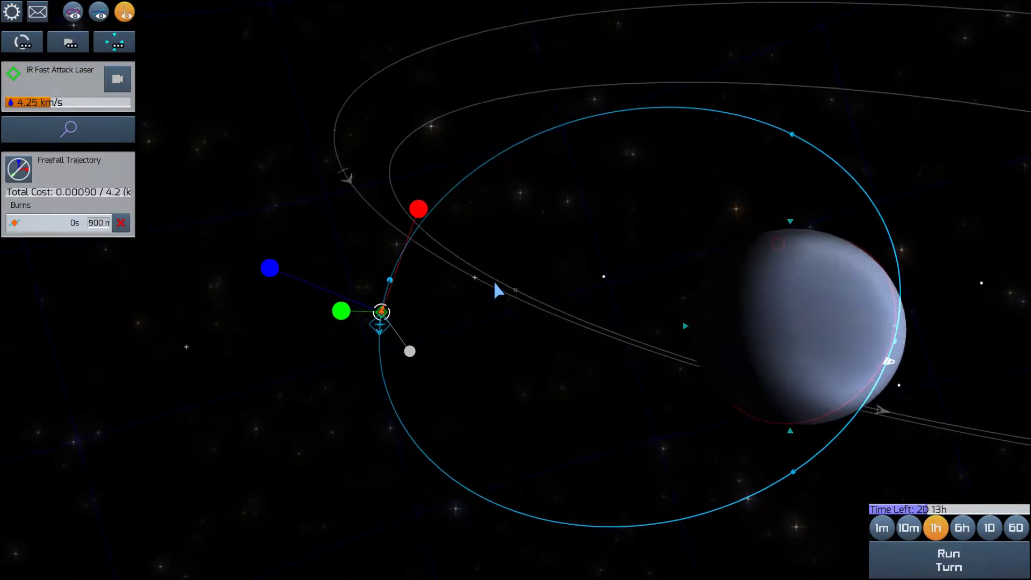
Run two turns, then pull out a tangential burn of about 497 m/s
{"action": "left_click", "coordinate": [948, 565]}
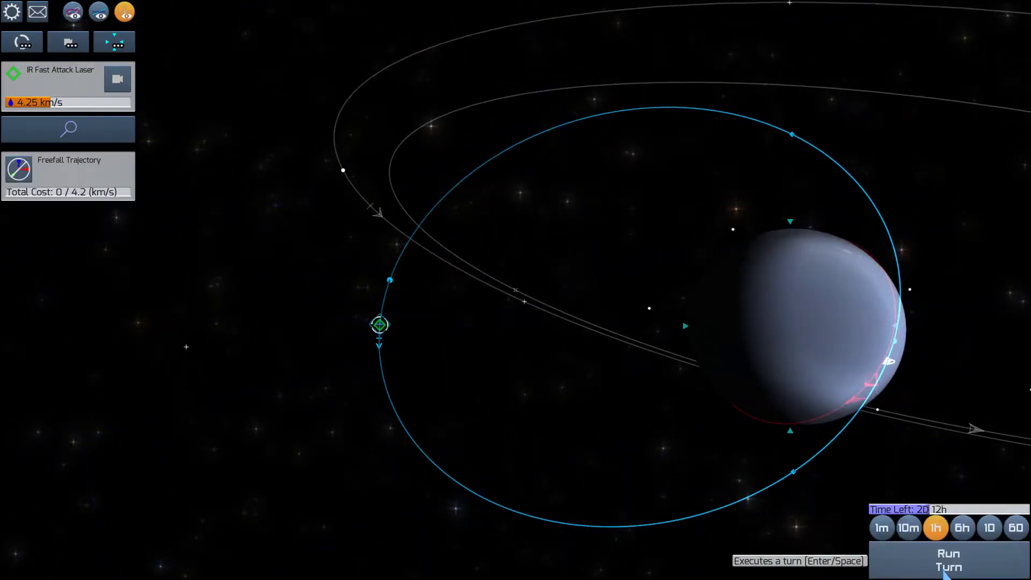
{"action": "left_click", "coordinate": [942, 568]}
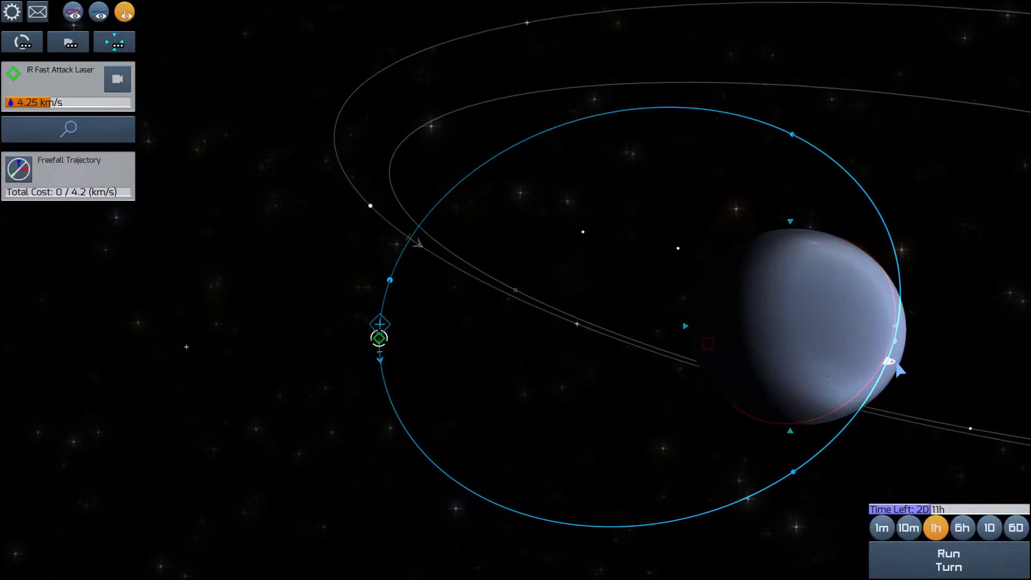
{"action": "left_click", "coordinate": [898, 341]}
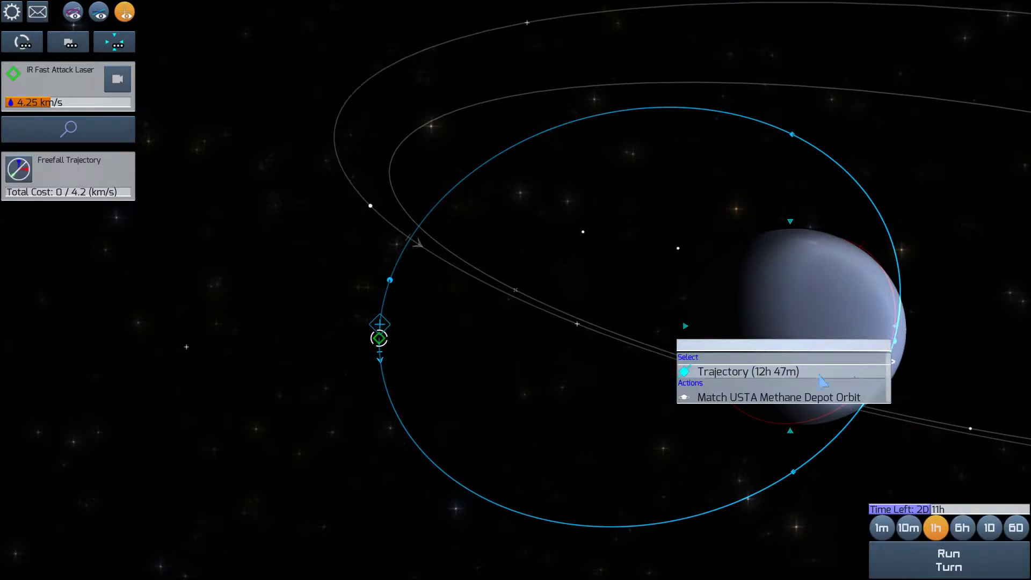
{"action": "left_click", "coordinate": [775, 375]}
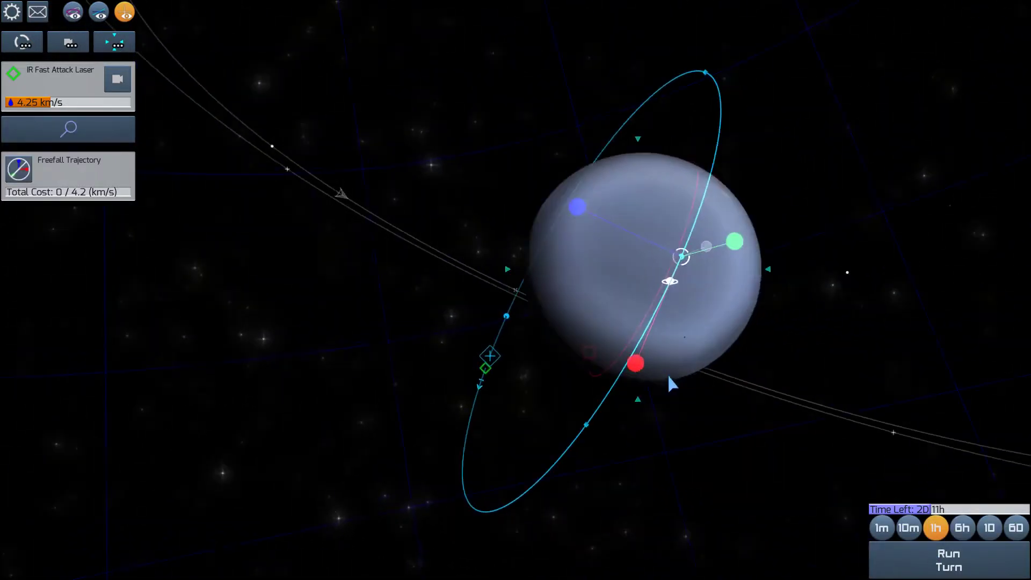
{"action": "left_click_drag", "start_coordinate": [636, 364], "coordinate": [542, 579]}
{"action": "right_click", "coordinate": [684, 265]}
{"action": "left_click", "coordinate": [684, 338]}
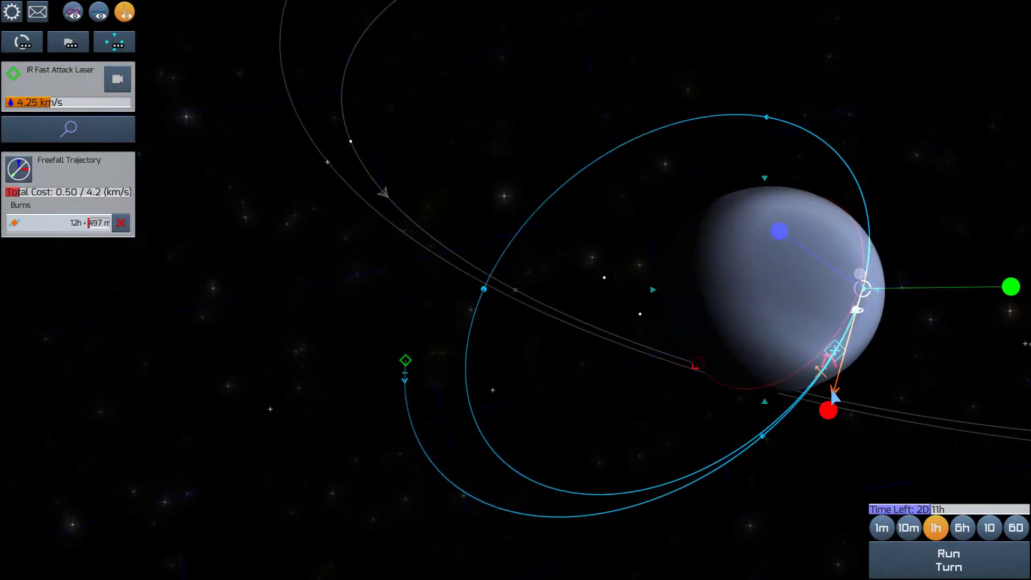
Attempt a Methane Depot flyby, then raise the tangential burn to about 1.1 km/s
{"action": "right_click", "coordinate": [814, 368]}
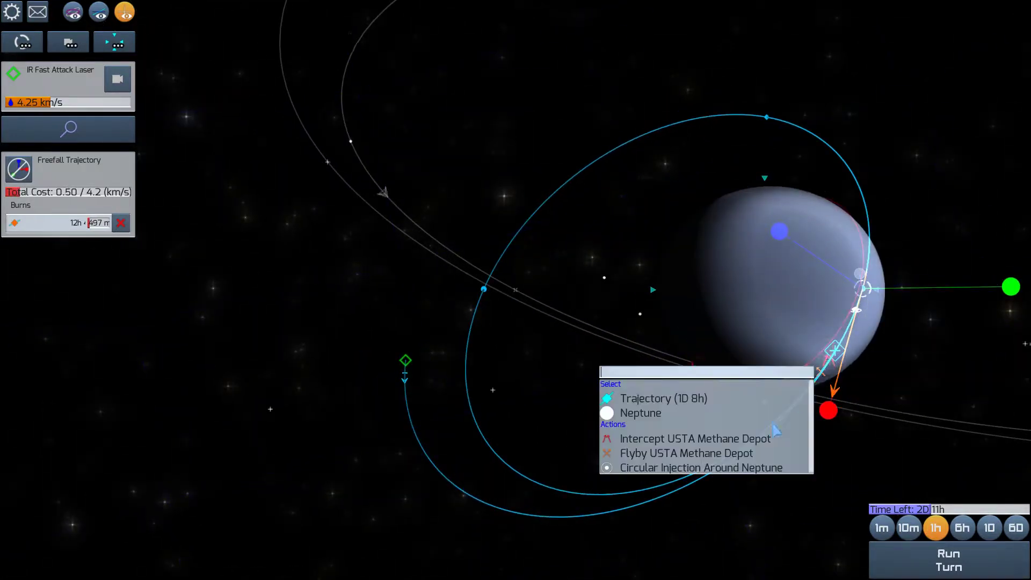
{"action": "left_click", "coordinate": [661, 452]}
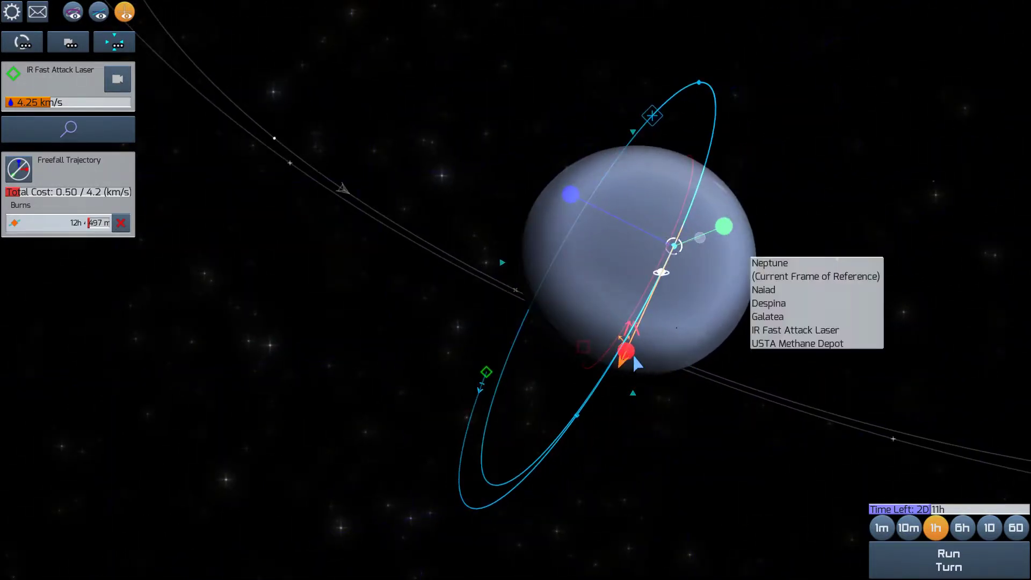
{"action": "left_click_drag", "start_coordinate": [627, 353], "coordinate": [525, 577]}
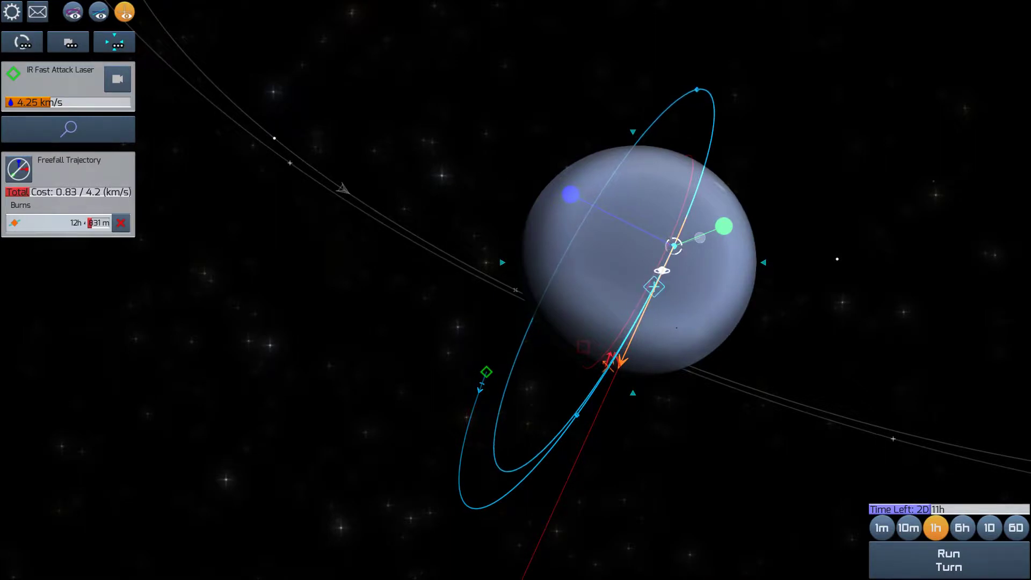
{"action": "left_click_drag", "start_coordinate": [525, 577], "coordinate": [622, 346]}
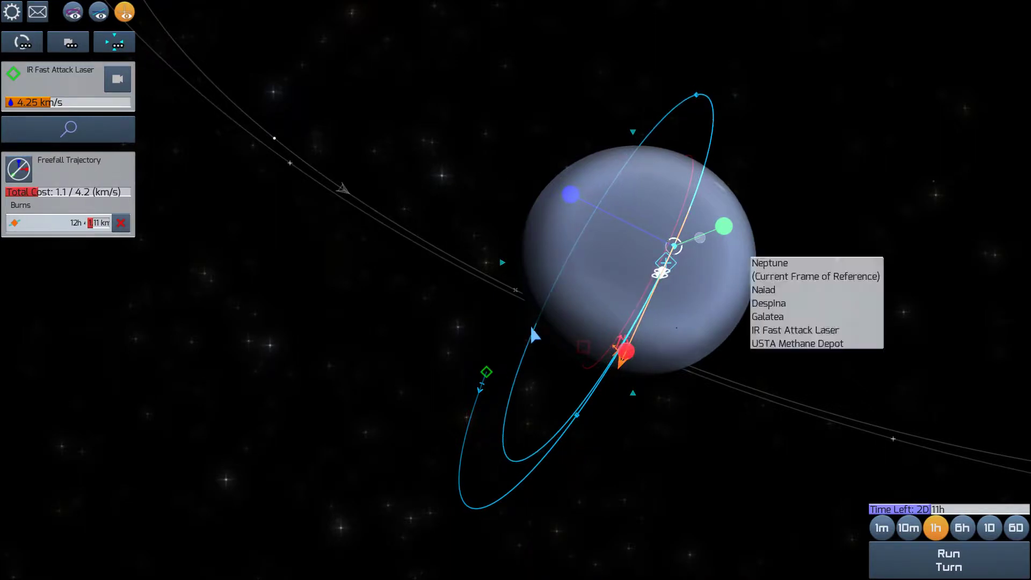
{"action": "left_click_drag", "start_coordinate": [529, 334], "coordinate": [481, 313]}
{"action": "scroll", "coordinate": [668, 467], "scroll_direction": "down", "scroll_amount": 2}
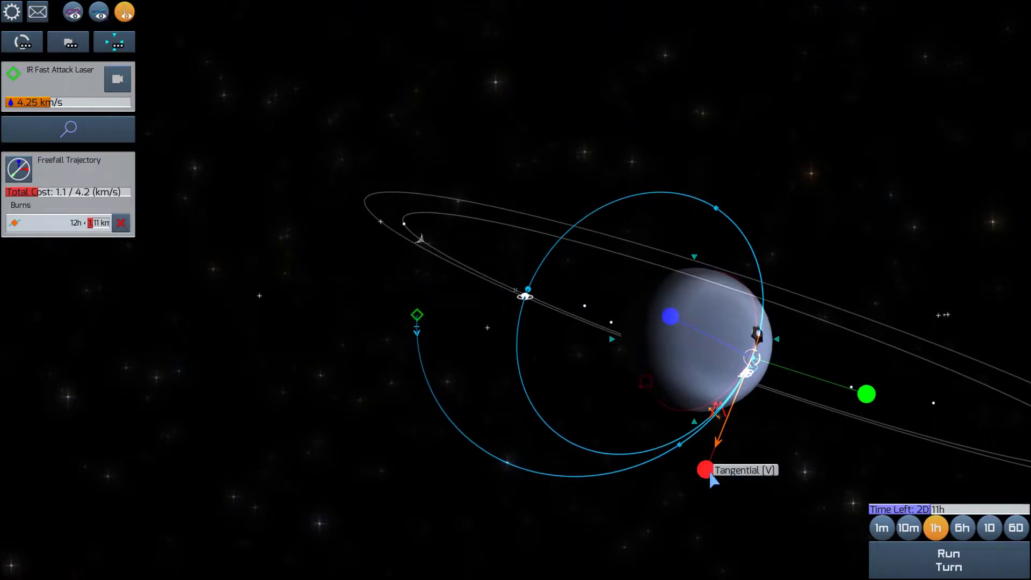
{"action": "left_click_drag", "start_coordinate": [711, 480], "coordinate": [658, 578]}
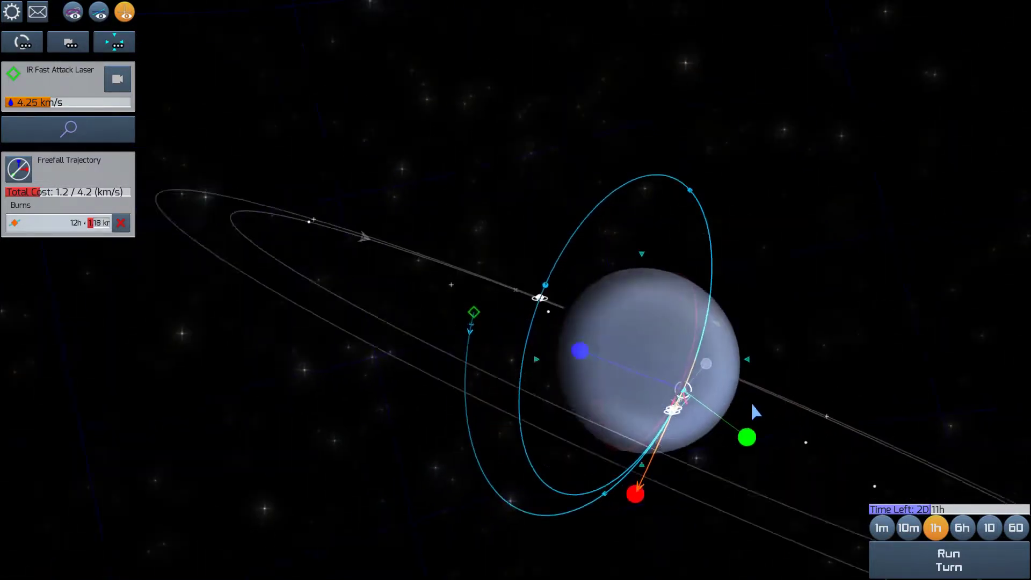
{"action": "scroll", "coordinate": [784, 419], "scroll_direction": "up", "scroll_amount": 5}
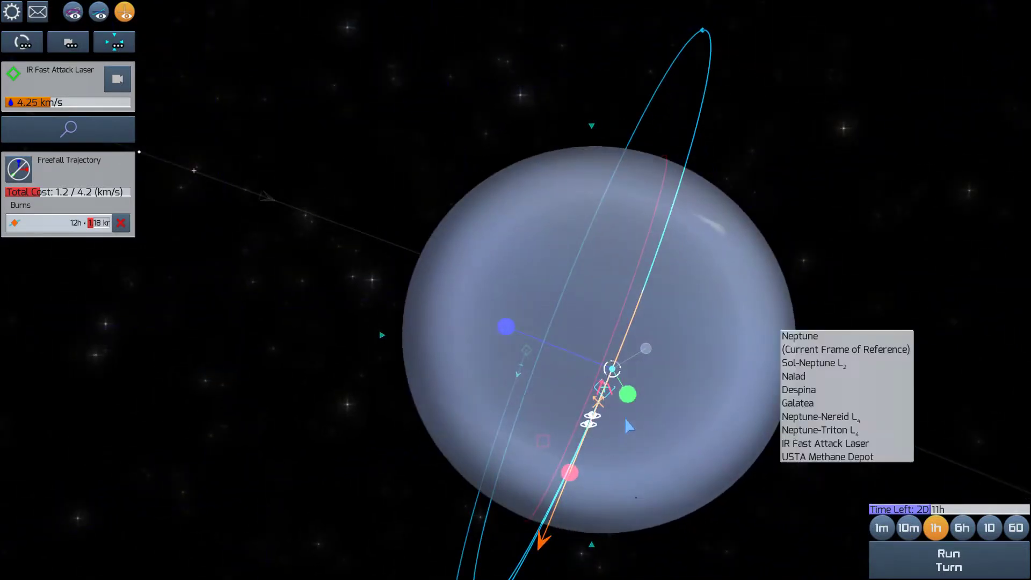
Retry the depot flyby, undo it, and add a second burn further along the trajectory
{"action": "left_click", "coordinate": [602, 397]}
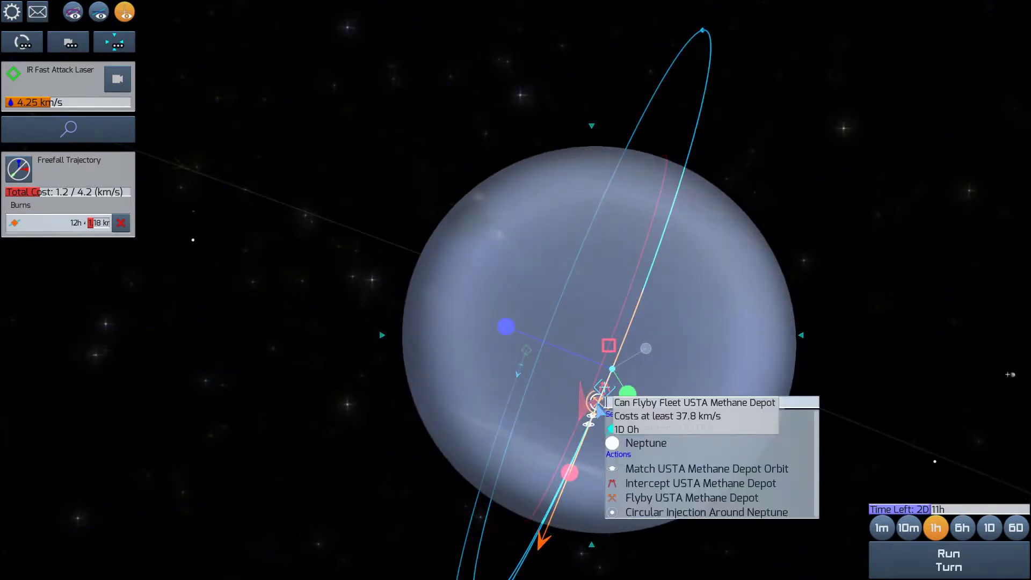
{"action": "left_click", "coordinate": [660, 500]}
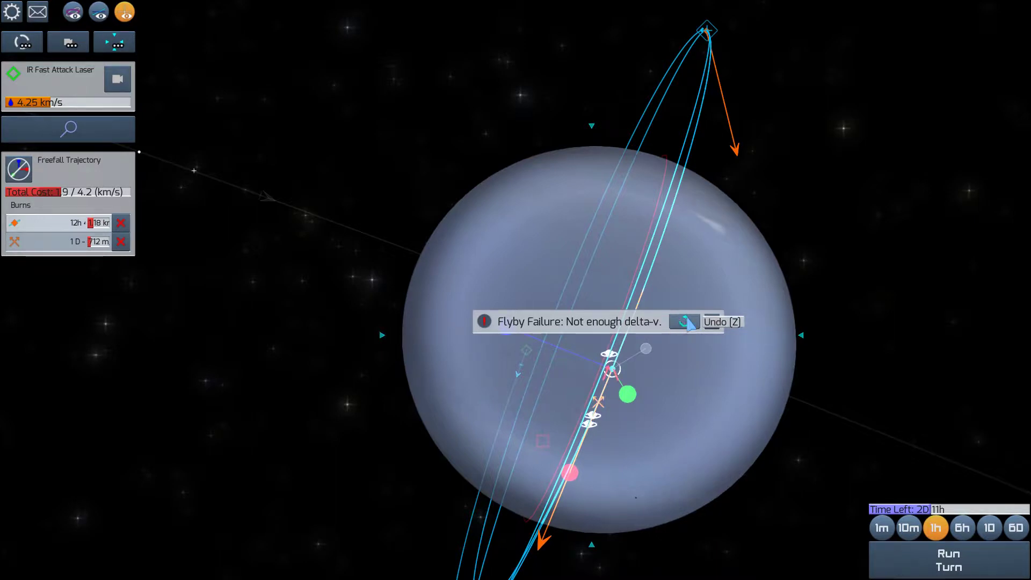
{"action": "left_click", "coordinate": [686, 319]}
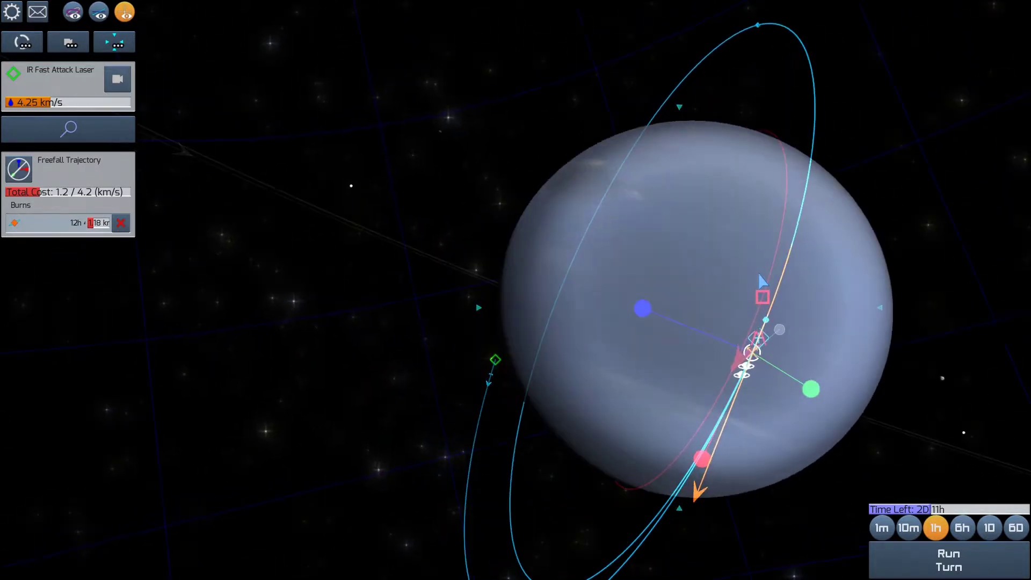
{"action": "left_click", "coordinate": [702, 457]}
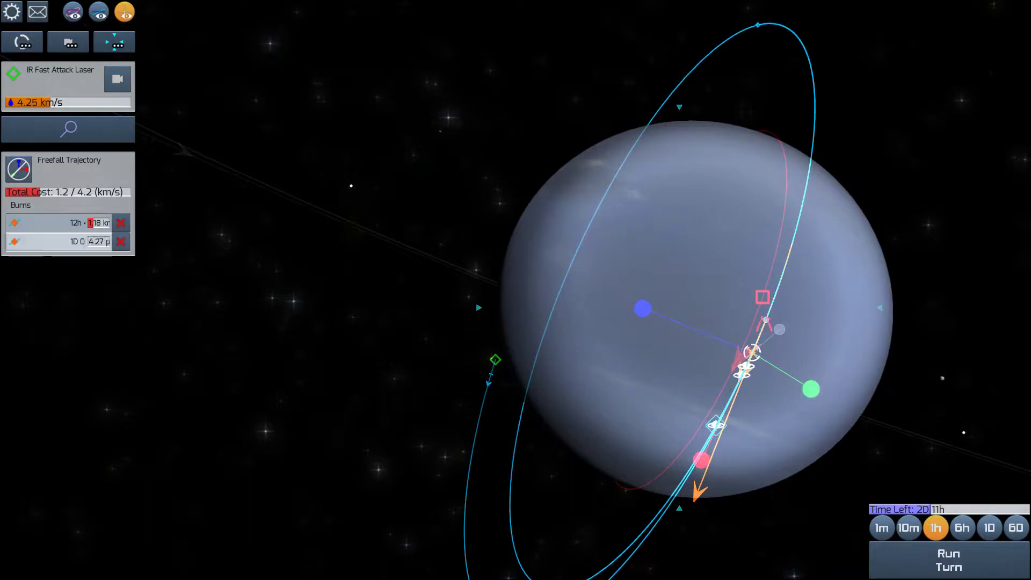
{"action": "left_click_drag", "start_coordinate": [702, 457], "coordinate": [664, 540]}
Run six-hour turns until the big burn fires, leaving 3.07 km/s and 1D 22h
{"action": "mouse_move", "coordinate": [626, 339]}
{"action": "left_mouse_down"}
{"action": "mouse_move", "coordinate": [667, 343]}
{"action": "mouse_move", "coordinate": [644, 341]}
{"action": "left_mouse_up"}
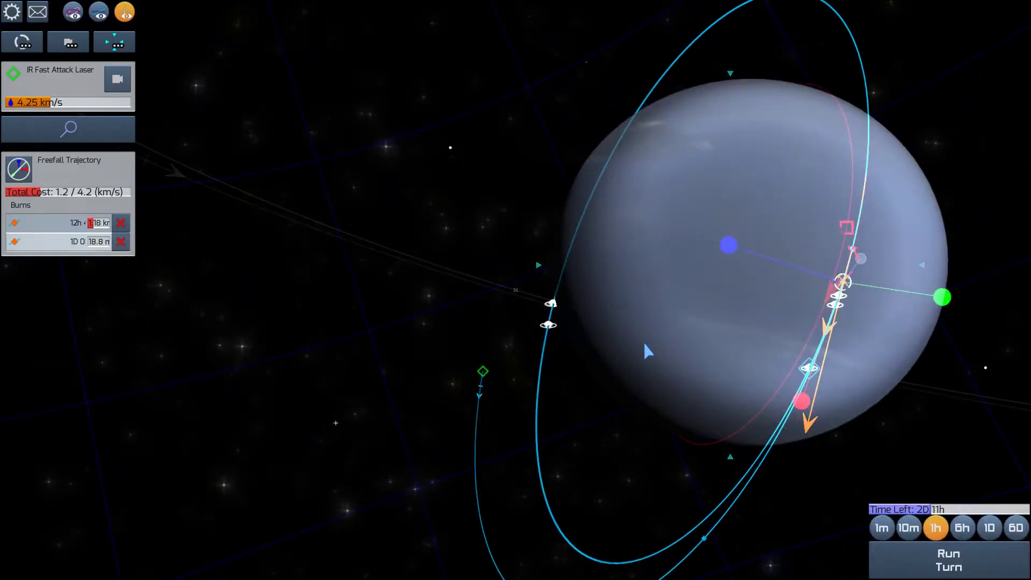
{"action": "left_click", "coordinate": [961, 567]}
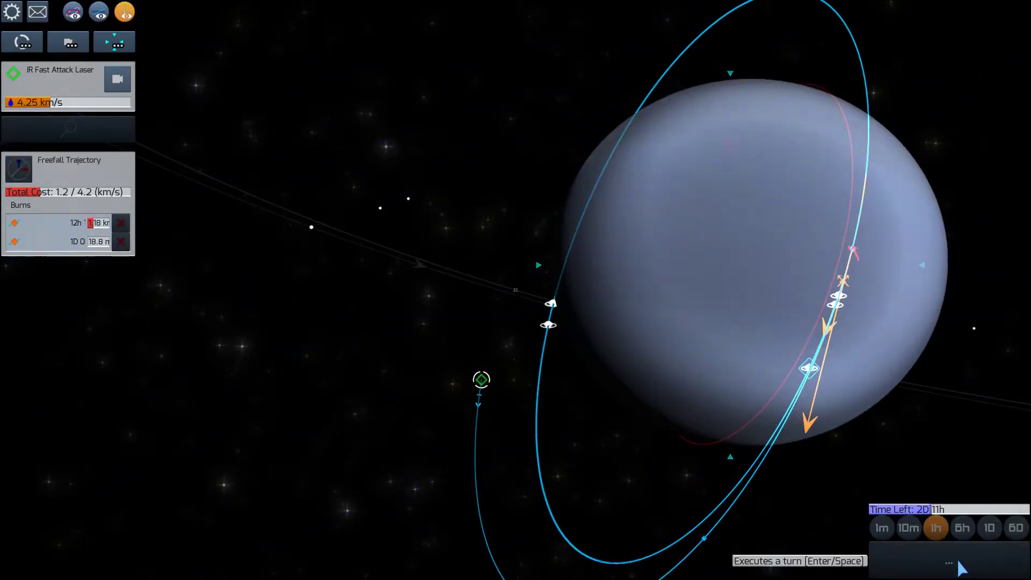
{"action": "left_click", "coordinate": [960, 567]}
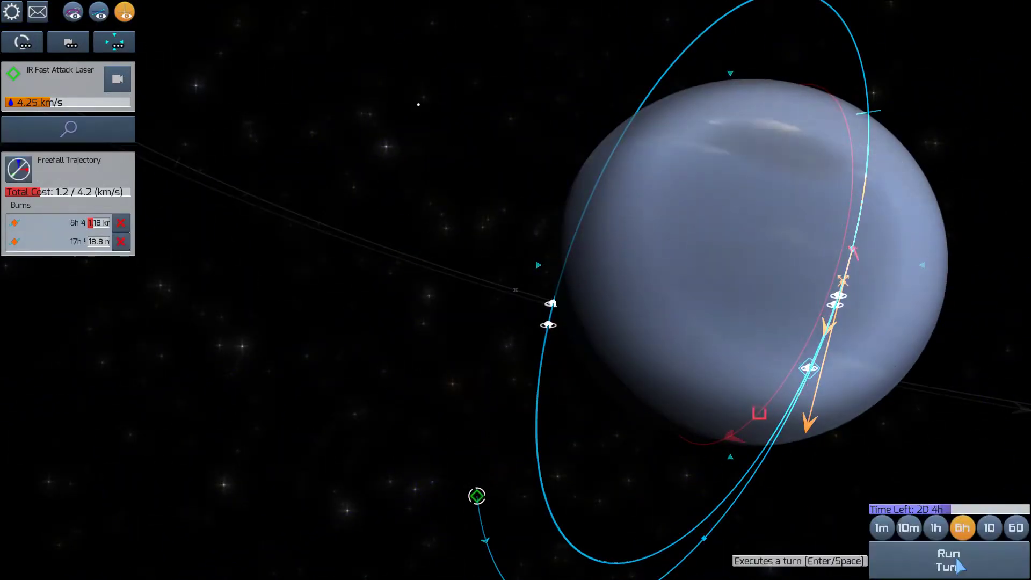
{"action": "left_click", "coordinate": [959, 566]}
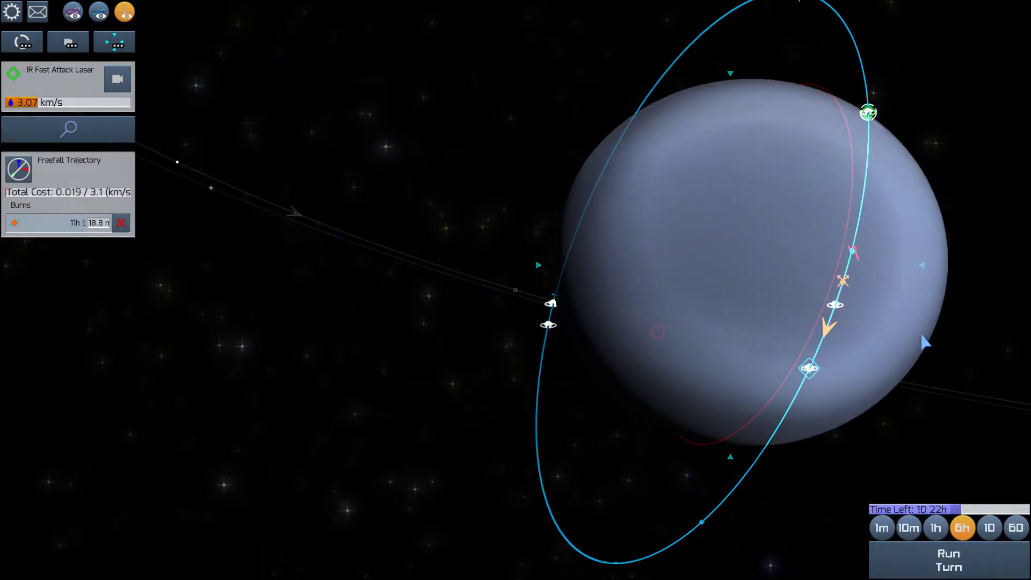
Attempt a Methane Depot flyby, dismiss the delta-v failure notice, and delete both planned burns
{"action": "left_click_drag", "start_coordinate": [891, 276], "coordinate": [932, 298]}
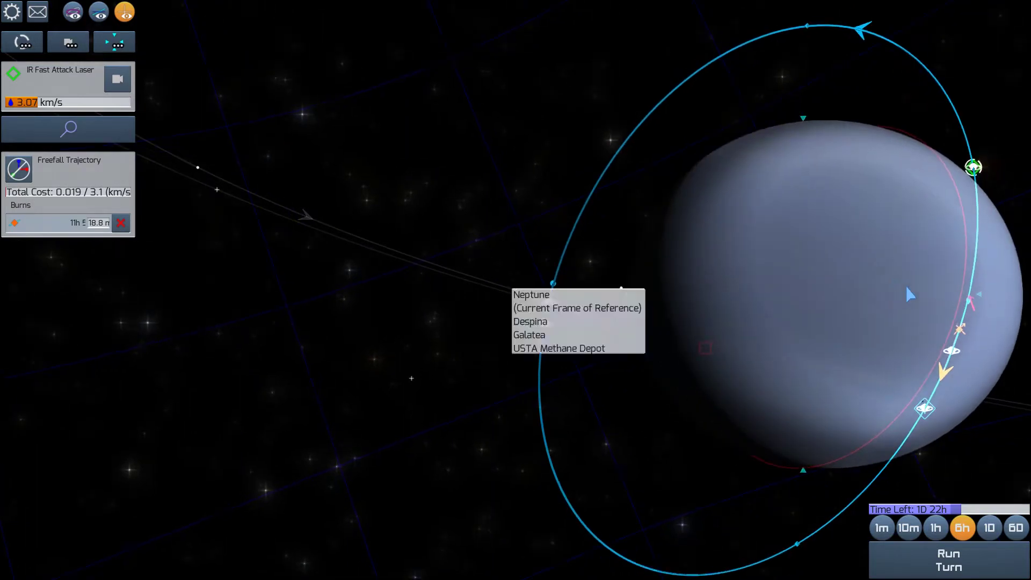
{"action": "left_click", "coordinate": [958, 330]}
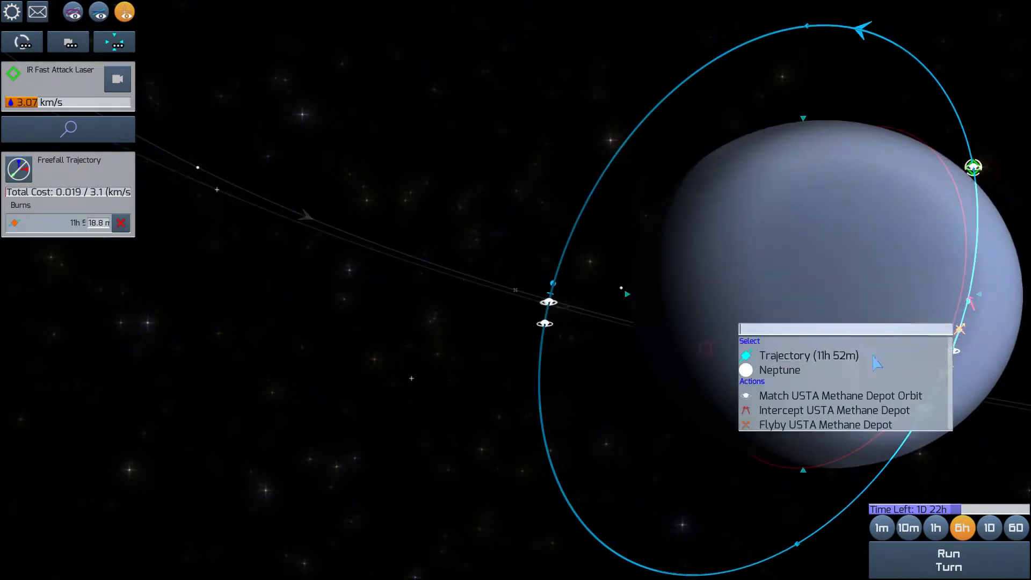
{"action": "left_click", "coordinate": [805, 425]}
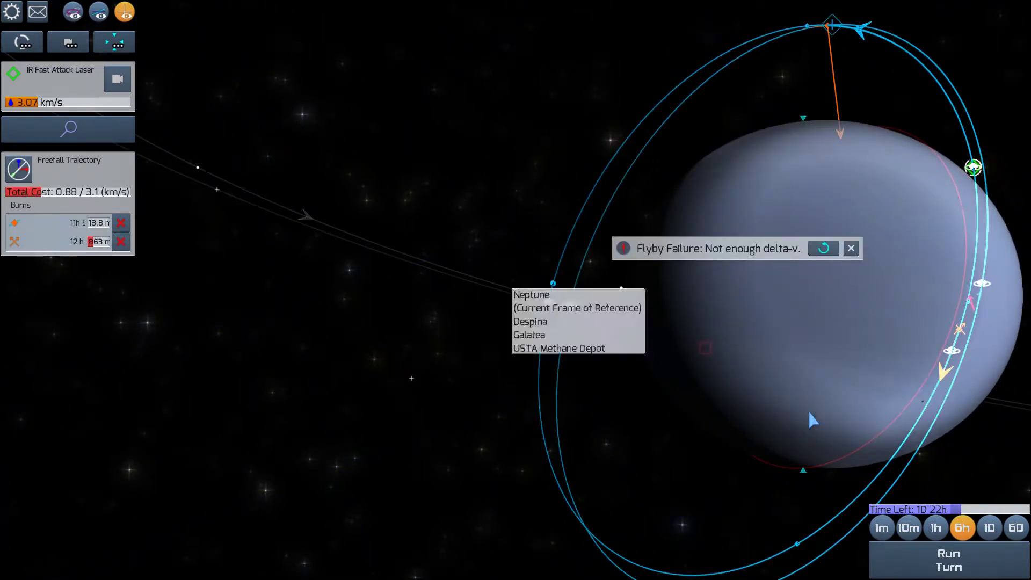
{"action": "left_click", "coordinate": [851, 249]}
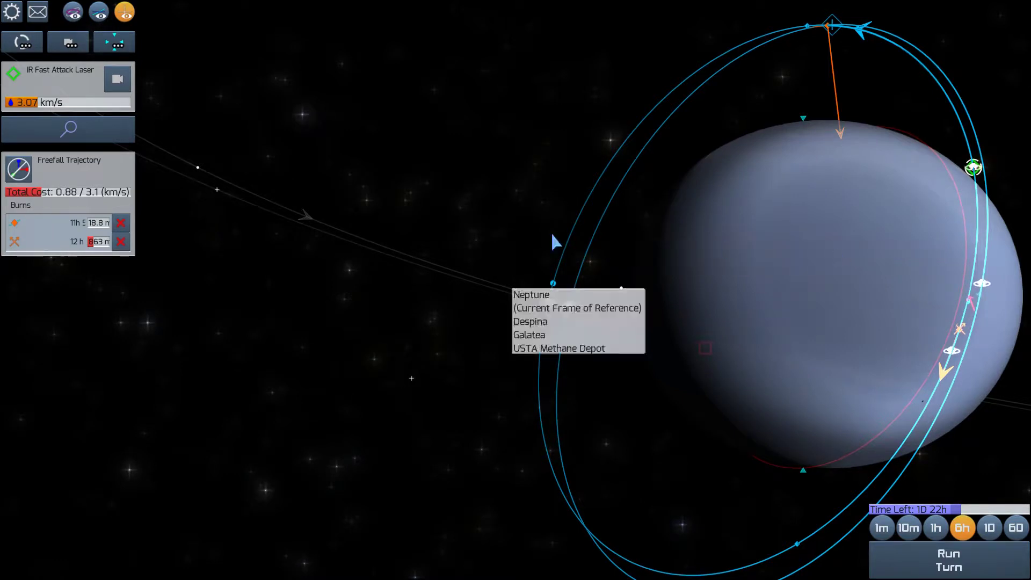
{"action": "left_click", "coordinate": [121, 241]}
{"action": "left_click", "coordinate": [121, 223]}
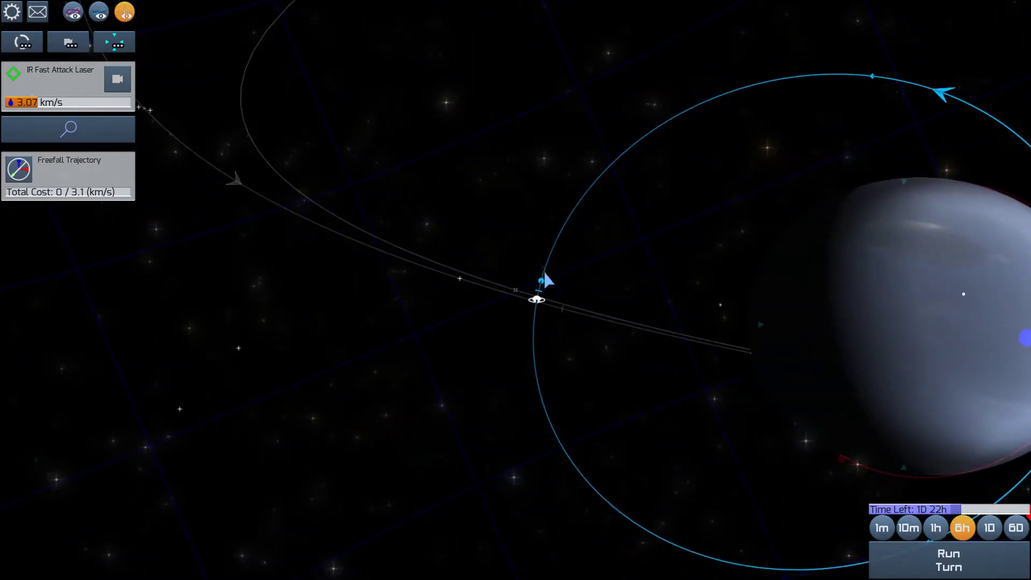
Add a burn on the ship's trajectory and raise its delta-v slightly
{"action": "left_click", "coordinate": [545, 277]}
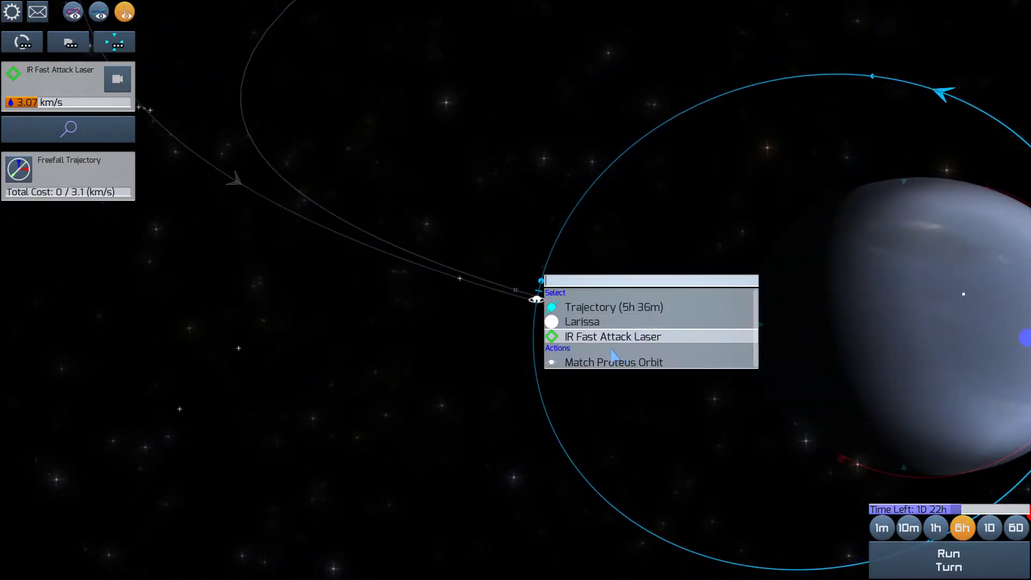
{"action": "left_click", "coordinate": [605, 321]}
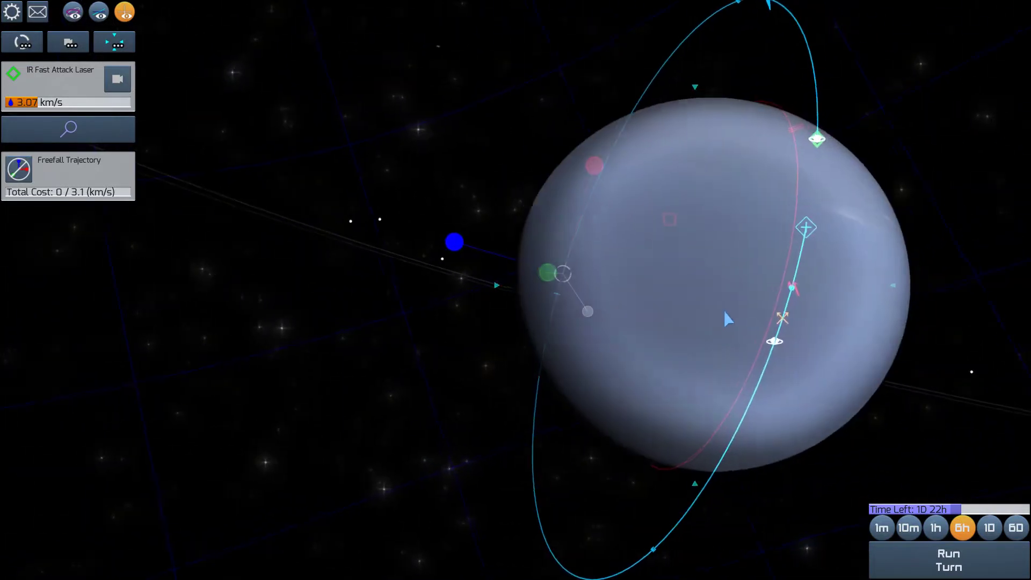
{"action": "left_click", "coordinate": [594, 167]}
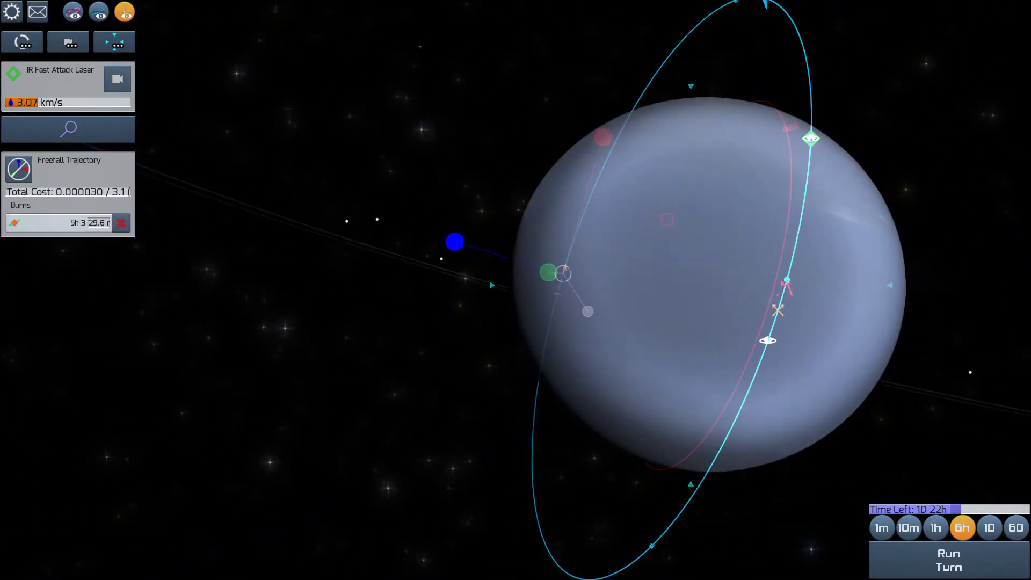
{"action": "mouse_move", "coordinate": [603, 137]}
{"action": "left_mouse_down"}
{"action": "mouse_move", "coordinate": [609, 114]}
{"action": "mouse_move", "coordinate": [594, 166]}
{"action": "left_mouse_up"}
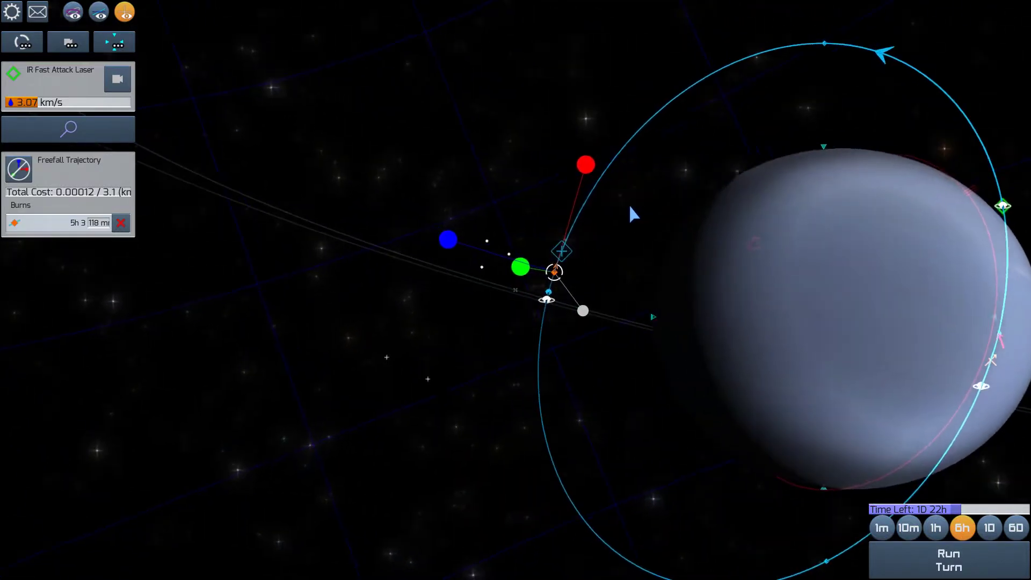
Try a 37.9 km/s Methane Depot flyby and delete that unaffordable burn
{"action": "mouse_move", "coordinate": [629, 206]}
{"action": "left_mouse_down"}
{"action": "mouse_move", "coordinate": [614, 225]}
{"action": "mouse_move", "coordinate": [631, 242]}
{"action": "mouse_move", "coordinate": [705, 233]}
{"action": "left_mouse_up"}
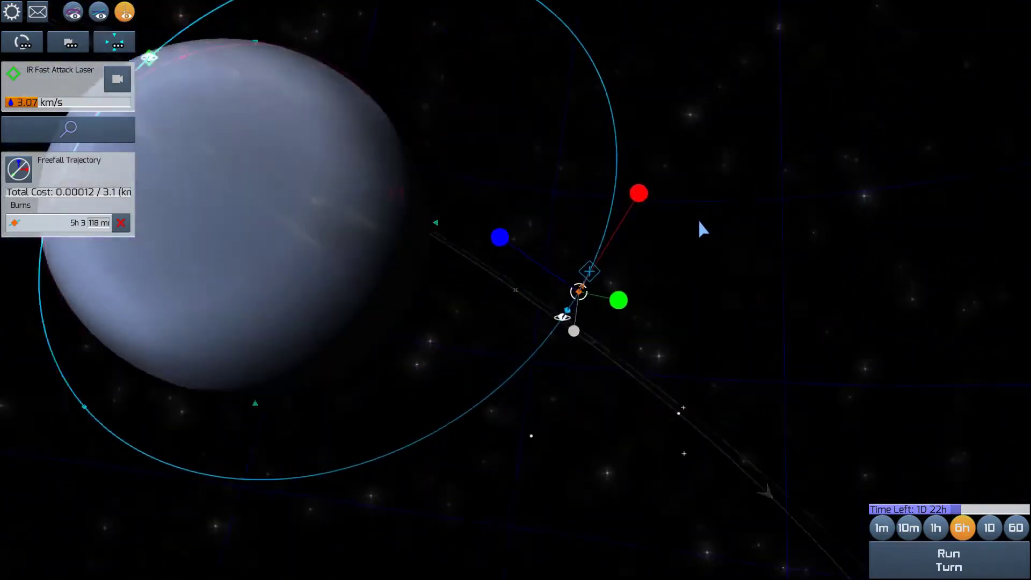
{"action": "mouse_move", "coordinate": [696, 220]}
{"action": "left_mouse_down"}
{"action": "mouse_move", "coordinate": [583, 185]}
{"action": "mouse_move", "coordinate": [698, 238]}
{"action": "left_mouse_up"}
{"action": "left_click_drag", "start_coordinate": [720, 300], "coordinate": [768, 321]}
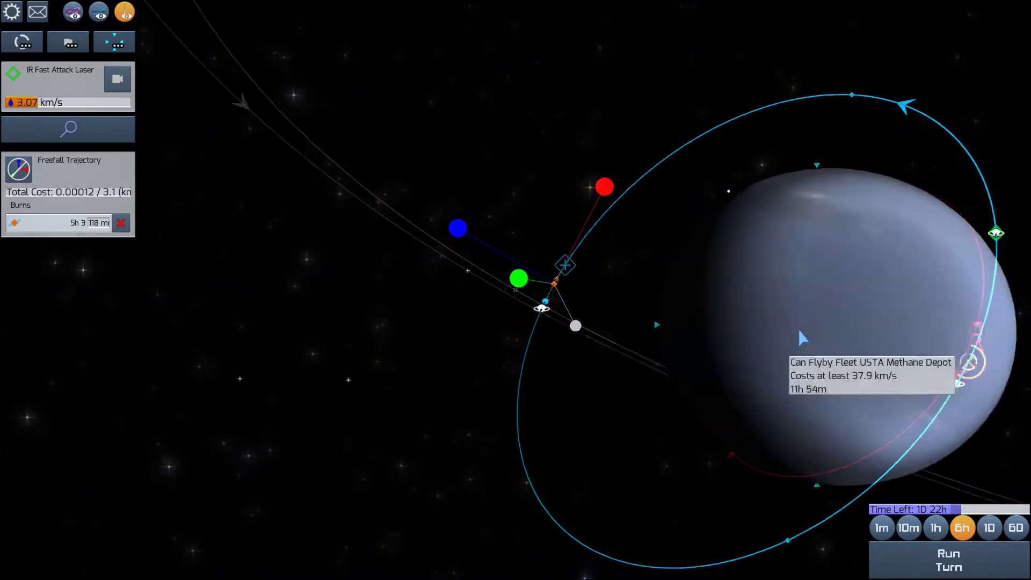
{"action": "scroll", "coordinate": [798, 338], "scroll_direction": "up", "scroll_amount": 2}
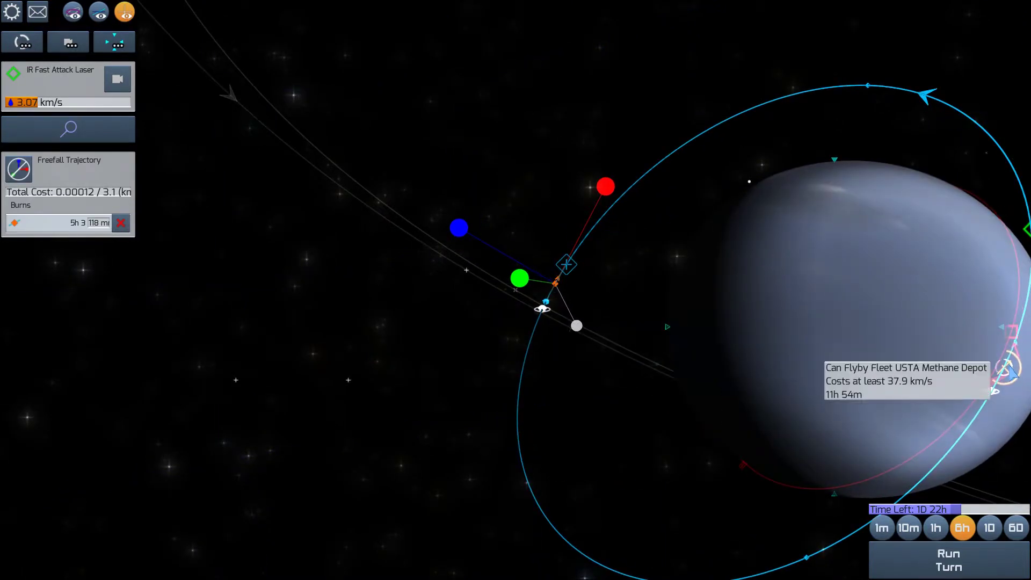
{"action": "left_click", "coordinate": [1005, 368]}
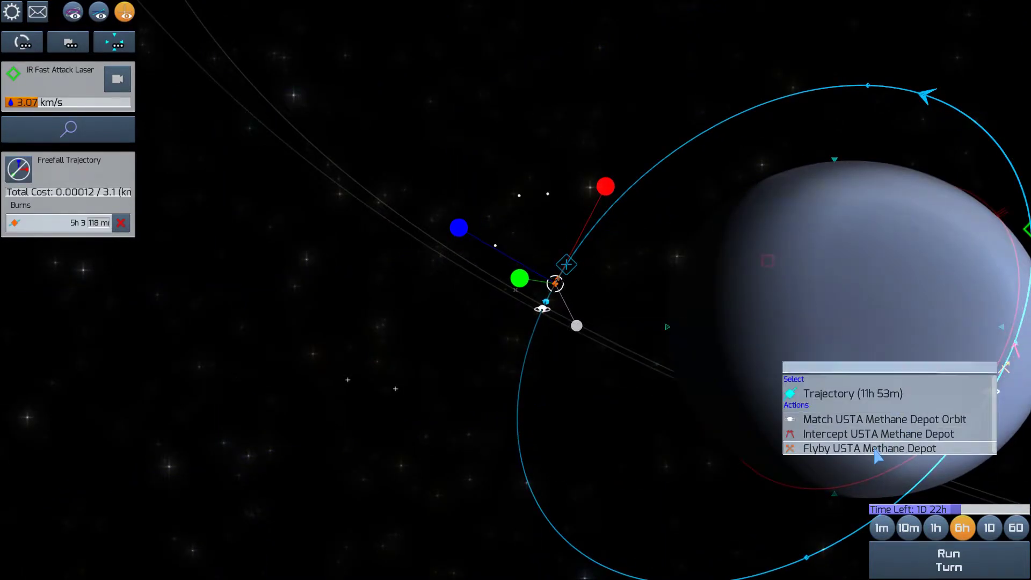
{"action": "left_click", "coordinate": [879, 448]}
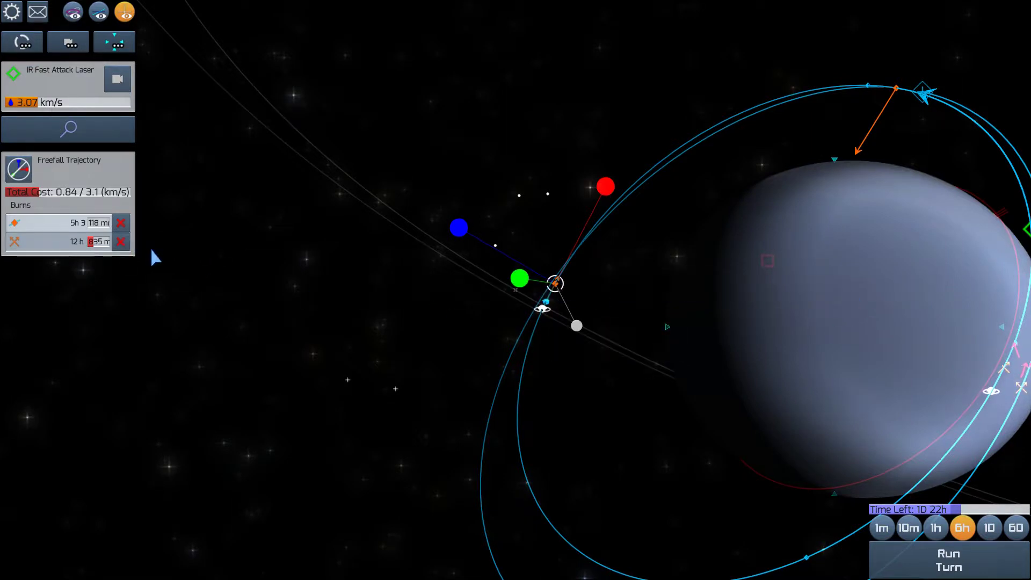
{"action": "left_click", "coordinate": [118, 251]}
{"action": "scroll", "coordinate": [398, 305], "scroll_direction": "down", "scroll_amount": 2}
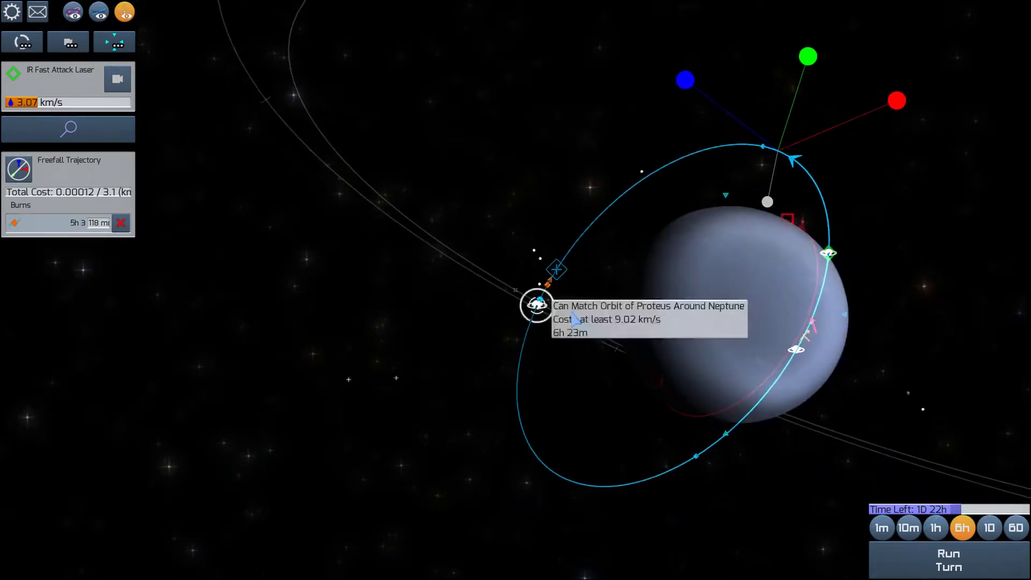
{"action": "scroll", "coordinate": [876, 317], "scroll_direction": "up", "scroll_amount": 3}
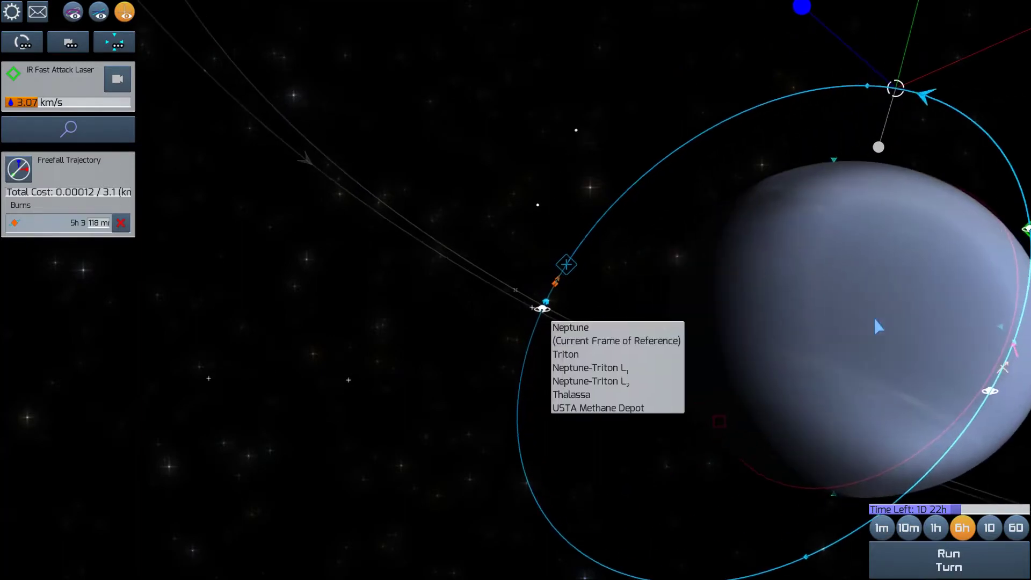
{"action": "left_click_drag", "start_coordinate": [878, 324], "coordinate": [799, 340]}
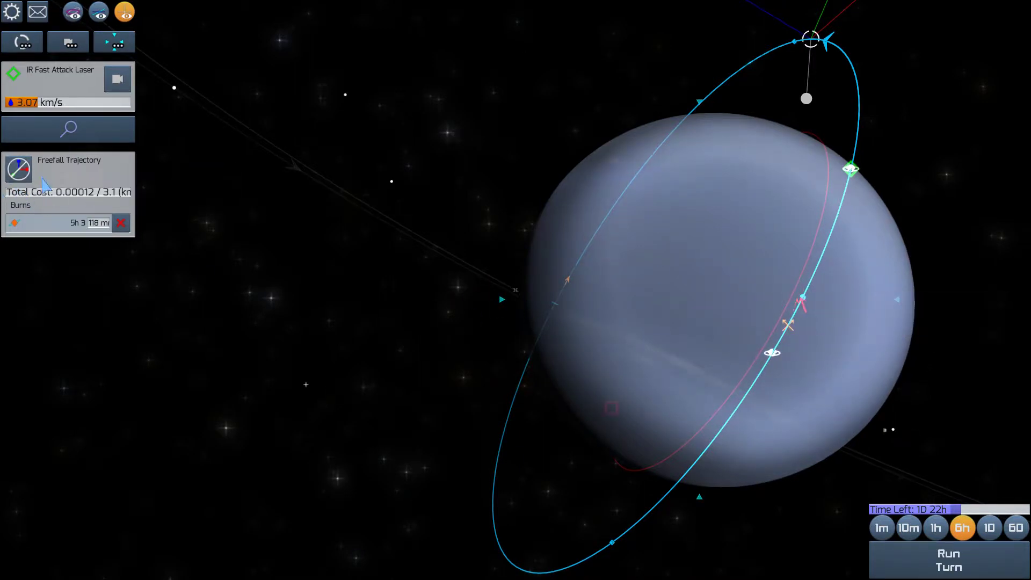
Cancel the Fast Attack Laser's trajectory, add a 0 s burn, and change the reference frame
{"action": "left_click", "coordinate": [19, 168]}
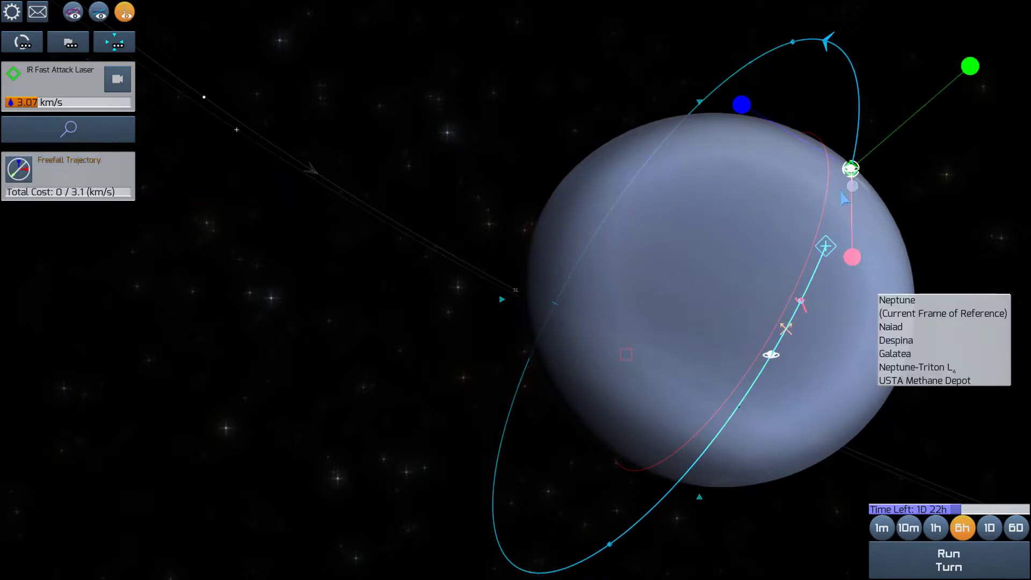
{"action": "left_click", "coordinate": [832, 157]}
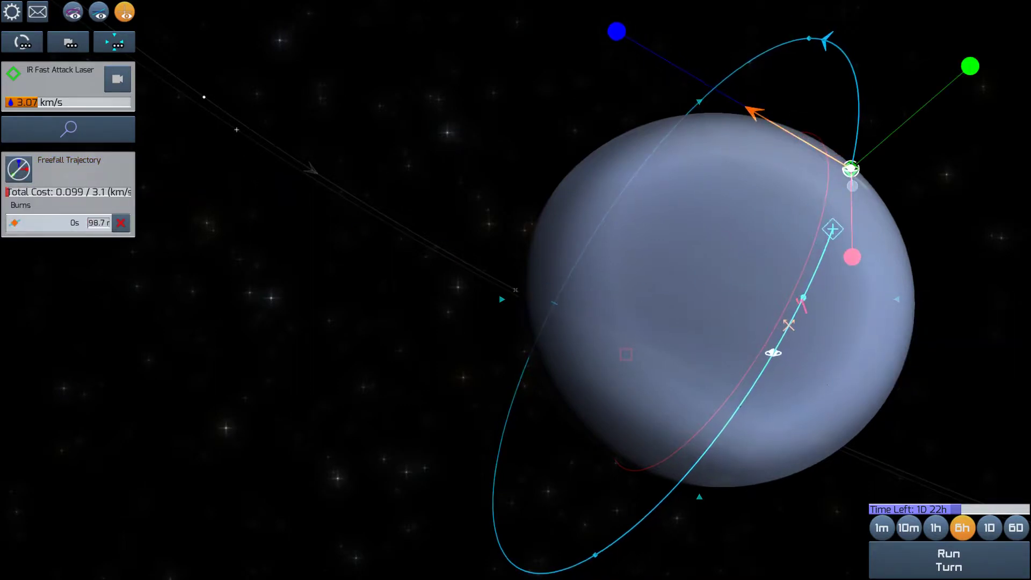
{"action": "left_click", "coordinate": [113, 42]}
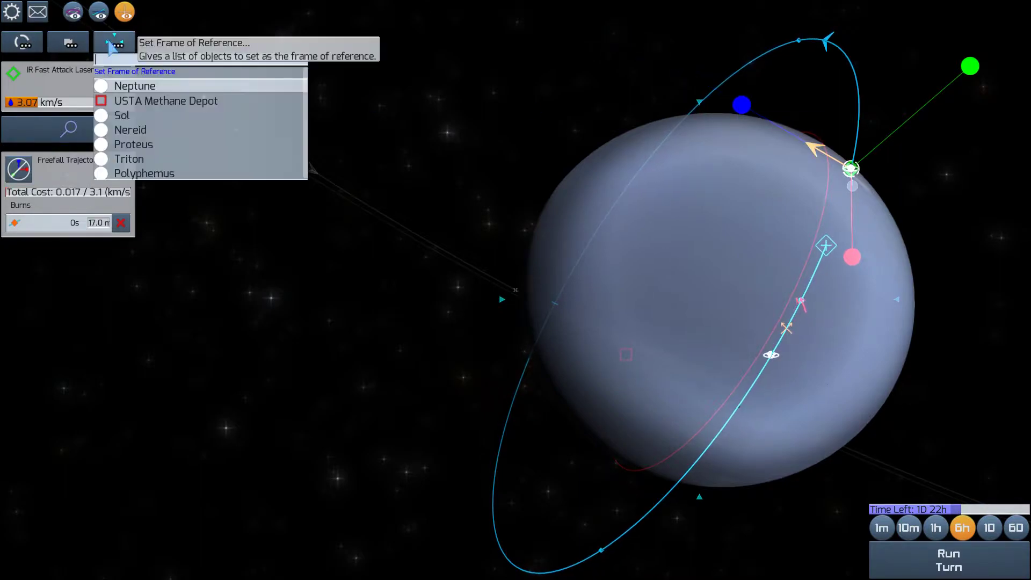
{"action": "left_click", "coordinate": [289, 132]}
Zoom in on Neptune's orbits and centre the camera on IR Fast Attack Laser
{"action": "right_click", "coordinate": [877, 294]}
{"action": "left_click", "coordinate": [902, 300]}
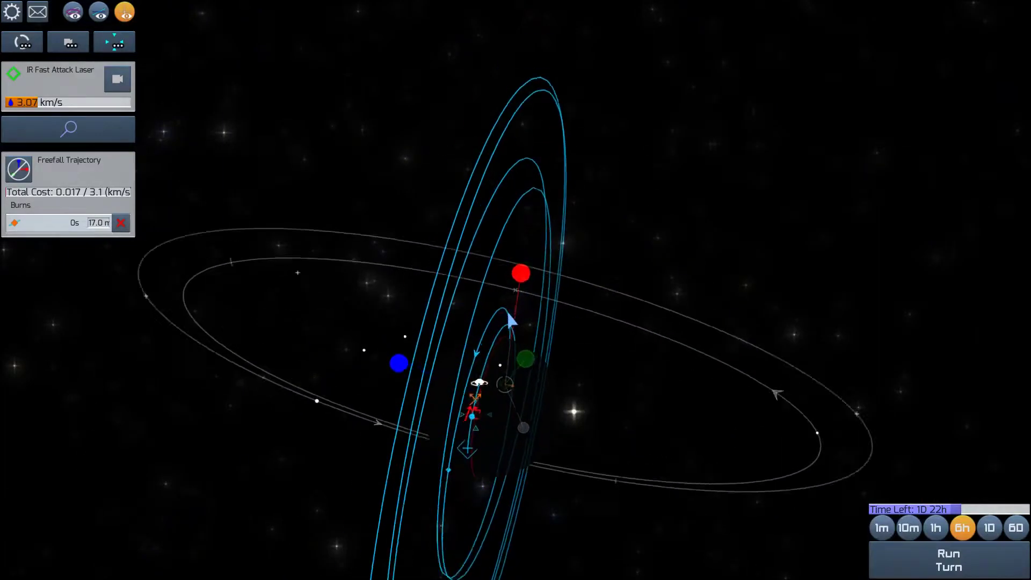
{"action": "mouse_move", "coordinate": [410, 143]}
{"action": "left_mouse_down"}
{"action": "mouse_move", "coordinate": [412, 345]}
{"action": "mouse_move", "coordinate": [377, 333]}
{"action": "left_mouse_up"}
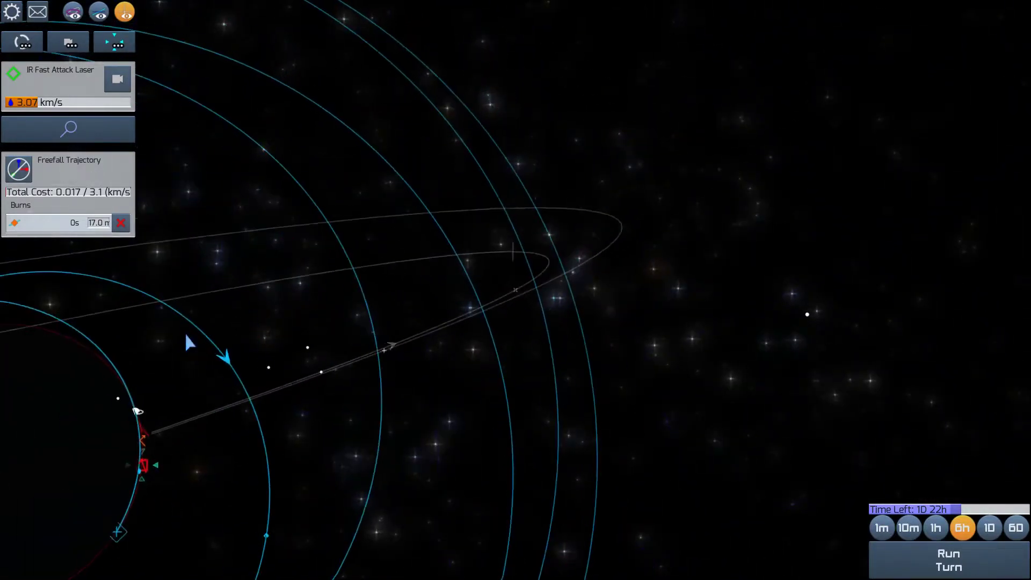
{"action": "left_click", "coordinate": [70, 44]}
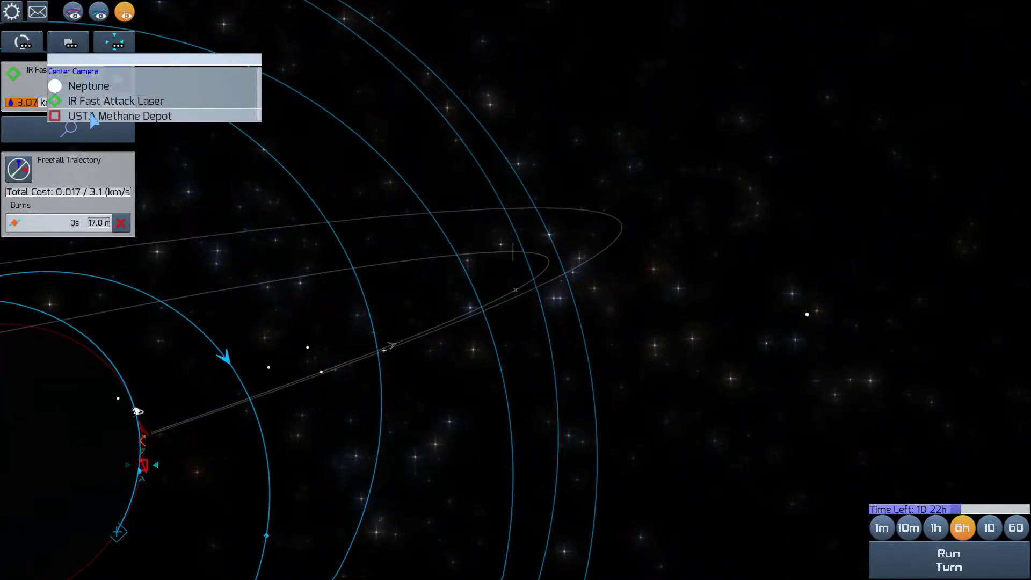
{"action": "left_click", "coordinate": [96, 99]}
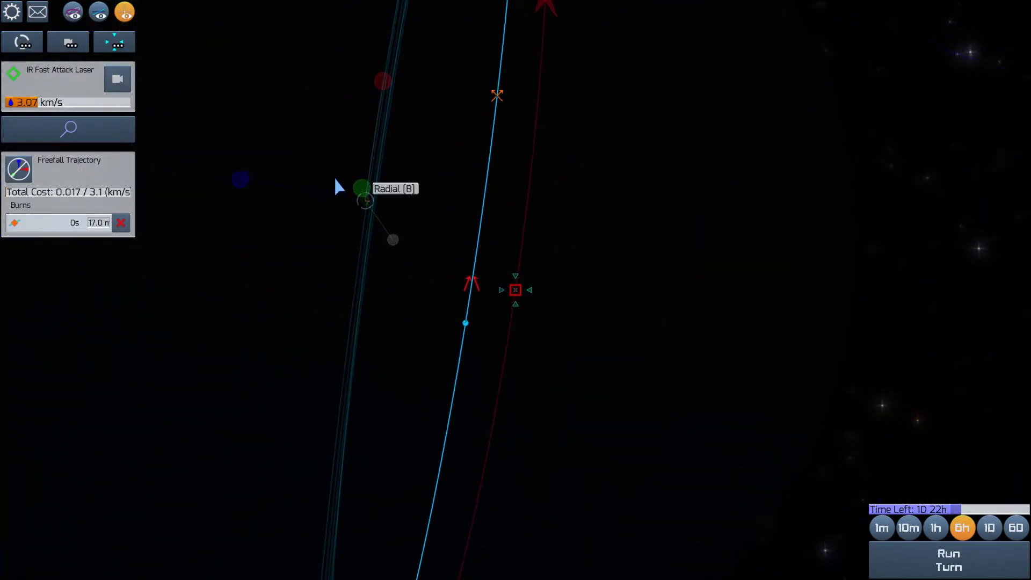
{"action": "right_click", "coordinate": [737, 196]}
{"action": "left_click", "coordinate": [242, 180]}
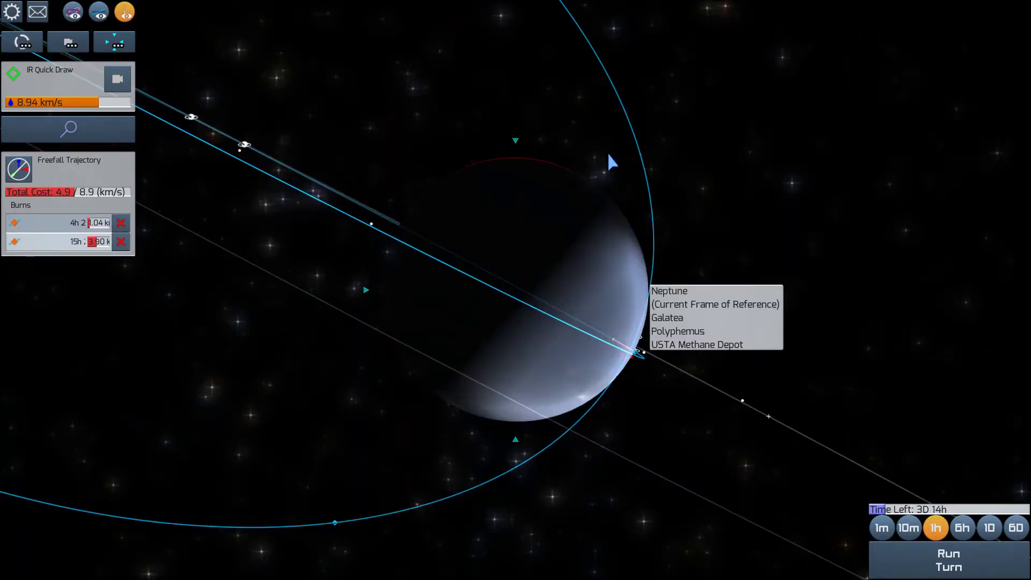
Set 6-hour turns and run three turns, bringing time left to 3D 0h
{"action": "left_click_drag", "start_coordinate": [649, 144], "coordinate": [774, 177]}
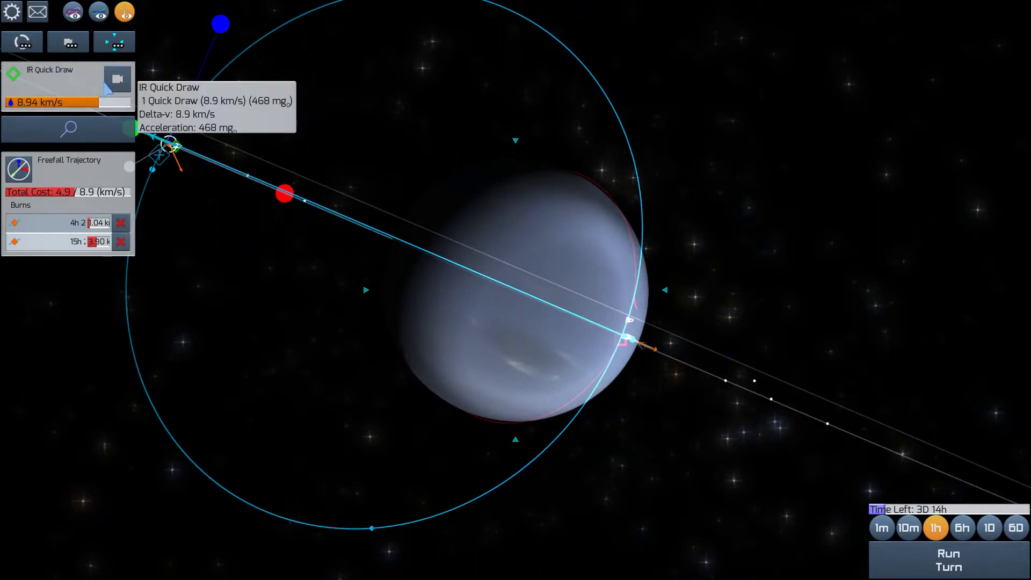
{"action": "scroll", "coordinate": [652, 109], "scroll_direction": "down", "scroll_amount": 5}
{"action": "mouse_move", "coordinate": [652, 108]}
{"action": "left_mouse_down"}
{"action": "mouse_move", "coordinate": [682, 188]}
{"action": "mouse_move", "coordinate": [736, 89]}
{"action": "left_mouse_up"}
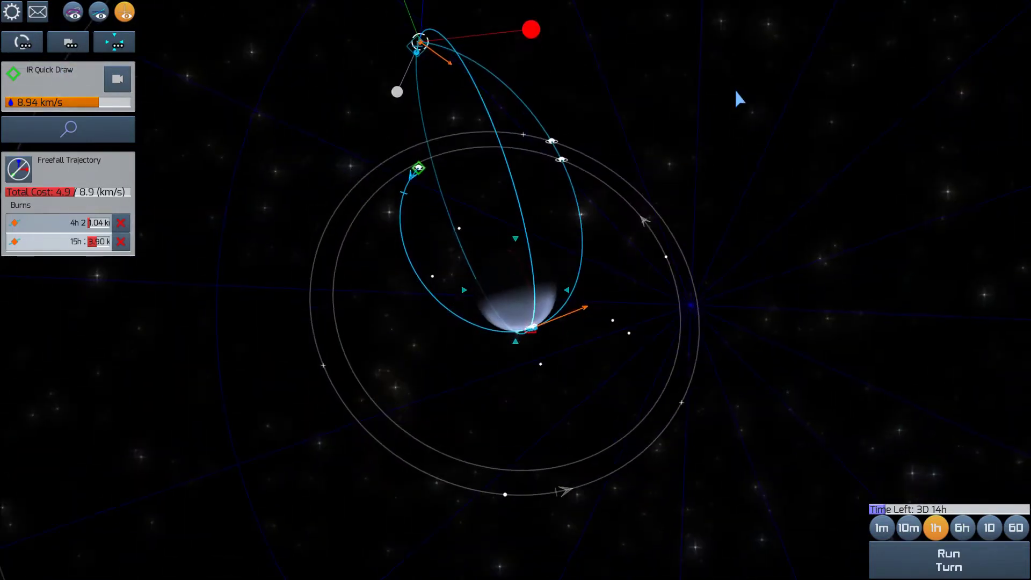
{"action": "left_click", "coordinate": [962, 527]}
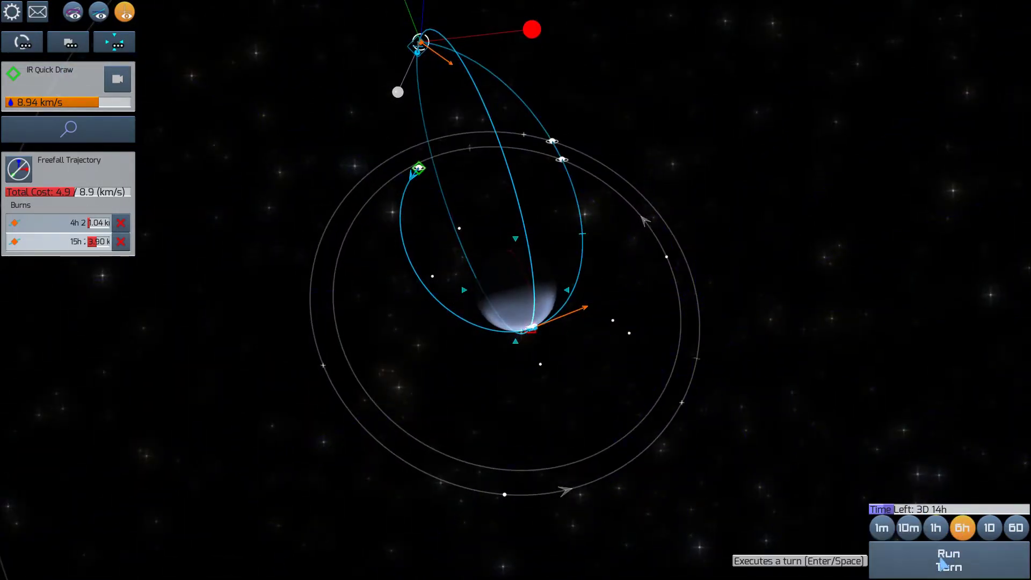
{"action": "left_click", "coordinate": [946, 560]}
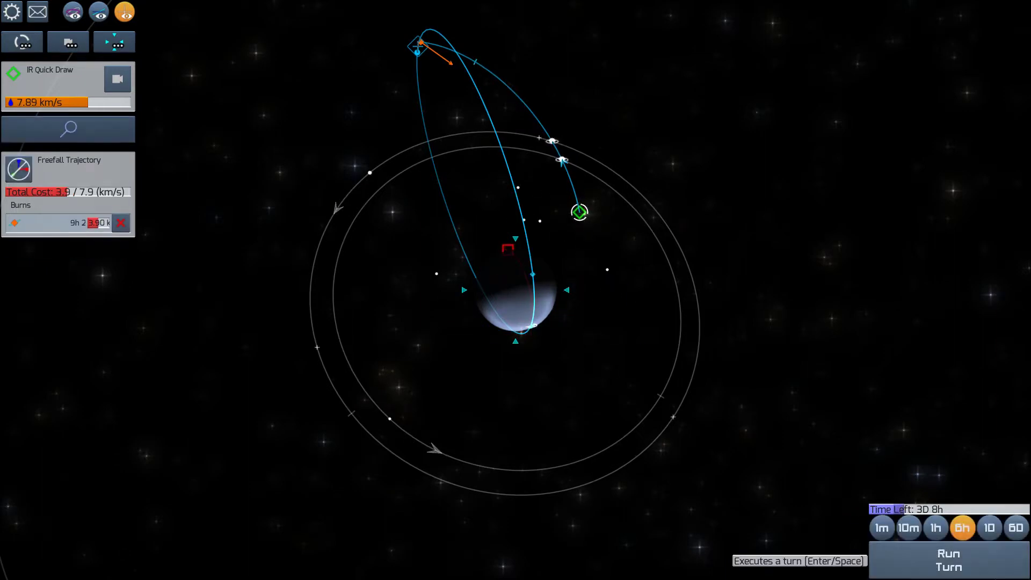
{"action": "left_click", "coordinate": [969, 571]}
{"action": "left_click", "coordinate": [956, 566]}
{"action": "scroll", "coordinate": [608, 346], "scroll_direction": "up", "scroll_amount": 5}
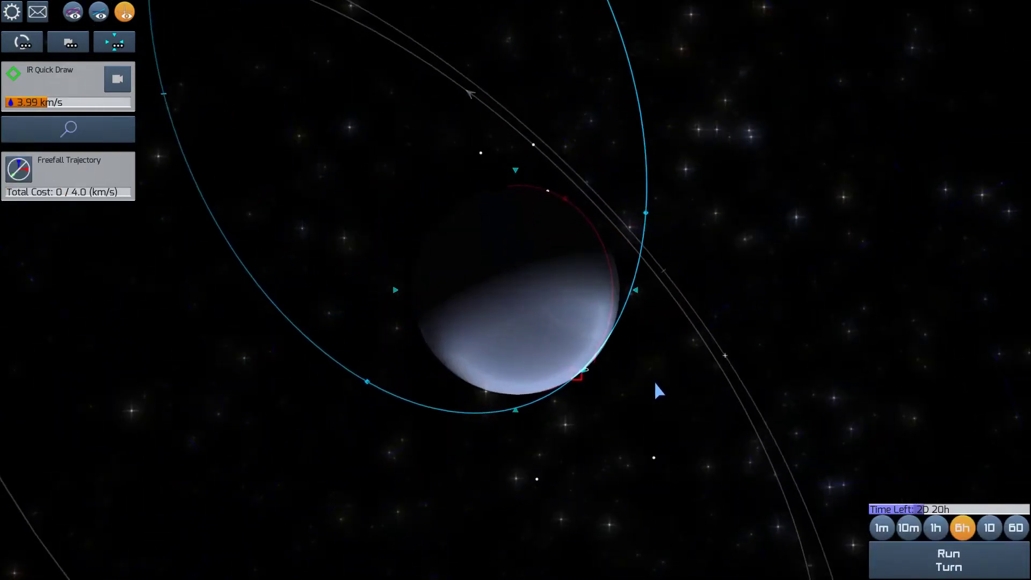
{"action": "scroll", "coordinate": [628, 393], "scroll_direction": "up", "scroll_amount": 2}
Replan a freefall trajectory with a resized periapsis burn for IR Quick Draw
{"action": "mouse_move", "coordinate": [687, 415]}
{"action": "left_mouse_down"}
{"action": "mouse_move", "coordinate": [649, 386]}
{"action": "mouse_move", "coordinate": [746, 412]}
{"action": "mouse_move", "coordinate": [724, 410]}
{"action": "left_mouse_up"}
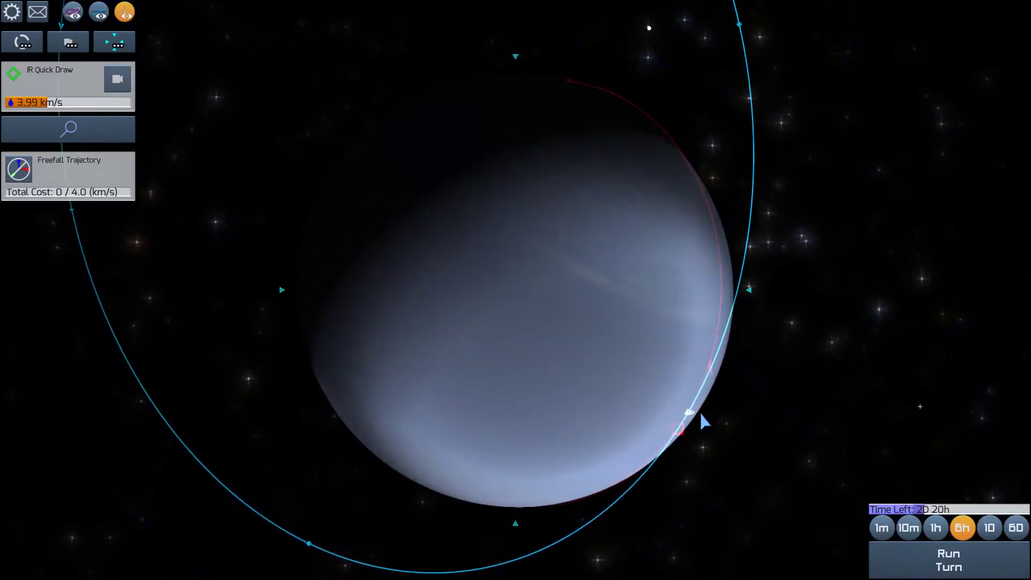
{"action": "mouse_move", "coordinate": [707, 372]}
{"action": "left_mouse_down"}
{"action": "mouse_move", "coordinate": [644, 362]}
{"action": "mouse_move", "coordinate": [632, 340]}
{"action": "mouse_move", "coordinate": [708, 238]}
{"action": "mouse_move", "coordinate": [704, 338]}
{"action": "mouse_move", "coordinate": [768, 326]}
{"action": "left_mouse_up"}
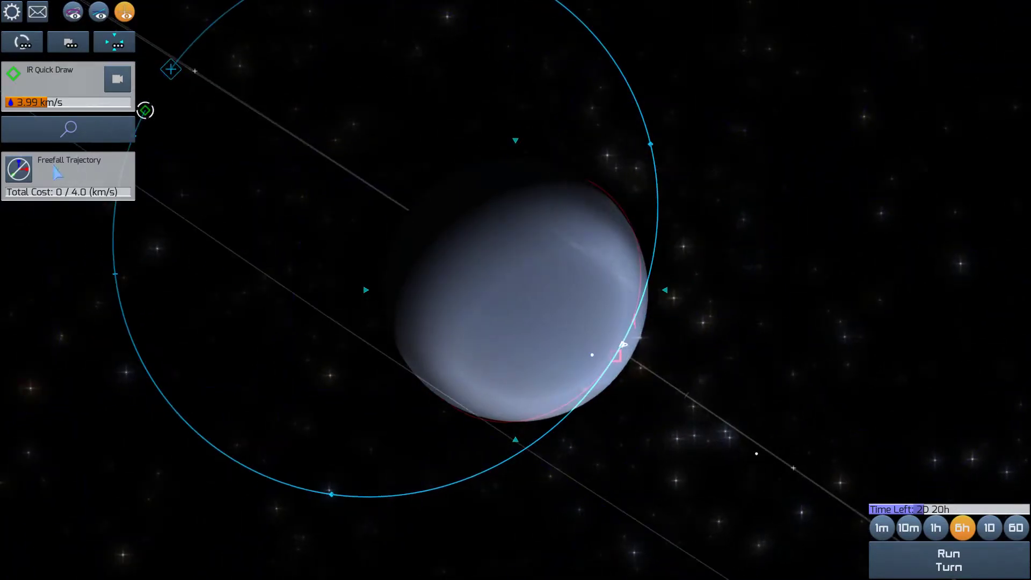
{"action": "left_click", "coordinate": [30, 174]}
{"action": "left_click", "coordinate": [19, 169]}
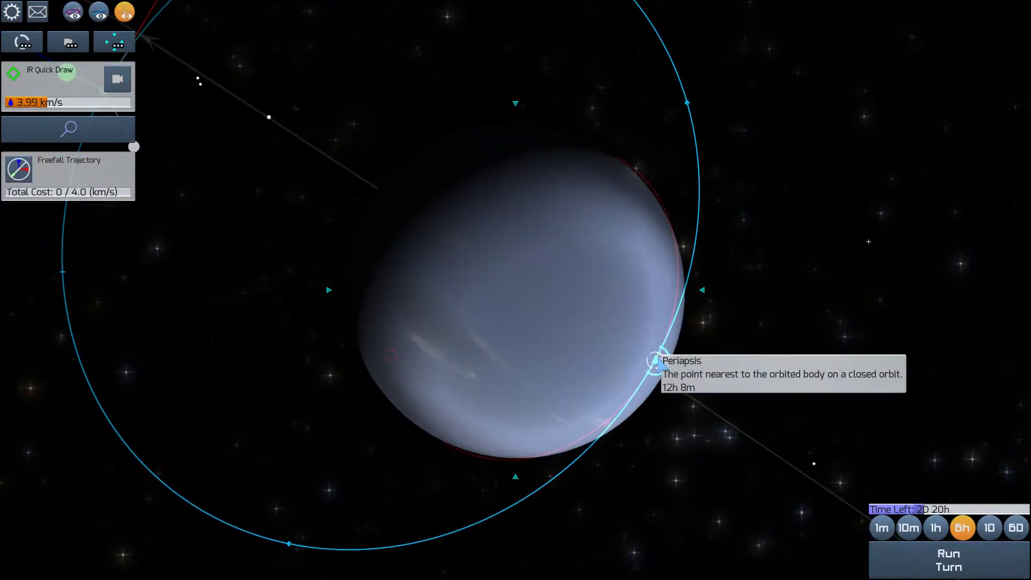
{"action": "left_click", "coordinate": [656, 364]}
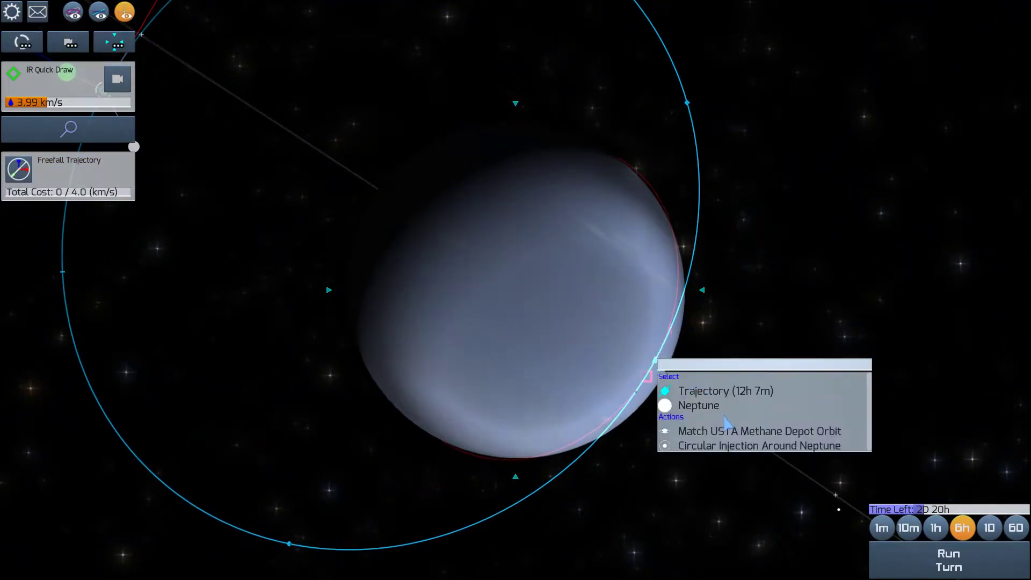
{"action": "left_click", "coordinate": [715, 393]}
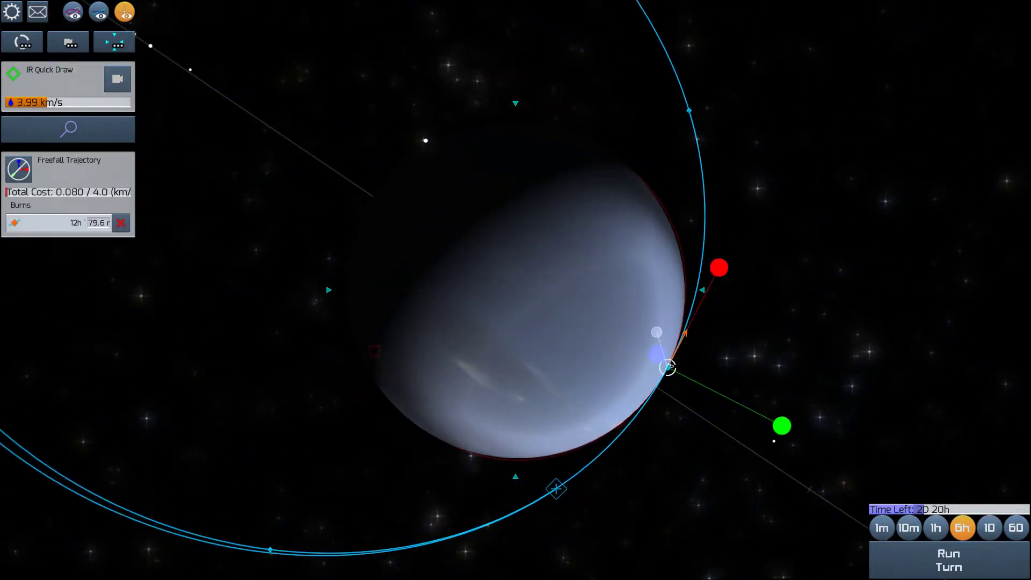
{"action": "left_click_drag", "start_coordinate": [733, 240], "coordinate": [607, 484]}
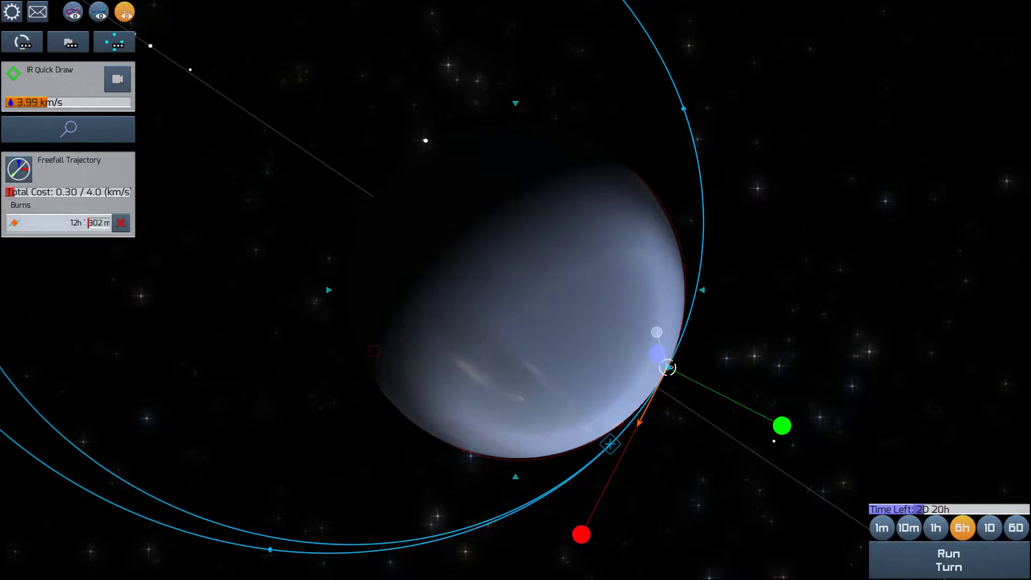
{"action": "left_click_drag", "start_coordinate": [607, 447], "coordinate": [668, 370]}
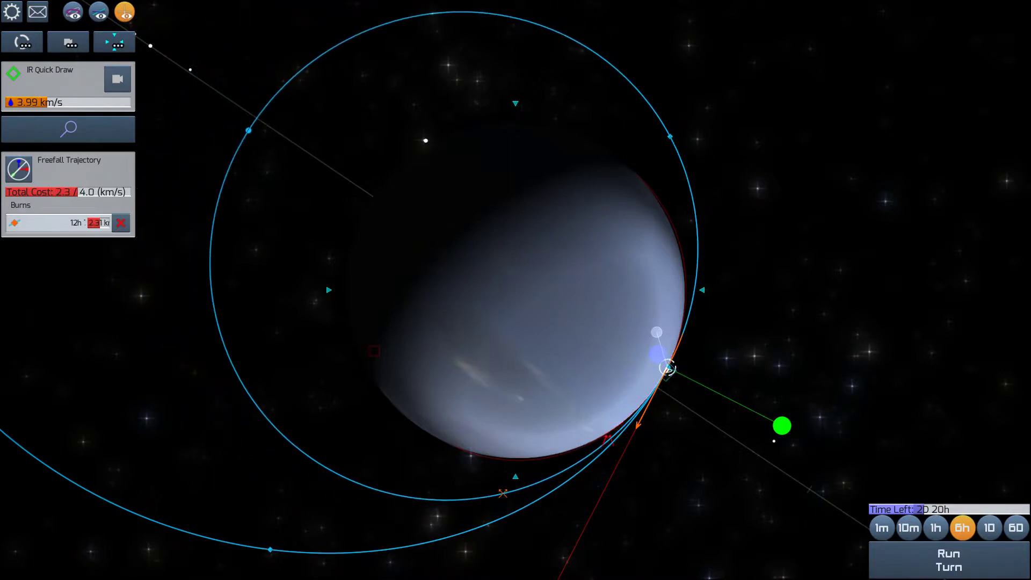
{"action": "mouse_move", "coordinate": [689, 397]}
{"action": "left_mouse_down"}
{"action": "mouse_move", "coordinate": [798, 300]}
{"action": "mouse_move", "coordinate": [744, 388]}
{"action": "left_mouse_up"}
{"action": "scroll", "coordinate": [776, 350], "scroll_direction": "down", "scroll_amount": 3}
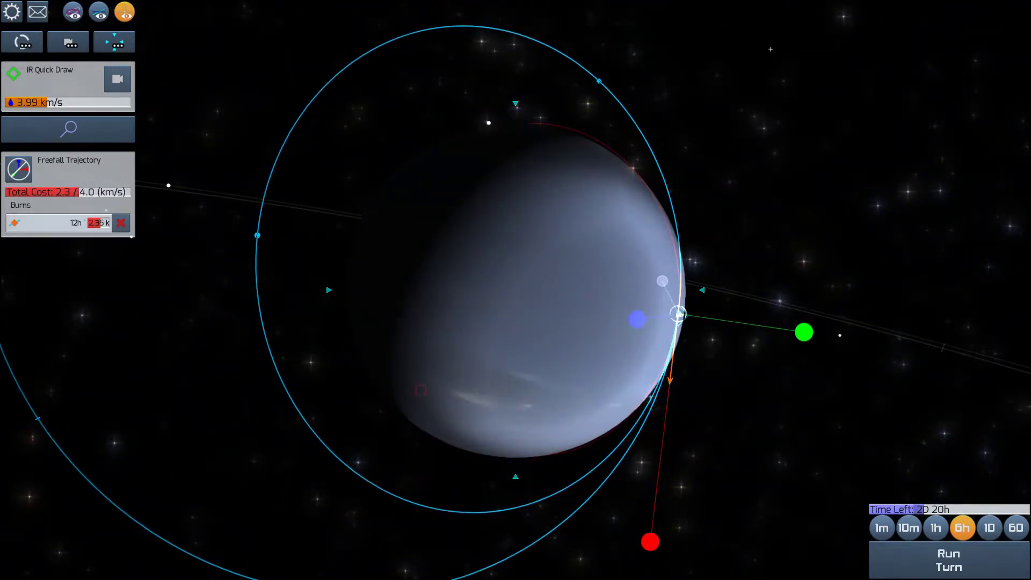
{"action": "left_click_drag", "start_coordinate": [667, 379], "coordinate": [655, 448]}
{"action": "mouse_move", "coordinate": [644, 577]}
{"action": "left_mouse_down"}
{"action": "mouse_move", "coordinate": [672, 364]}
{"action": "mouse_move", "coordinate": [666, 409]}
{"action": "left_mouse_up"}
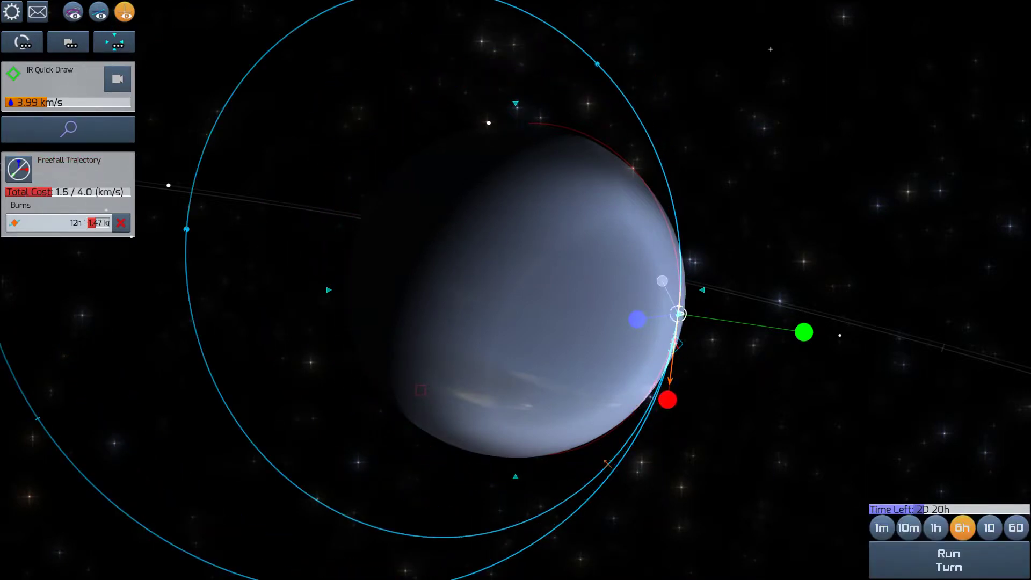
{"action": "left_click_drag", "start_coordinate": [771, 460], "coordinate": [749, 472]}
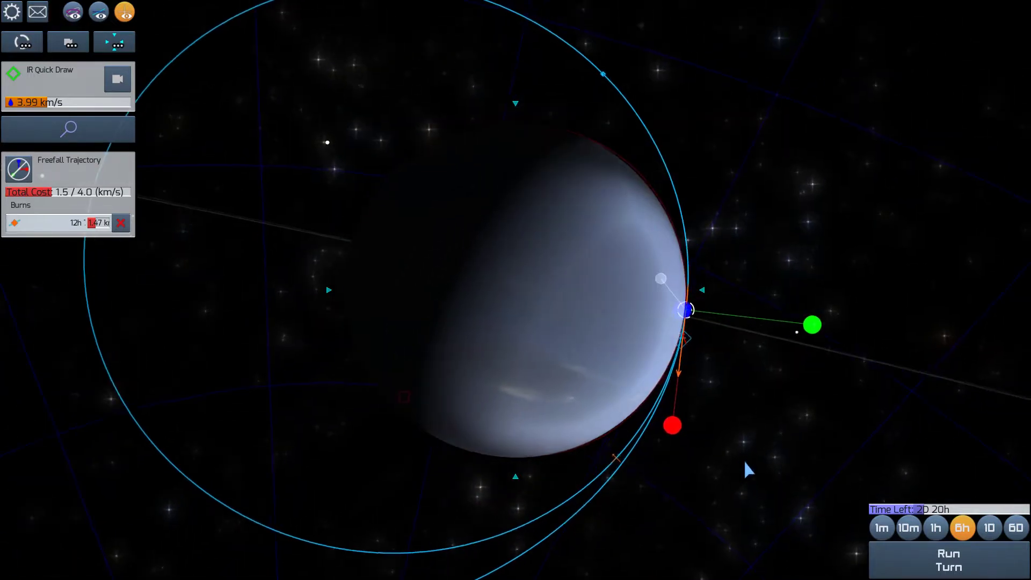
Run turns until the 1.47 km/s burn fires, then run a one-hour turn
{"action": "left_click", "coordinate": [944, 560]}
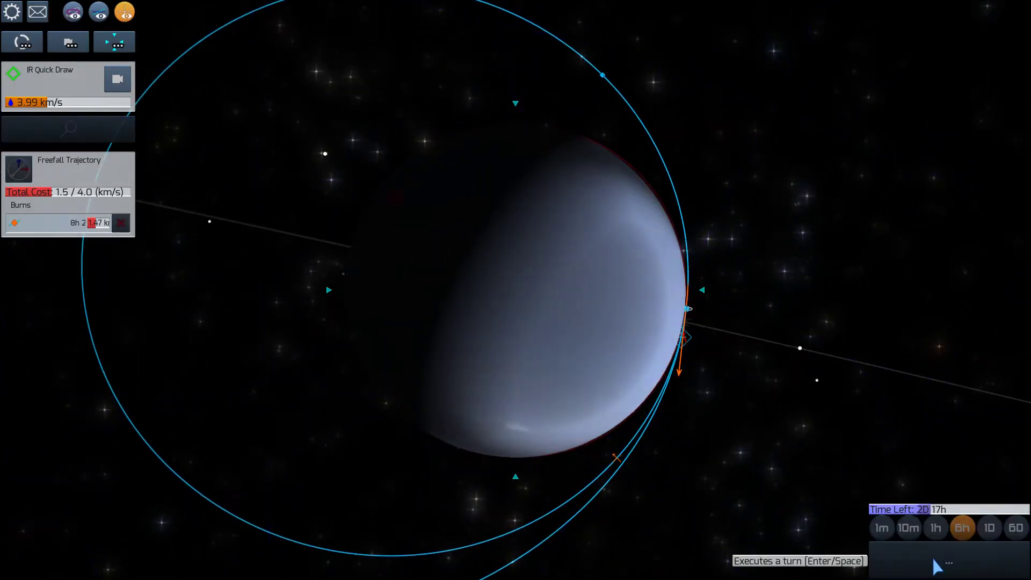
{"action": "scroll", "coordinate": [758, 399], "scroll_direction": "up", "scroll_amount": 2}
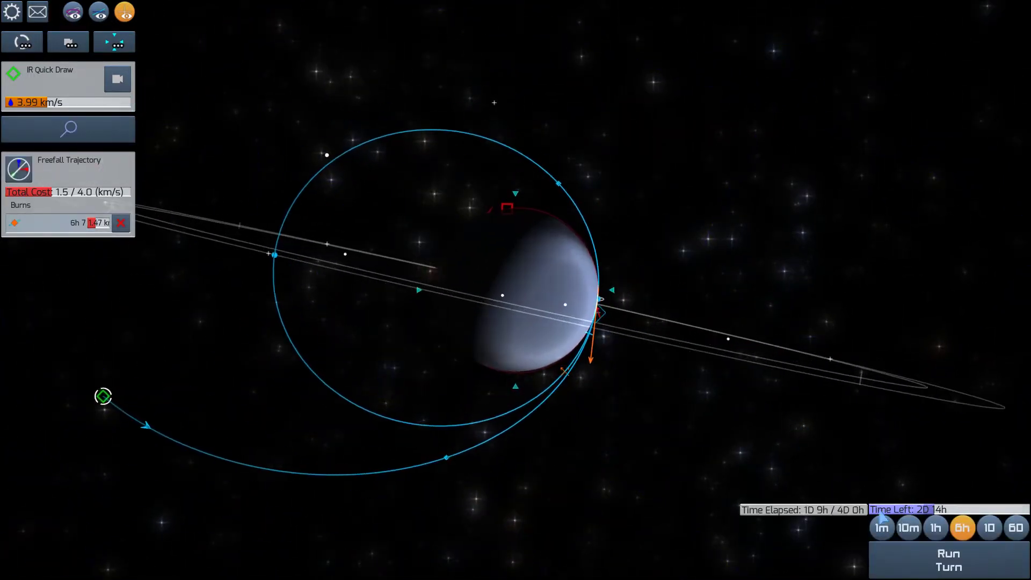
{"action": "left_click", "coordinate": [924, 567]}
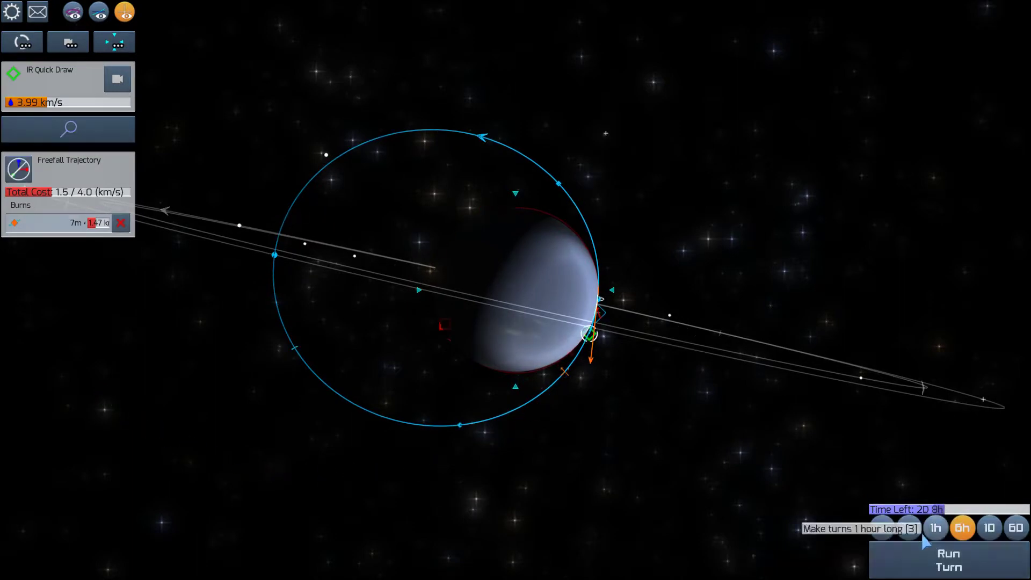
{"action": "left_click", "coordinate": [935, 528]}
{"action": "left_click", "coordinate": [938, 564]}
{"action": "scroll", "coordinate": [704, 348], "scroll_direction": "up", "scroll_amount": 3}
{"action": "scroll", "coordinate": [782, 326], "scroll_direction": "up", "scroll_amount": 2}
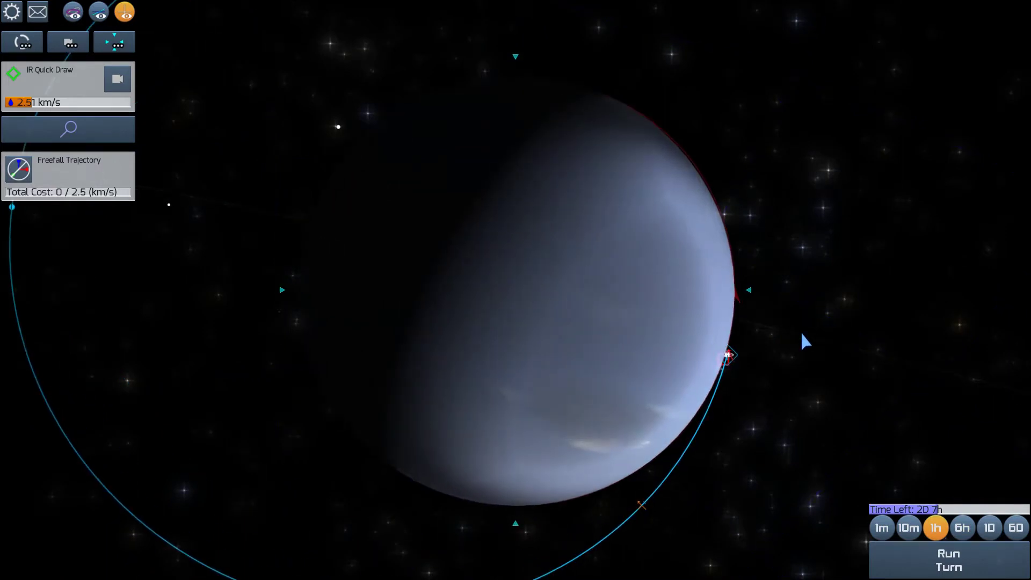
{"action": "mouse_move", "coordinate": [727, 284]}
{"action": "left_mouse_down"}
{"action": "mouse_move", "coordinate": [856, 307]}
{"action": "mouse_move", "coordinate": [770, 296]}
{"action": "left_mouse_up"}
{"action": "scroll", "coordinate": [800, 306], "scroll_direction": "up", "scroll_amount": 2}
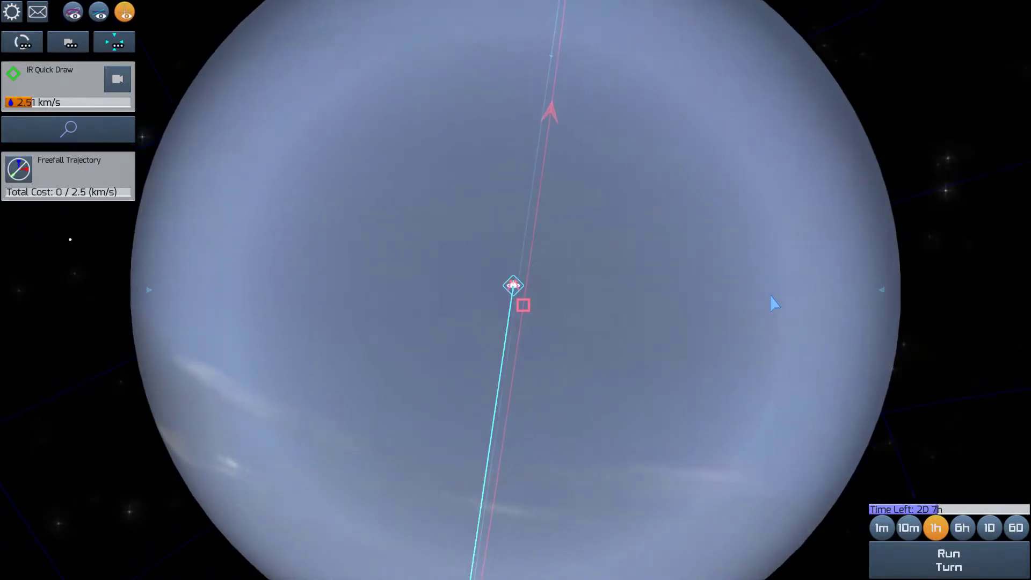
{"action": "mouse_move", "coordinate": [631, 296]}
{"action": "left_mouse_down"}
{"action": "mouse_move", "coordinate": [636, 285]}
{"action": "mouse_move", "coordinate": [614, 284]}
{"action": "left_mouse_up"}
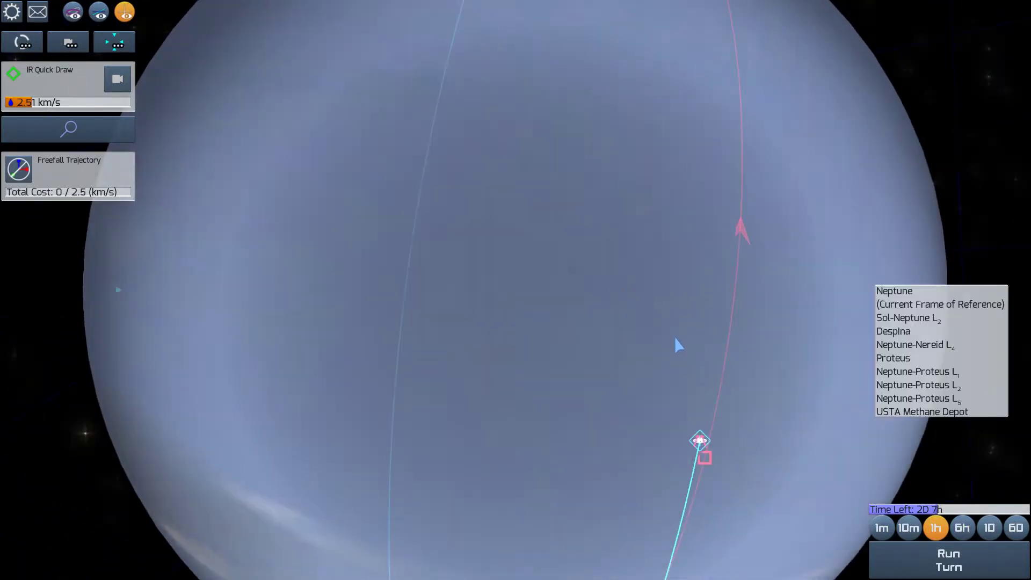
{"action": "scroll", "coordinate": [679, 345], "scroll_direction": "down", "scroll_amount": 2}
{"action": "left_click", "coordinate": [637, 385]}
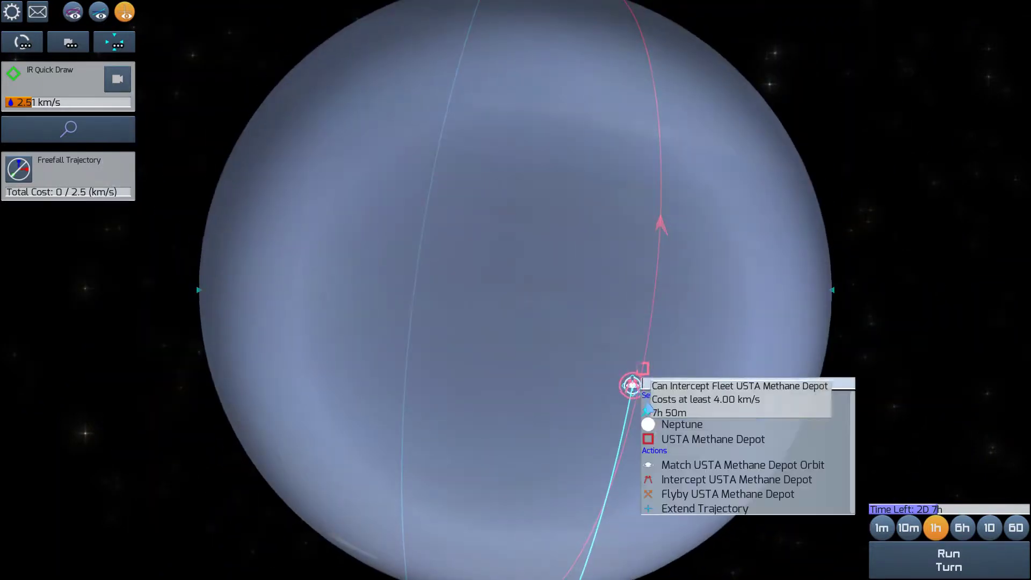
{"action": "left_click", "coordinate": [692, 493]}
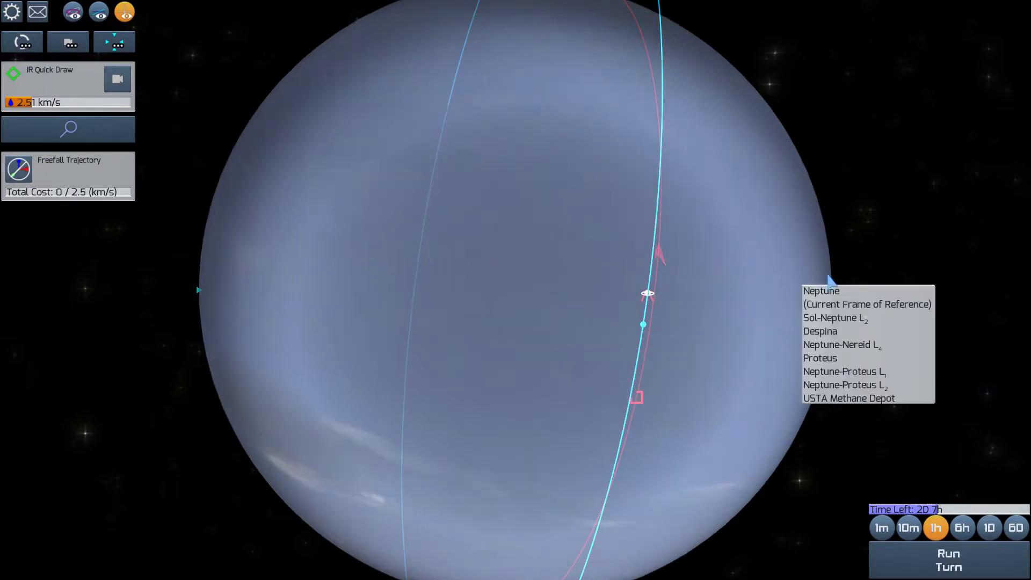
{"action": "left_click", "coordinate": [647, 293]}
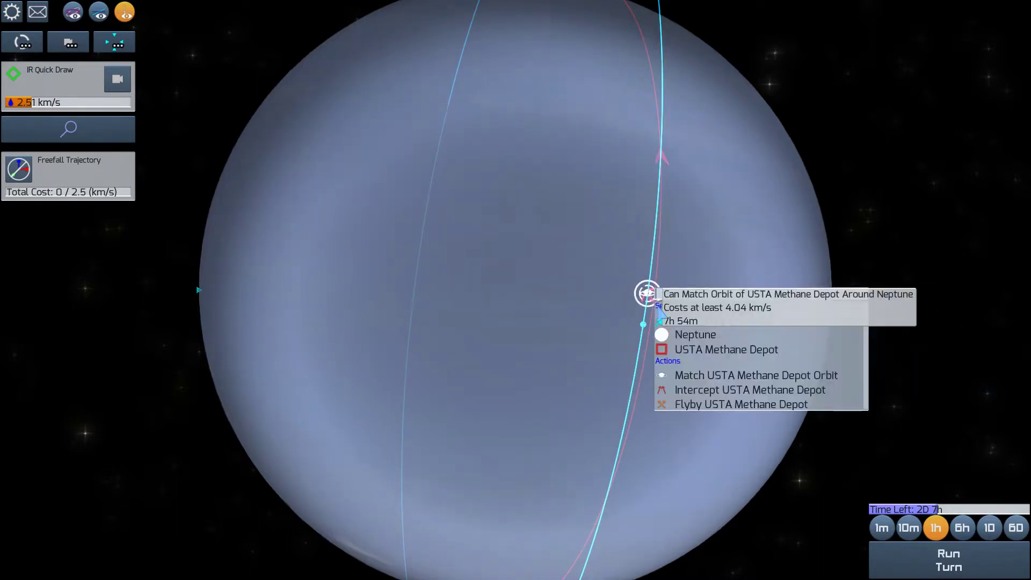
{"action": "left_click", "coordinate": [704, 391]}
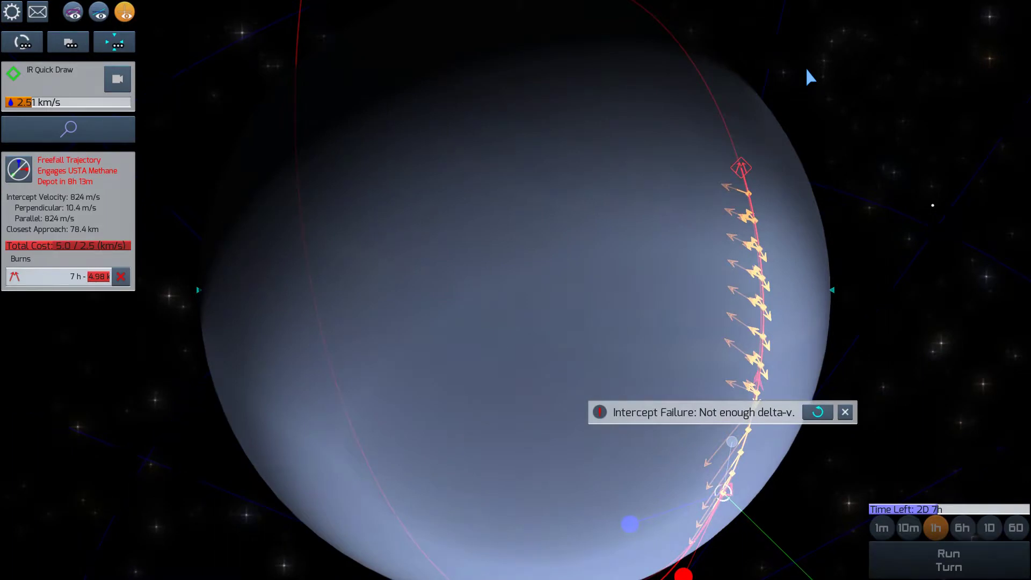
{"action": "left_click", "coordinate": [845, 412]}
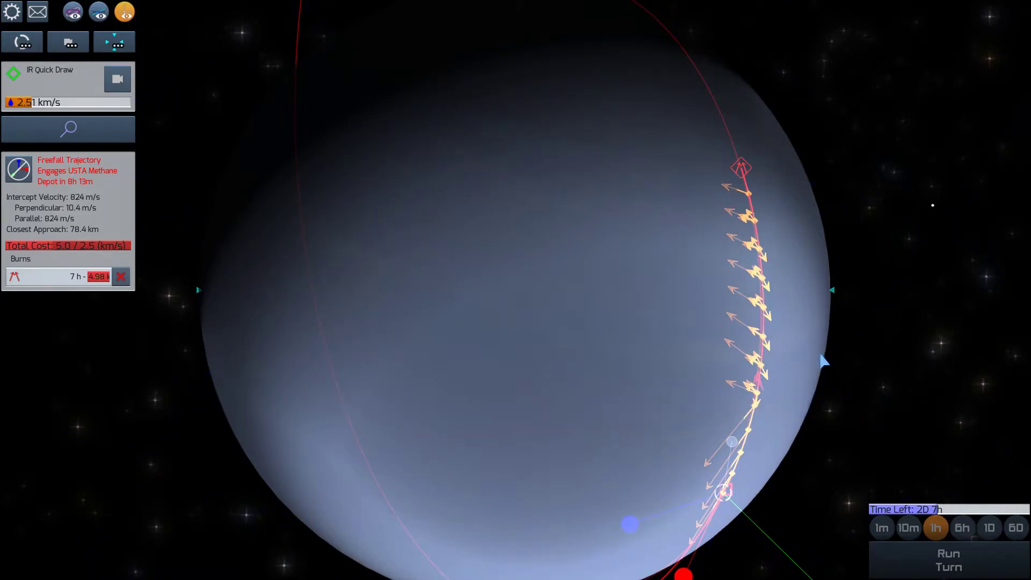
{"action": "left_click", "coordinate": [121, 277]}
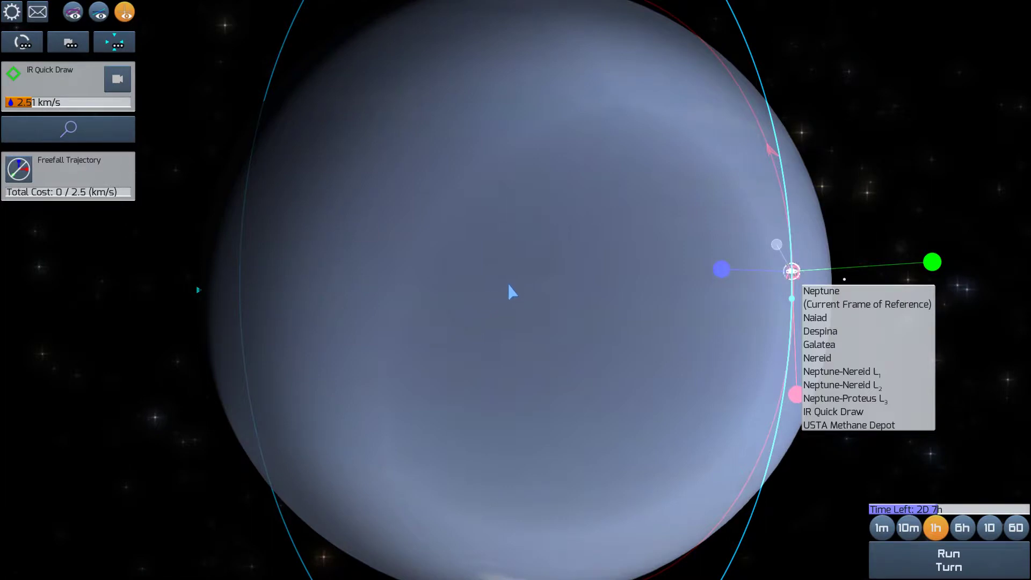
Use the USTA Methane Depot as reference frame and add an out-of-plane test burn
{"action": "left_click", "coordinate": [118, 41]}
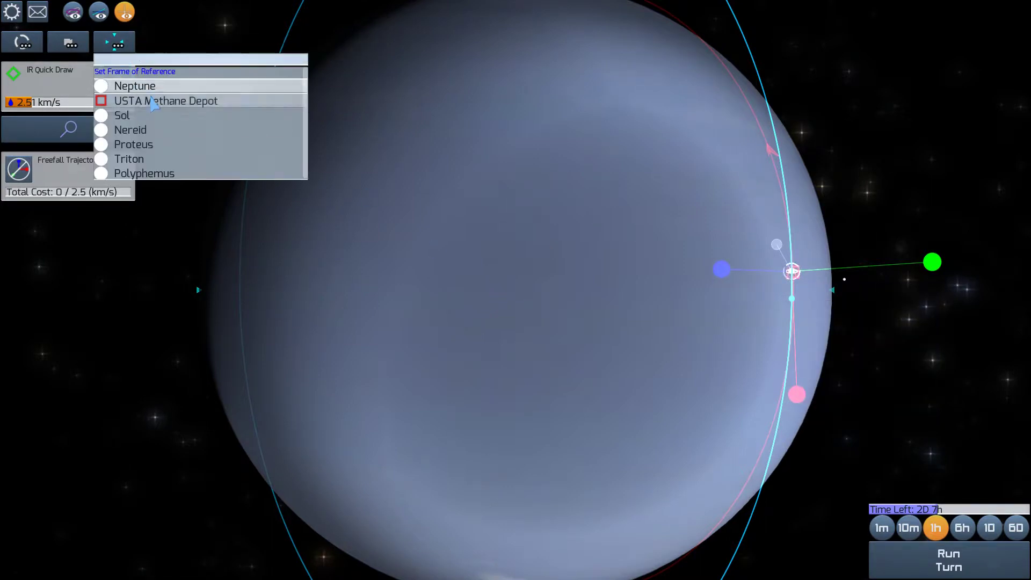
{"action": "left_click", "coordinate": [153, 102]}
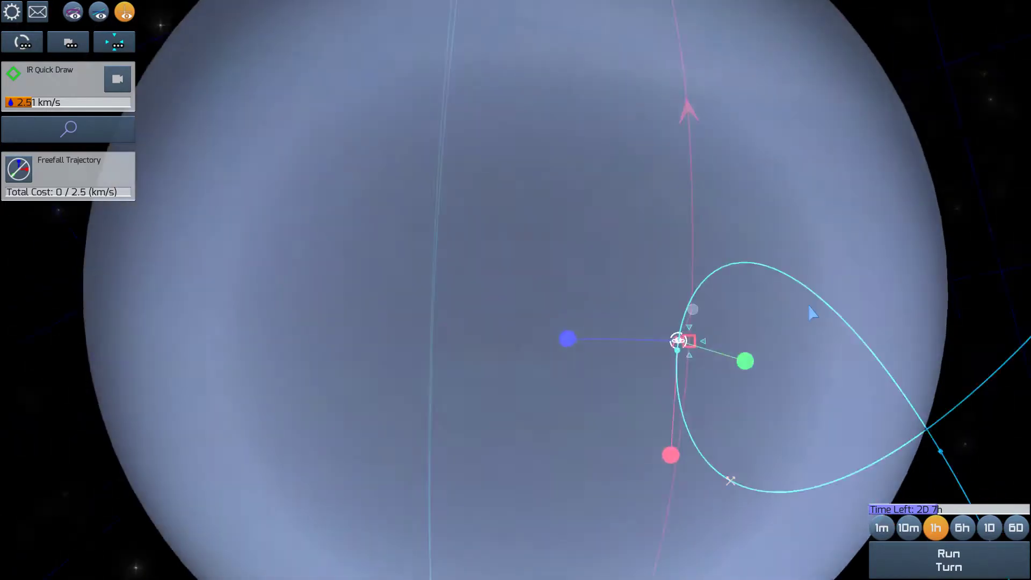
{"action": "left_click_drag", "start_coordinate": [683, 208], "coordinate": [821, 305]}
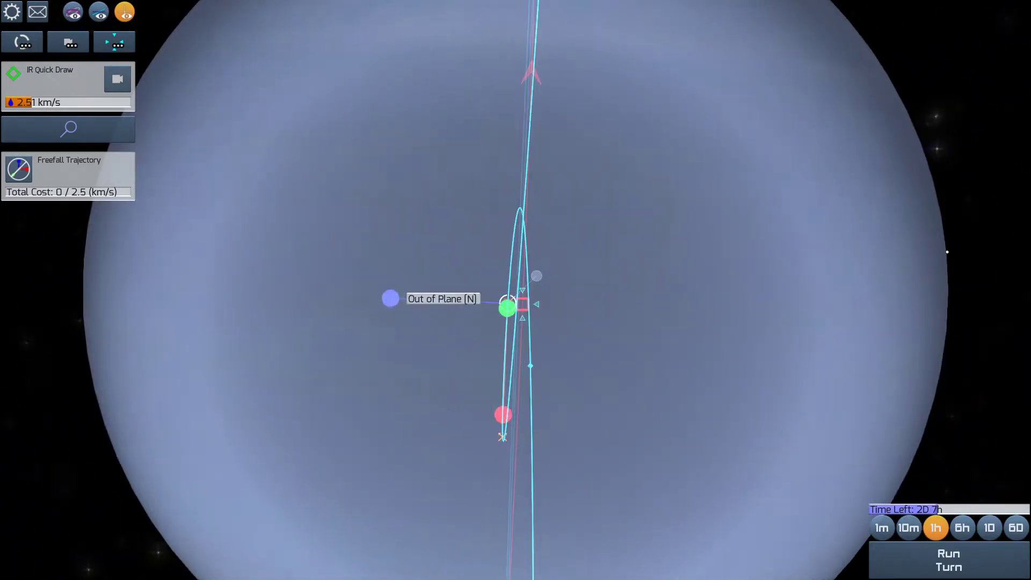
{"action": "left_click", "coordinate": [395, 299]}
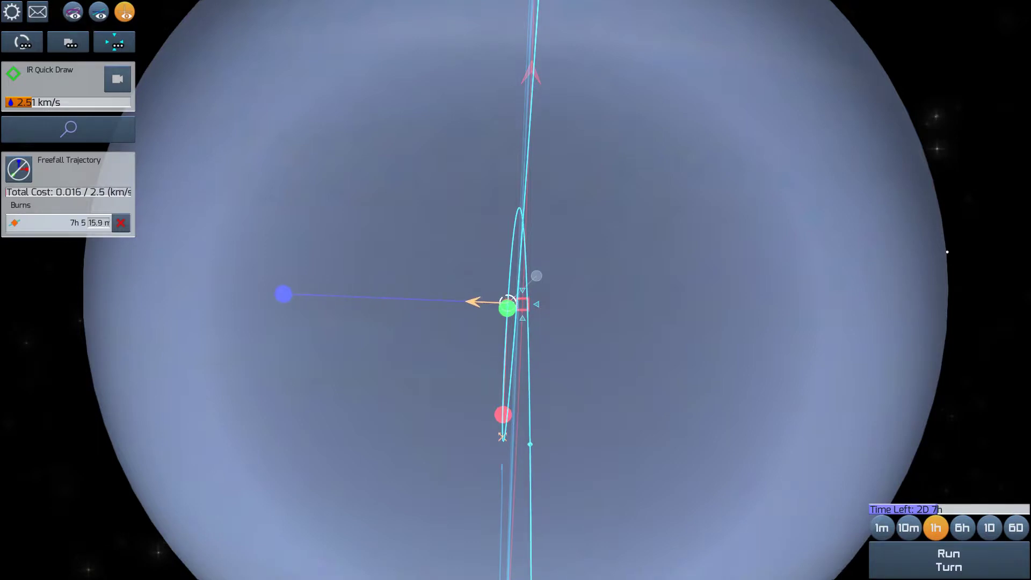
{"action": "left_click_drag", "start_coordinate": [765, 274], "coordinate": [825, 274]}
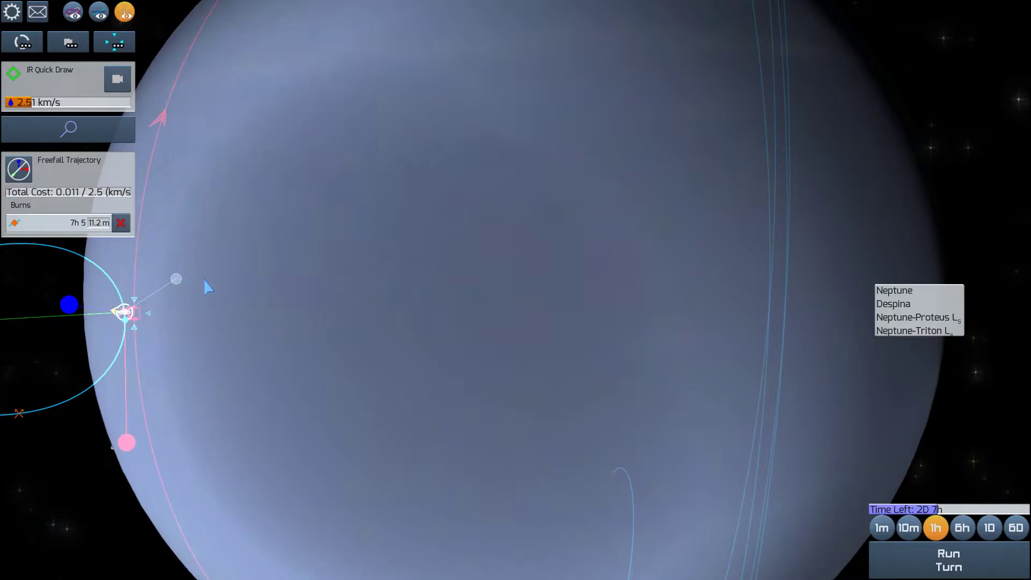
Centre the camera on IR Quick Draw, then clear the test burn and restart the plan
{"action": "left_click", "coordinate": [70, 41]}
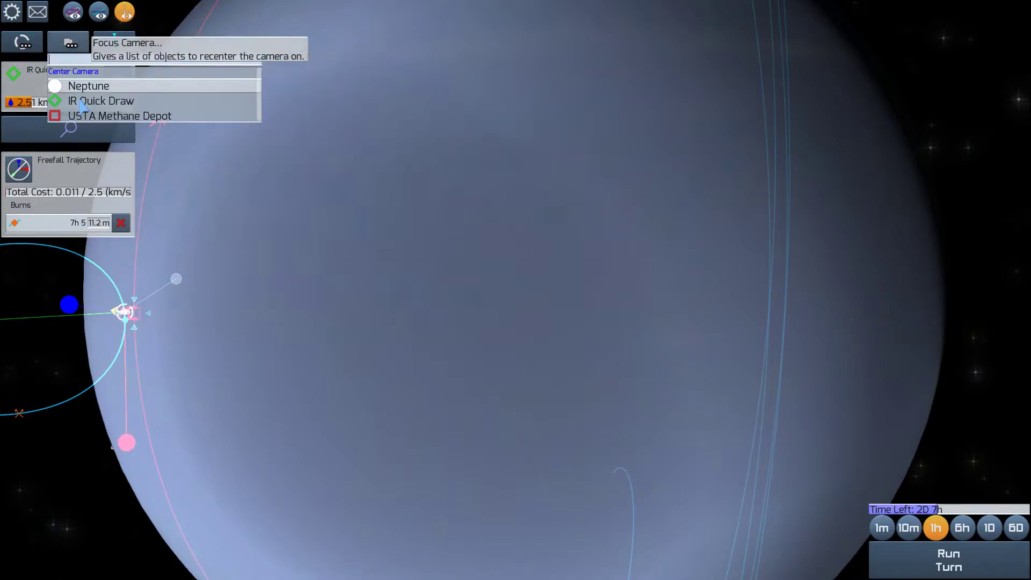
{"action": "left_click", "coordinate": [97, 100]}
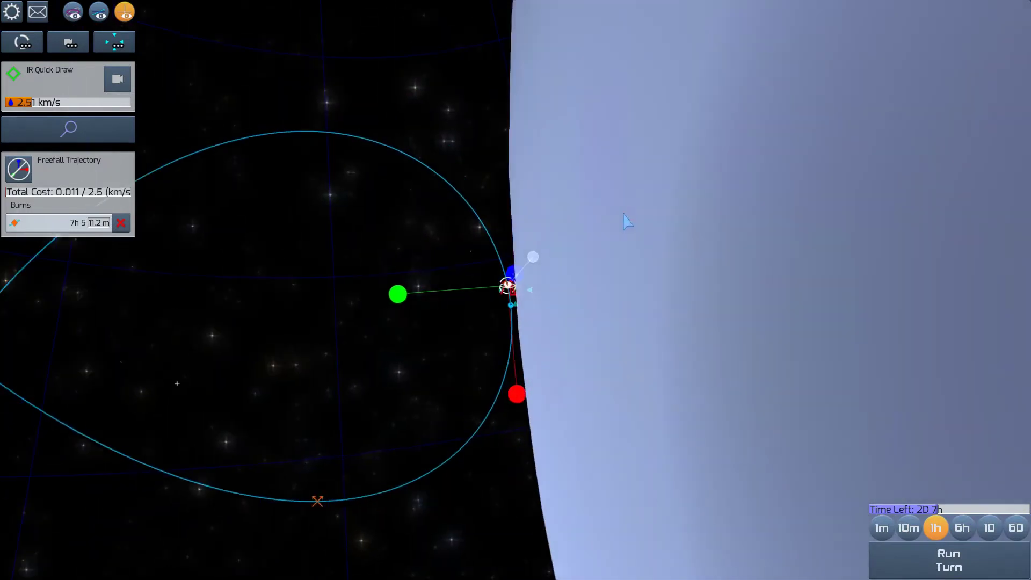
{"action": "mouse_move", "coordinate": [627, 222]}
{"action": "left_mouse_down"}
{"action": "mouse_move", "coordinate": [483, 234]}
{"action": "mouse_move", "coordinate": [440, 379]}
{"action": "left_mouse_up"}
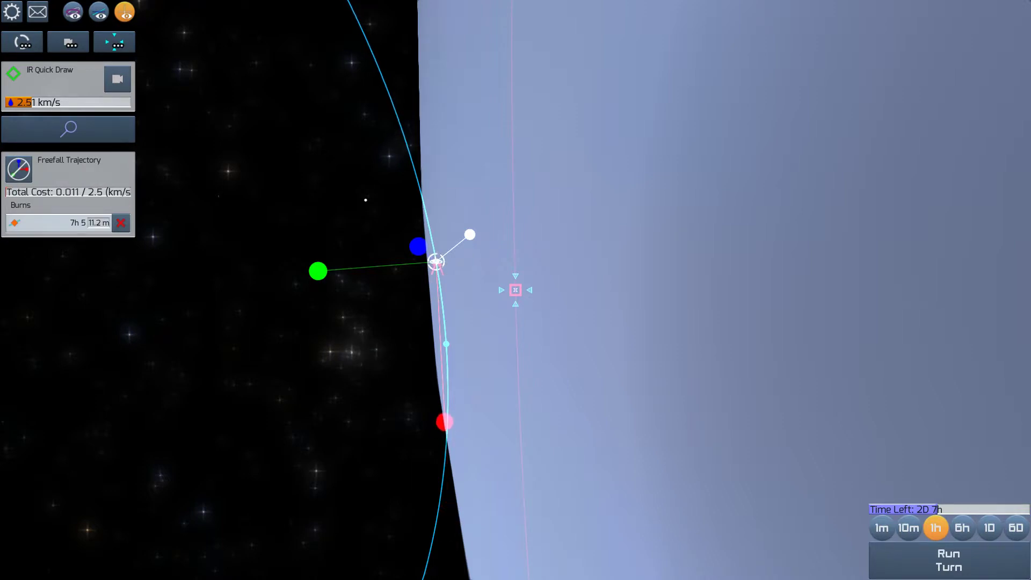
{"action": "mouse_move", "coordinate": [516, 364]}
{"action": "left_mouse_down"}
{"action": "mouse_move", "coordinate": [536, 356]}
{"action": "mouse_move", "coordinate": [382, 284]}
{"action": "left_mouse_up"}
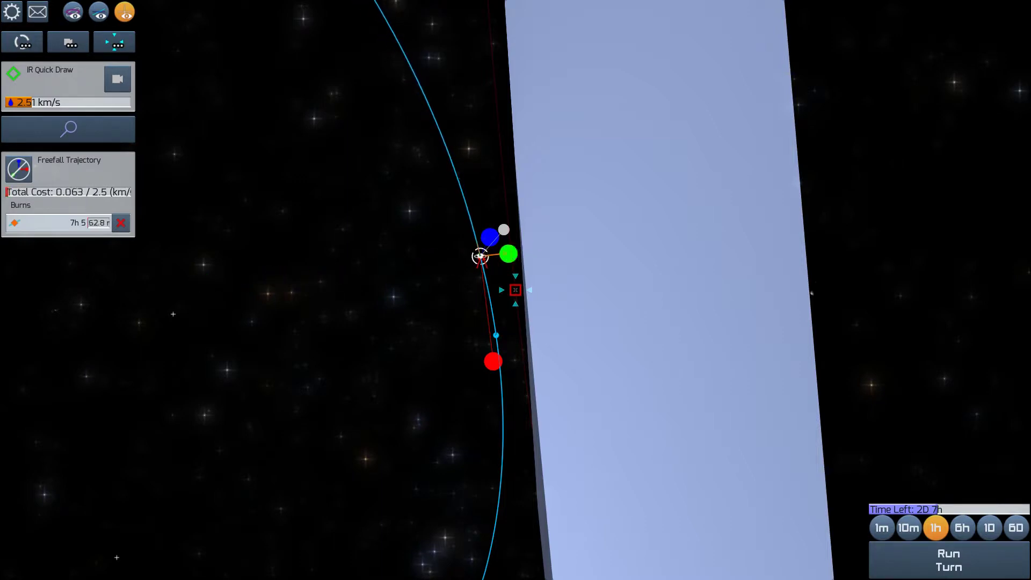
{"action": "left_click", "coordinate": [119, 224]}
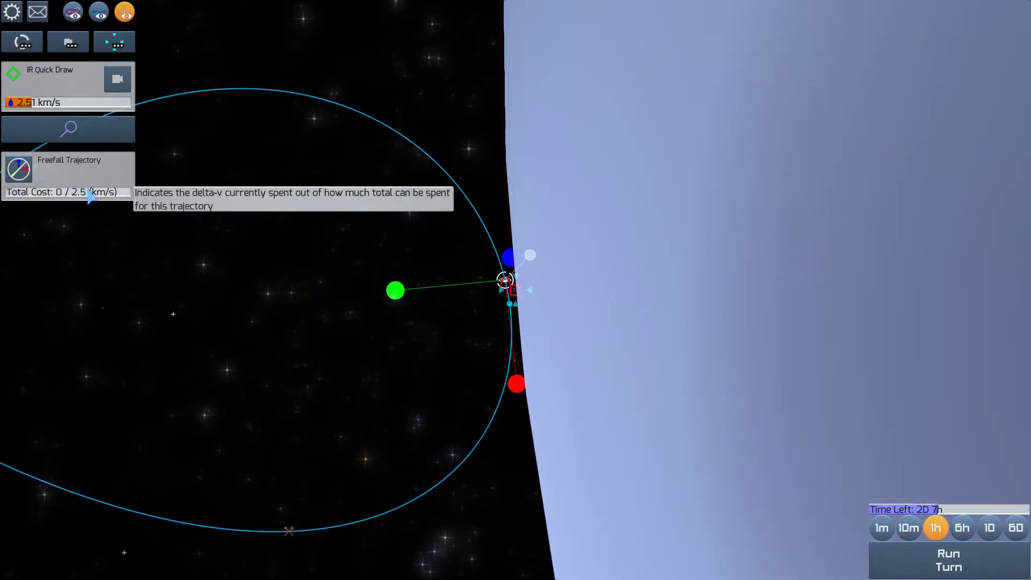
{"action": "left_click", "coordinate": [19, 170]}
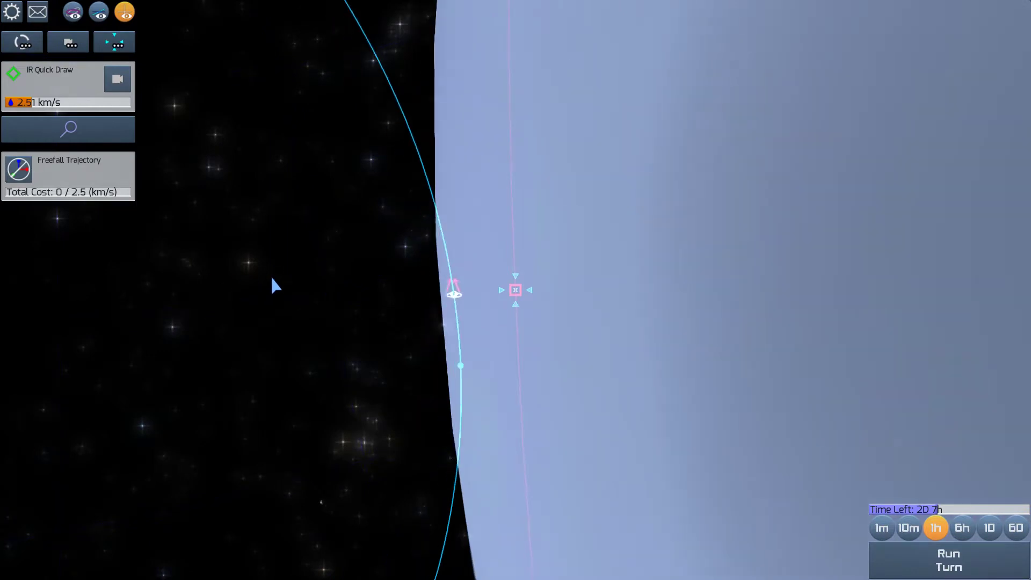
Increase the Quick Draw's immediate burn to about 191 m/s
{"action": "mouse_move", "coordinate": [271, 286]}
{"action": "left_mouse_down"}
{"action": "mouse_move", "coordinate": [19, 280]}
{"action": "mouse_move", "coordinate": [346, 251]}
{"action": "left_mouse_up"}
{"action": "scroll", "coordinate": [352, 239], "scroll_direction": "down", "scroll_amount": 5}
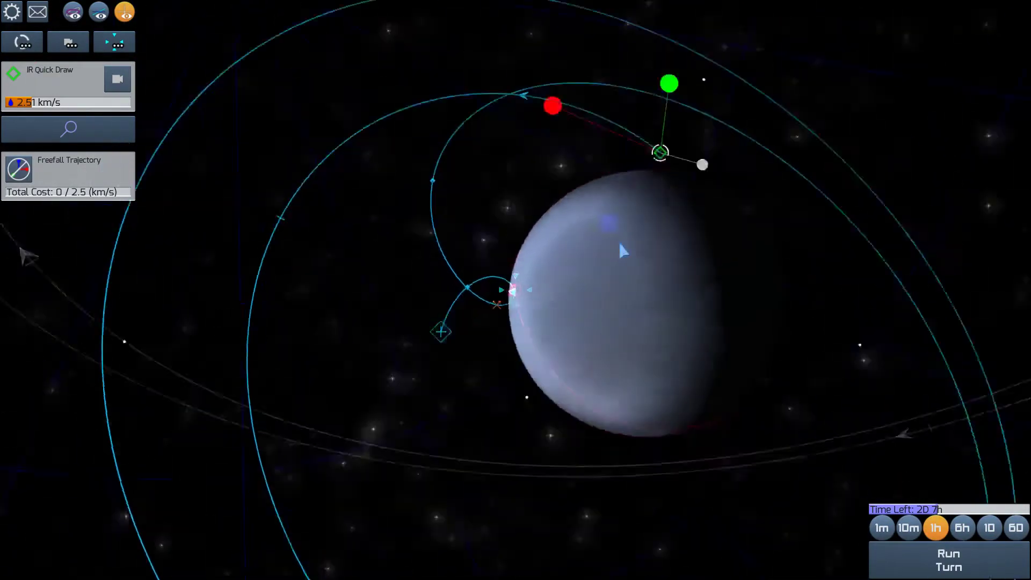
{"action": "scroll", "coordinate": [600, 262], "scroll_direction": "up", "scroll_amount": 5}
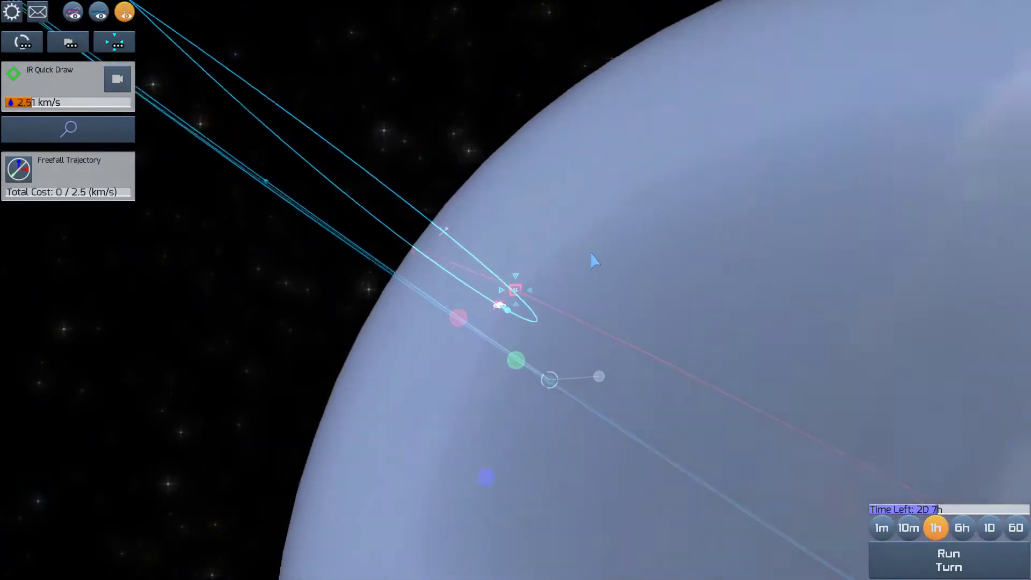
{"action": "mouse_move", "coordinate": [595, 259]}
{"action": "left_mouse_down"}
{"action": "mouse_move", "coordinate": [618, 295]}
{"action": "mouse_move", "coordinate": [747, 345]}
{"action": "left_mouse_up"}
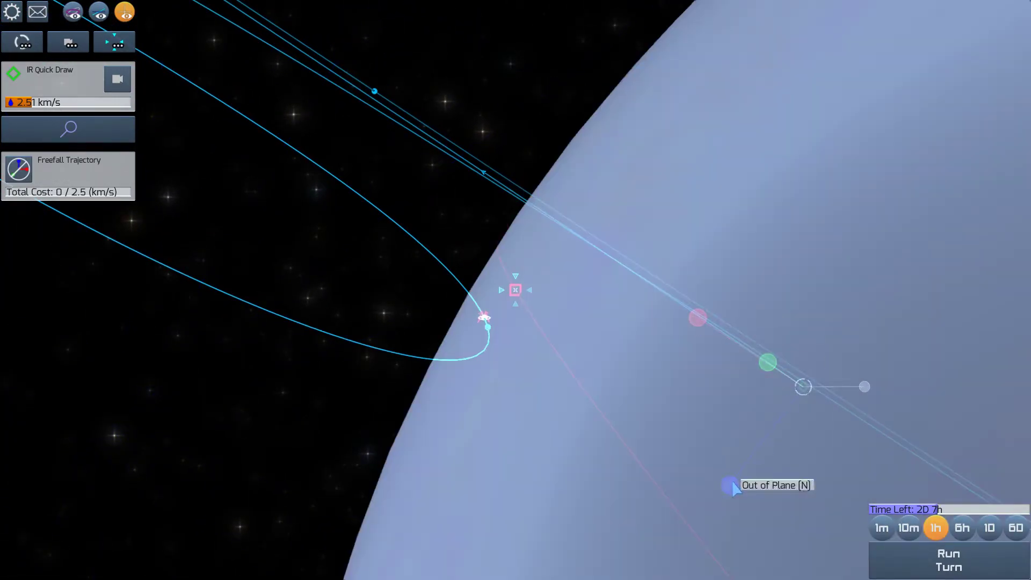
{"action": "key", "text": "v"}
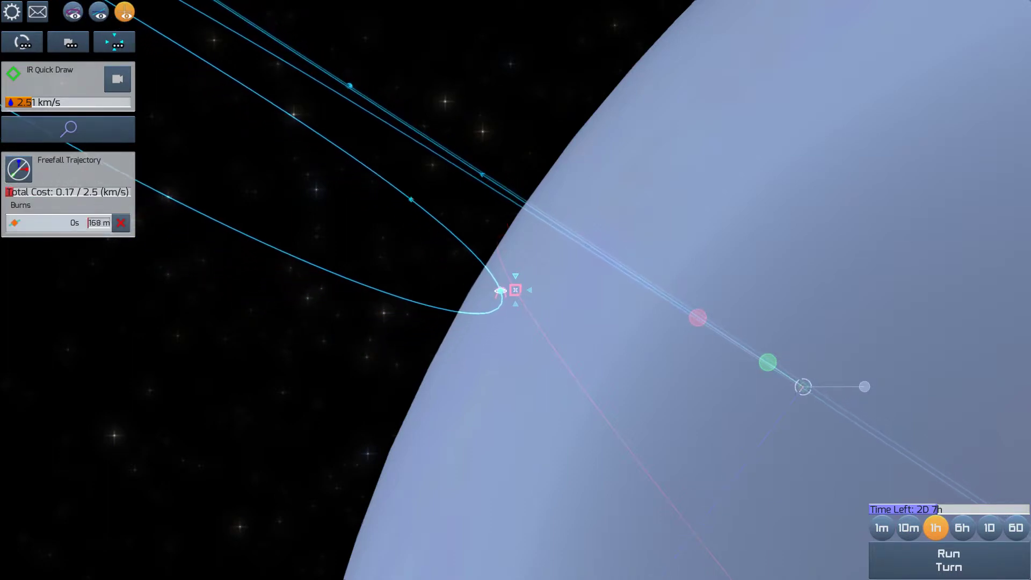
Plan a USTA Methane Depot intercept, then delete the unaffordable intercept burn
{"action": "mouse_move", "coordinate": [734, 483]}
{"action": "left_mouse_down"}
{"action": "mouse_move", "coordinate": [582, 407]}
{"action": "mouse_move", "coordinate": [431, 297]}
{"action": "left_mouse_up"}
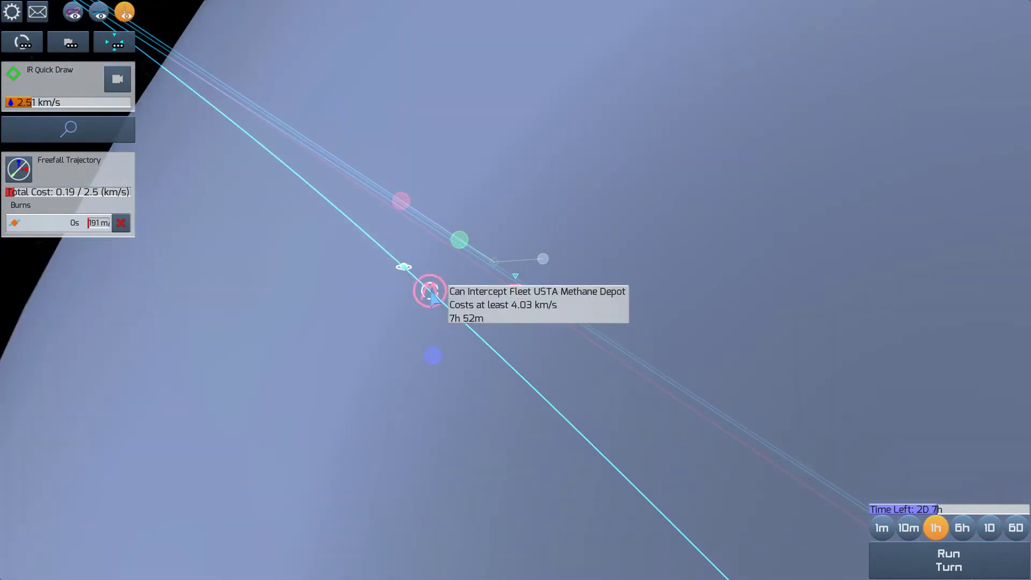
{"action": "left_click", "coordinate": [431, 296]}
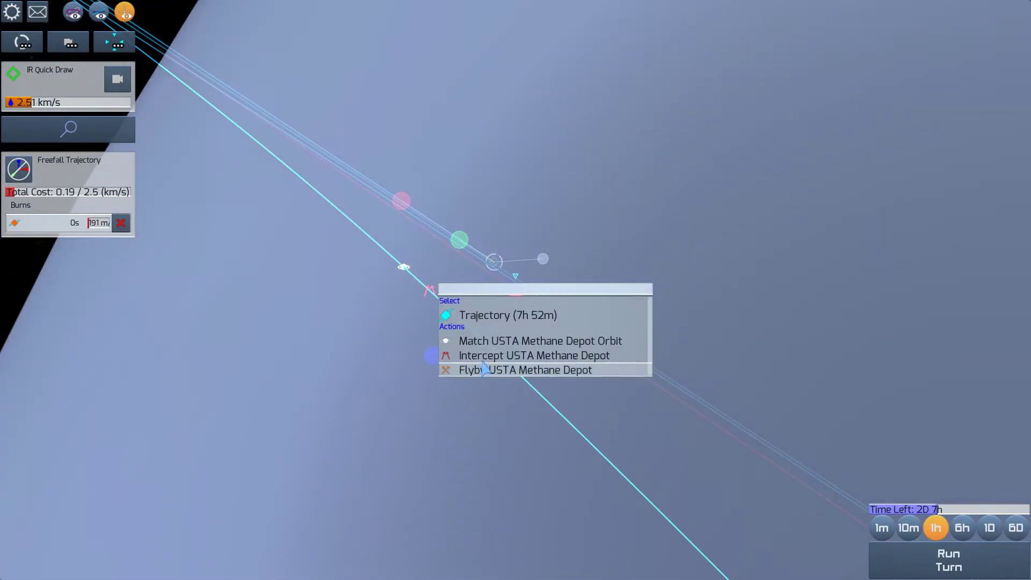
{"action": "left_click", "coordinate": [478, 358]}
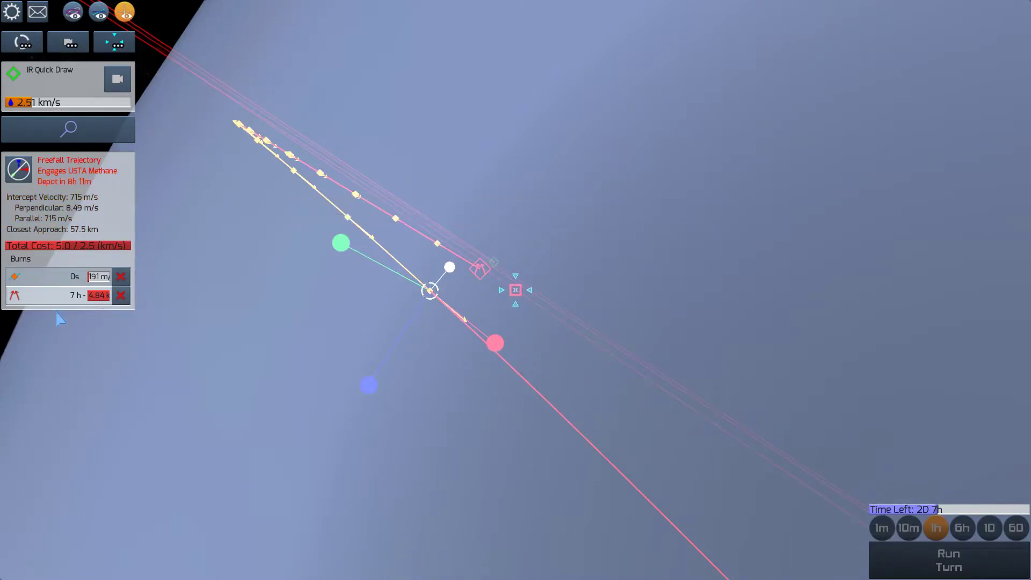
{"action": "left_click", "coordinate": [121, 297]}
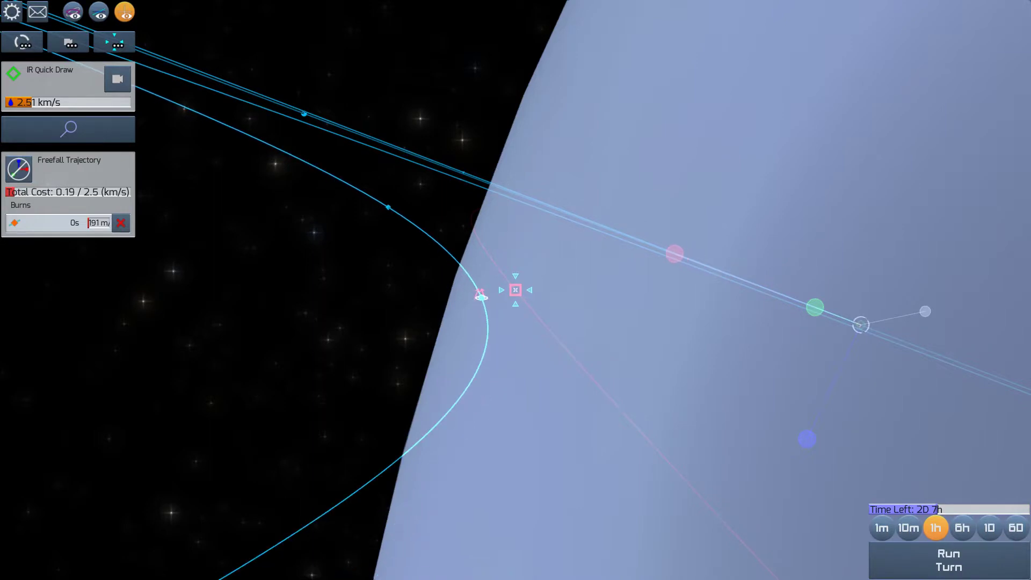
{"action": "left_click_drag", "start_coordinate": [562, 331], "coordinate": [584, 329]}
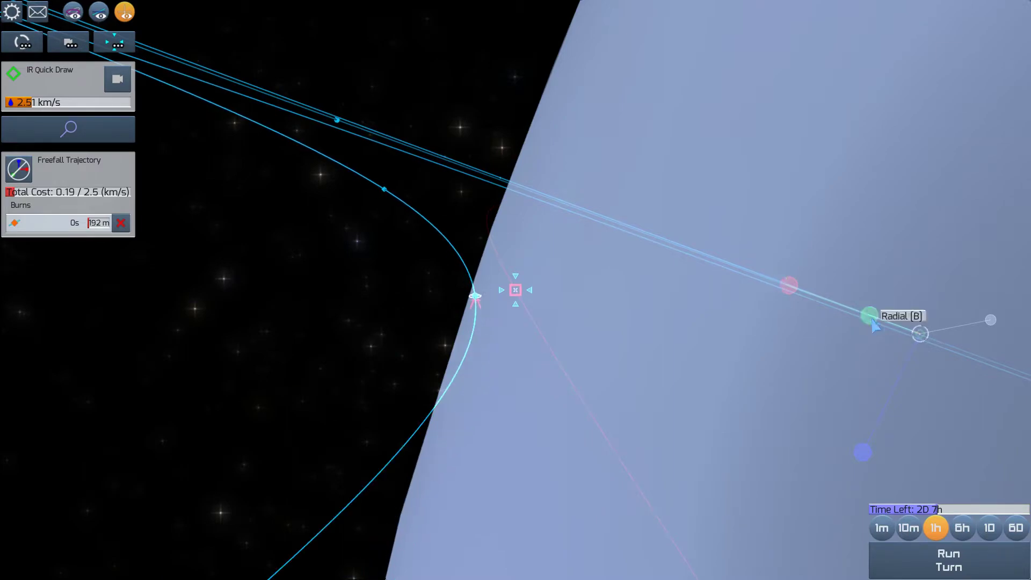
{"action": "mouse_move", "coordinate": [626, 355]}
{"action": "left_mouse_down"}
{"action": "mouse_move", "coordinate": [559, 363]}
{"action": "mouse_move", "coordinate": [528, 379]}
{"action": "mouse_move", "coordinate": [511, 408]}
{"action": "mouse_move", "coordinate": [561, 340]}
{"action": "mouse_move", "coordinate": [430, 276]}
{"action": "left_mouse_up"}
{"action": "left_click", "coordinate": [395, 345]}
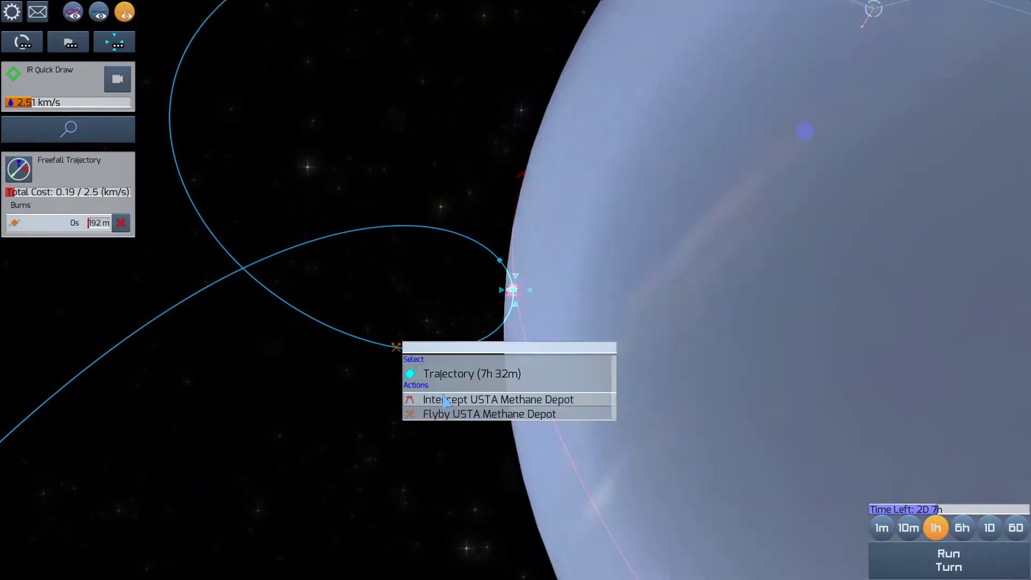
{"action": "left_click", "coordinate": [445, 416]}
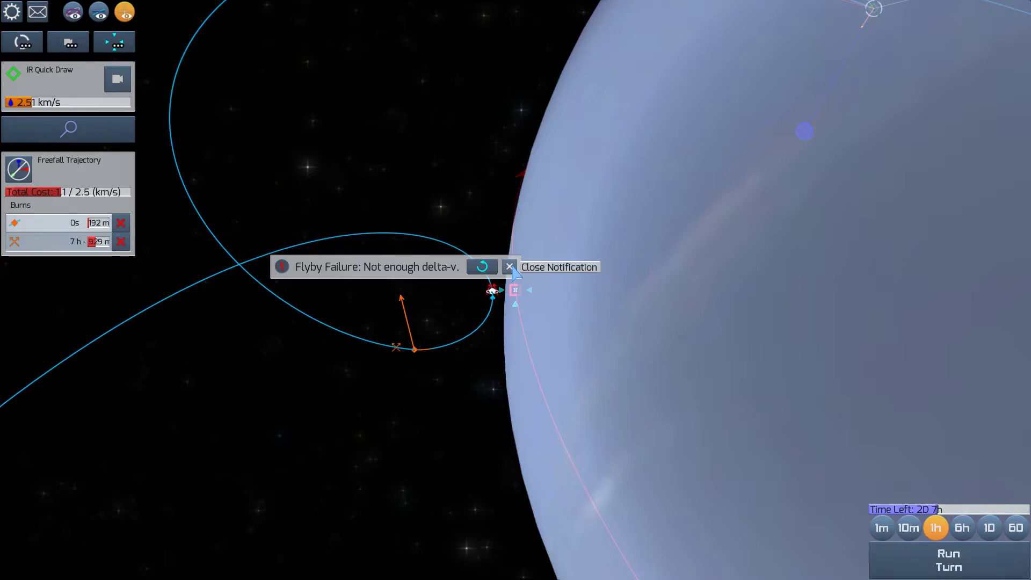
{"action": "left_click", "coordinate": [511, 267]}
{"action": "left_click", "coordinate": [121, 241]}
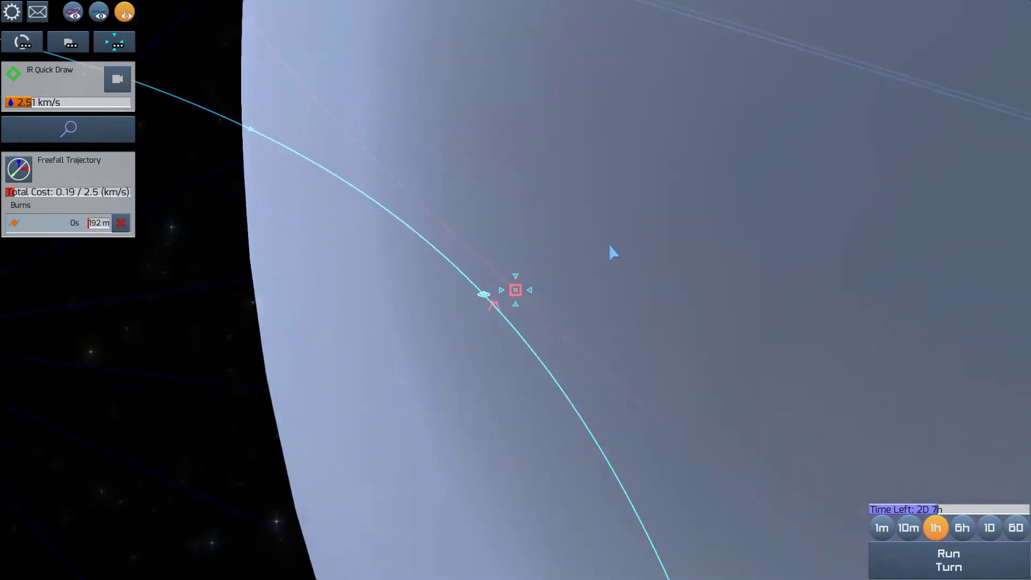
Reshape the Quick Draw's burn with out-of-plane thrust so it reaches the depot
{"action": "left_click_drag", "start_coordinate": [610, 247], "coordinate": [583, 315]}
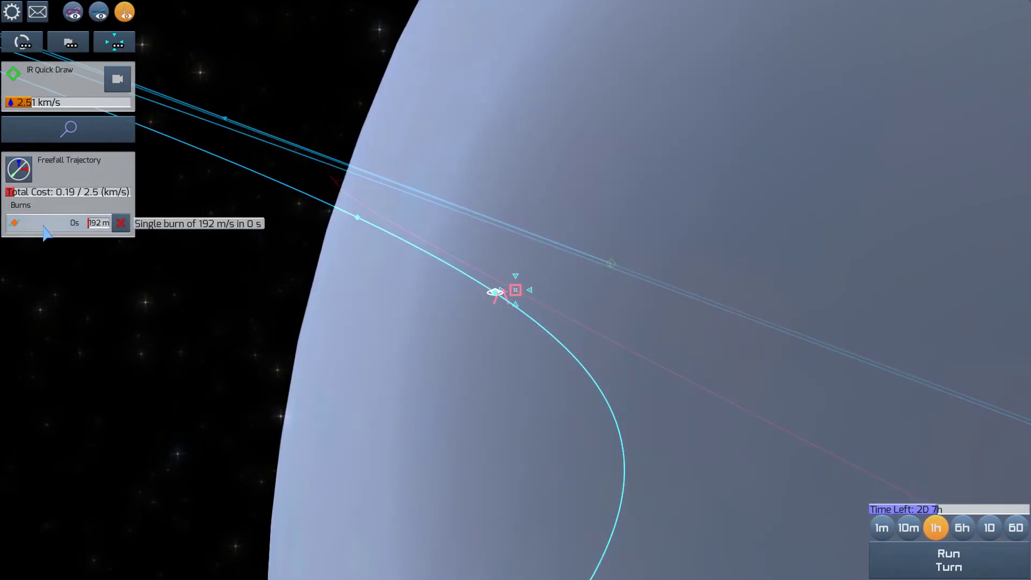
{"action": "left_click", "coordinate": [47, 227]}
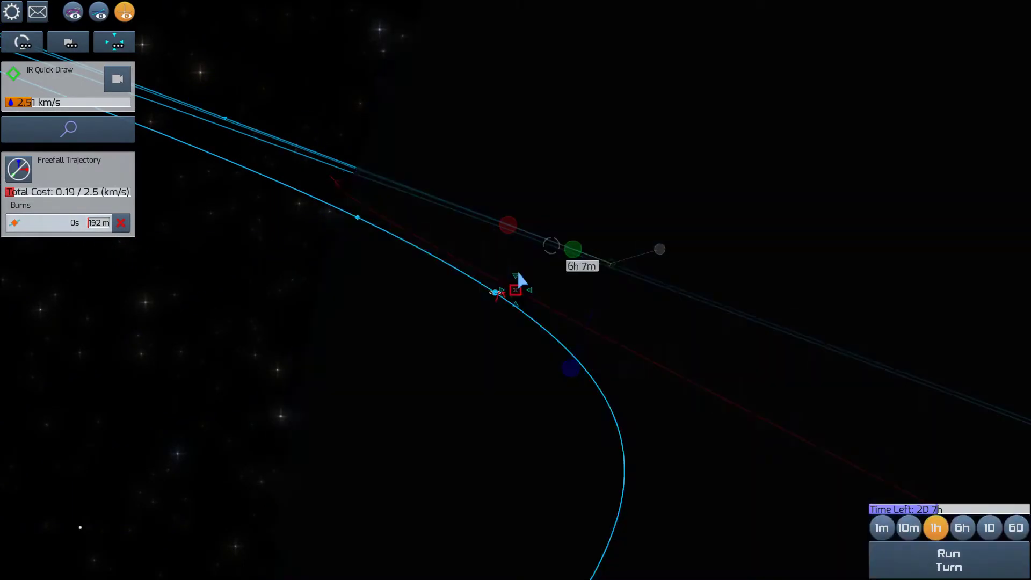
{"action": "left_click_drag", "start_coordinate": [550, 283], "coordinate": [570, 303]}
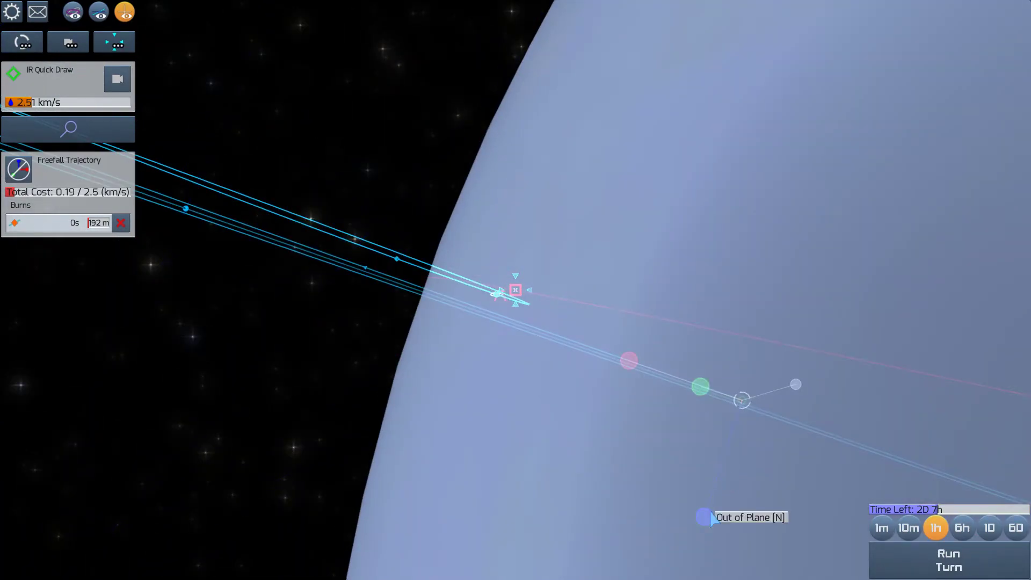
{"action": "left_click_drag", "start_coordinate": [705, 518], "coordinate": [706, 451]}
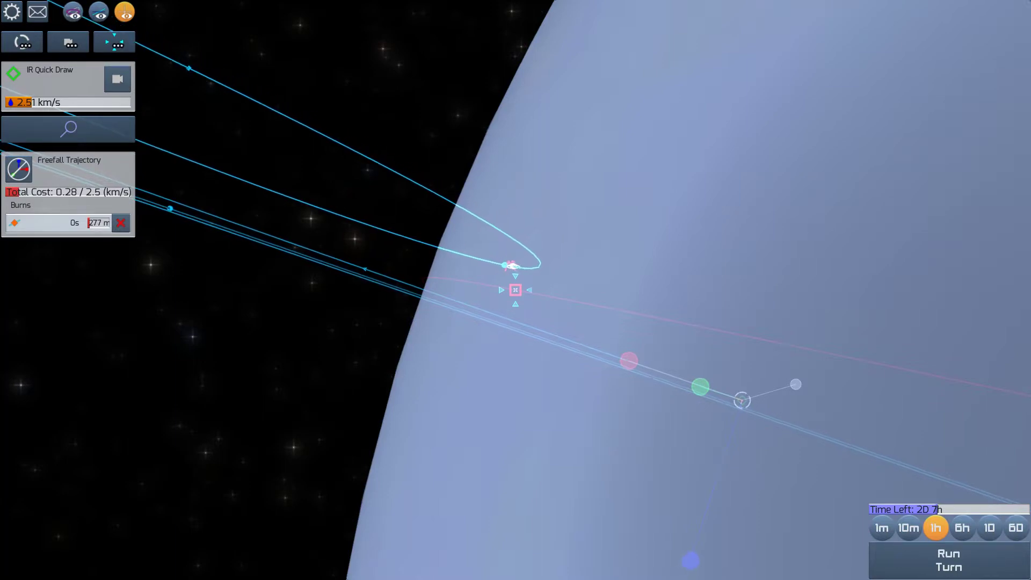
{"action": "left_click_drag", "start_coordinate": [700, 532], "coordinate": [702, 524]}
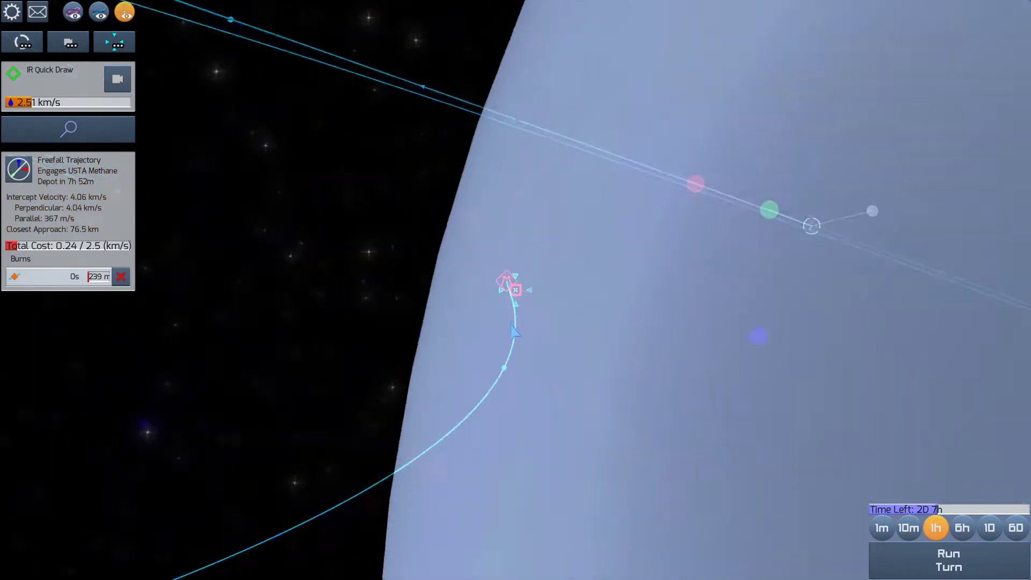
Plot the USTA Methane Depot intercept, 7h 52m out, and centre on the depot
{"action": "left_click_drag", "start_coordinate": [516, 326], "coordinate": [509, 286]}
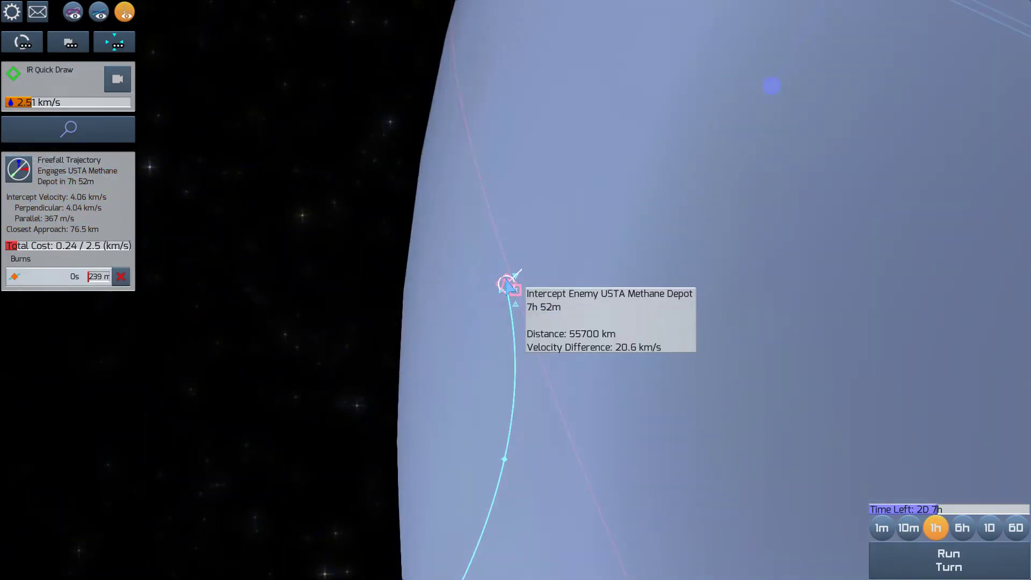
{"action": "left_click", "coordinate": [510, 286]}
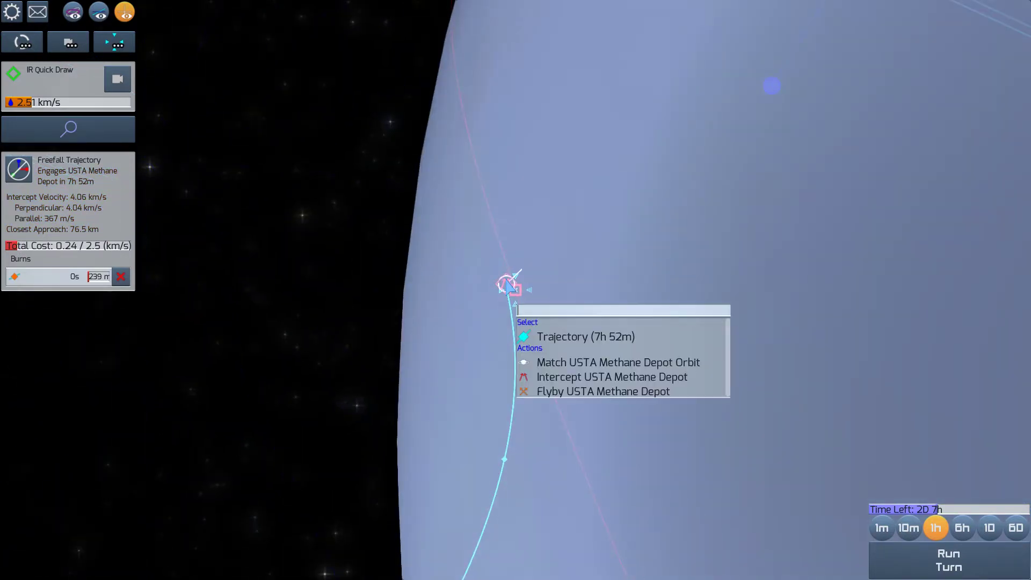
{"action": "left_click", "coordinate": [604, 379]}
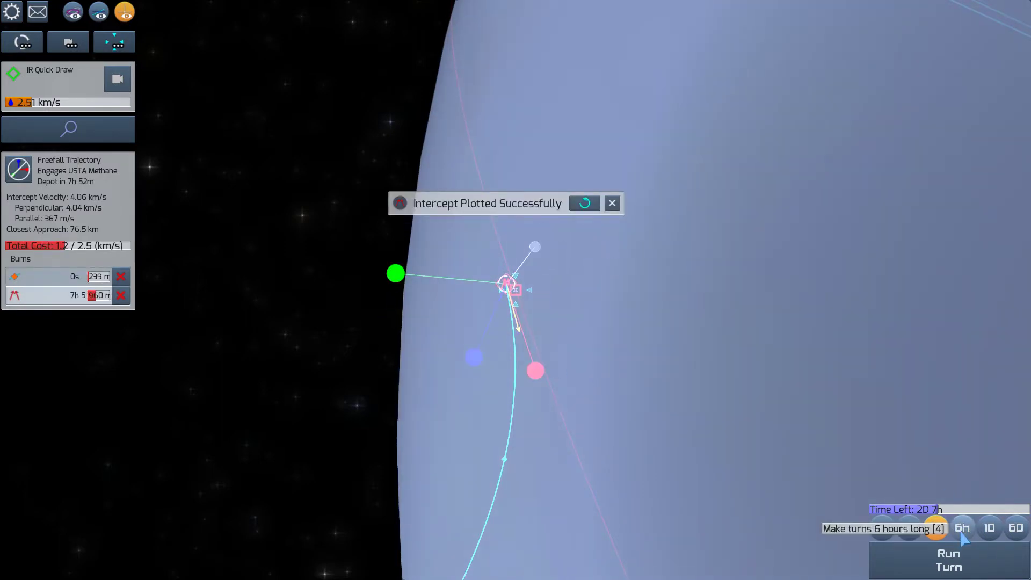
{"action": "left_click", "coordinate": [119, 52]}
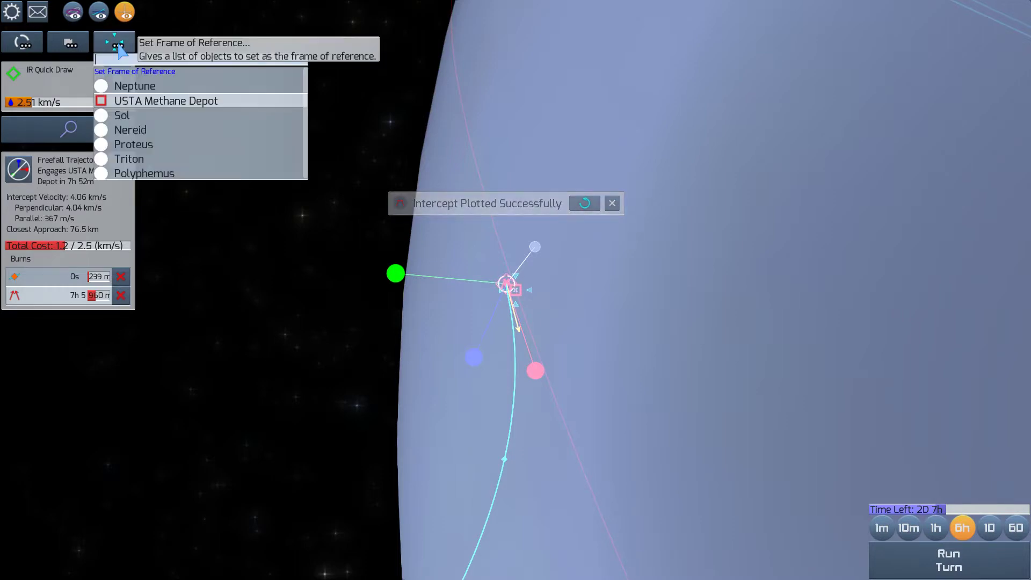
{"action": "left_click", "coordinate": [165, 101]}
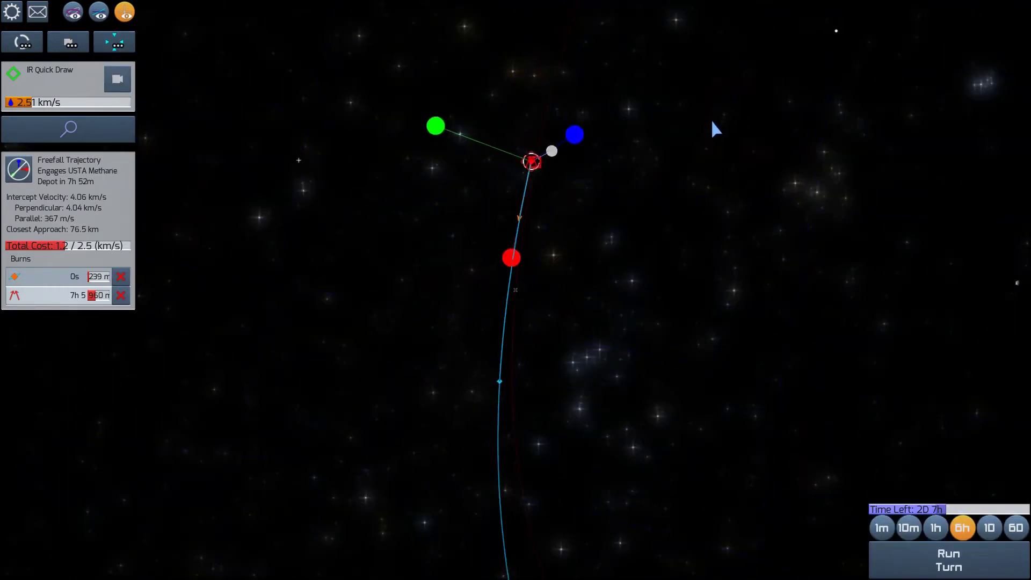
{"action": "scroll", "coordinate": [713, 132], "scroll_direction": "down", "scroll_amount": 5}
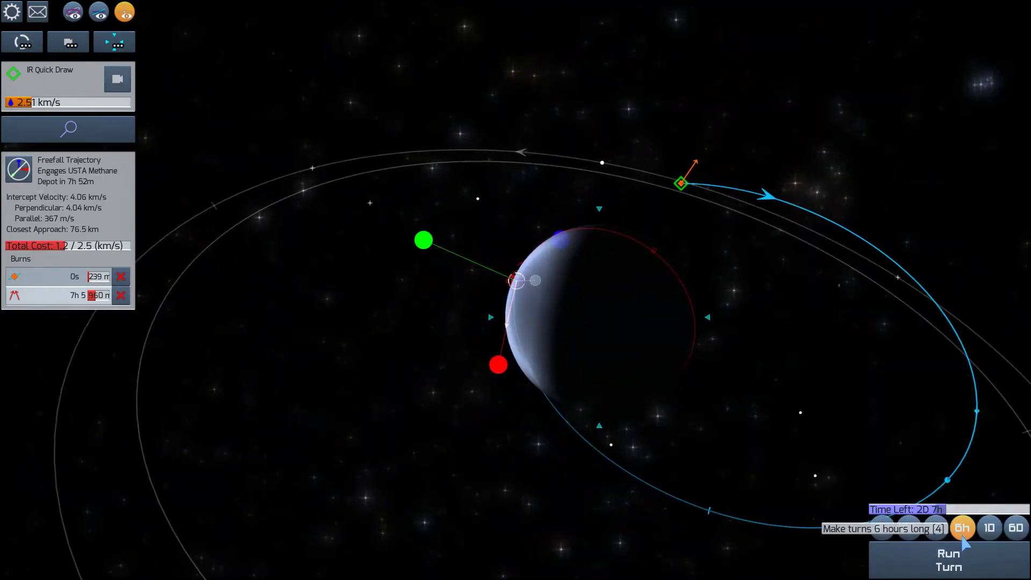
Run the flyby turn, dismiss the message, order Homing, unpause, and view the Methane Depot
{"action": "left_click", "coordinate": [972, 567]}
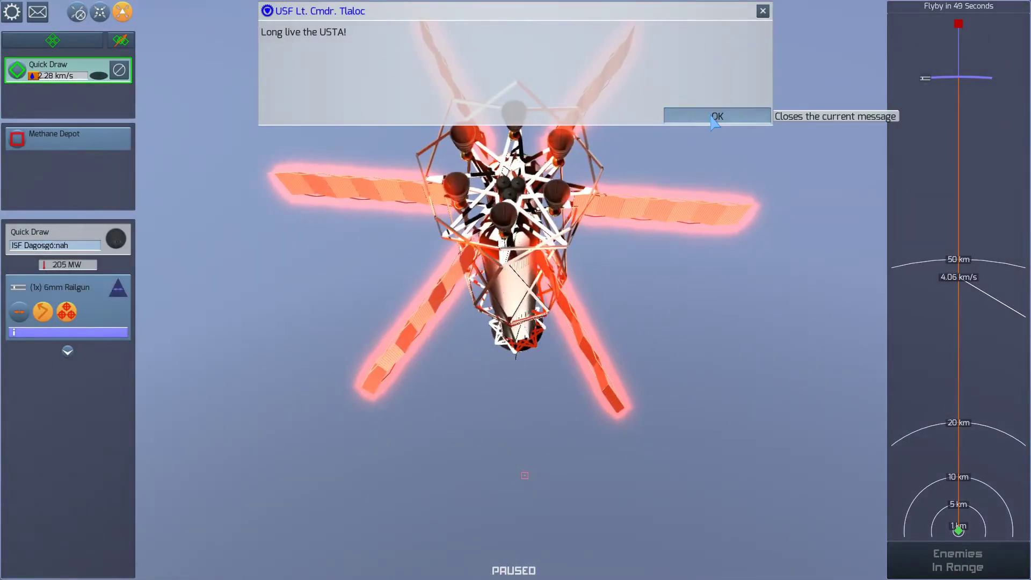
{"action": "left_click", "coordinate": [715, 118]}
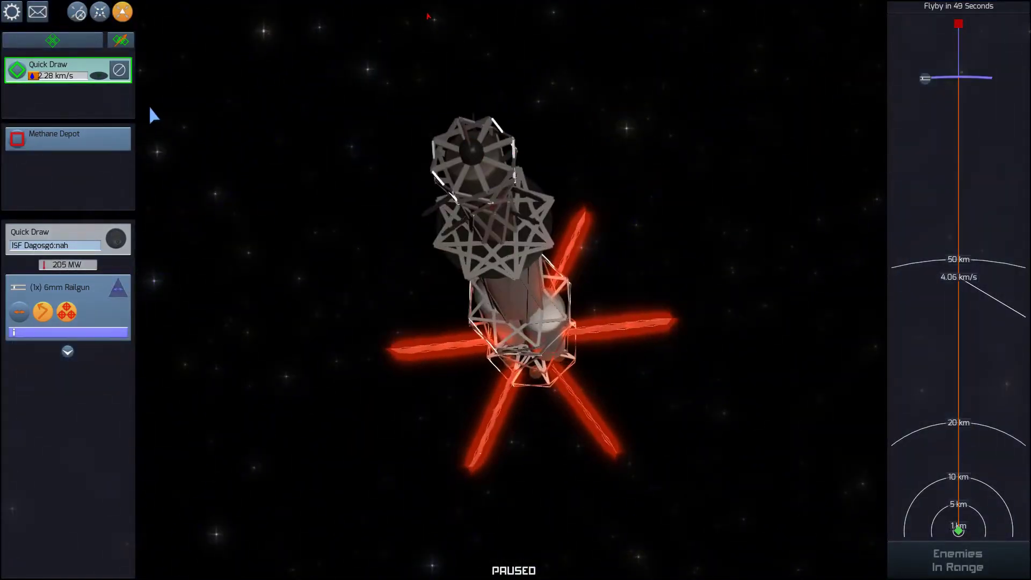
{"action": "left_click", "coordinate": [119, 71]}
{"action": "left_click", "coordinate": [258, 81]}
{"action": "key", "text": "space"}
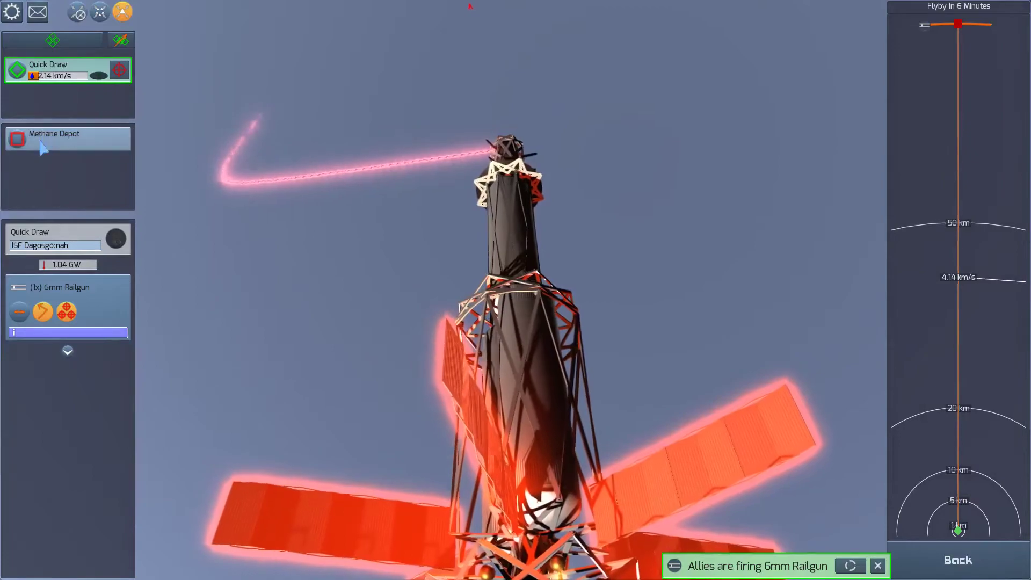
{"action": "left_click", "coordinate": [54, 138]}
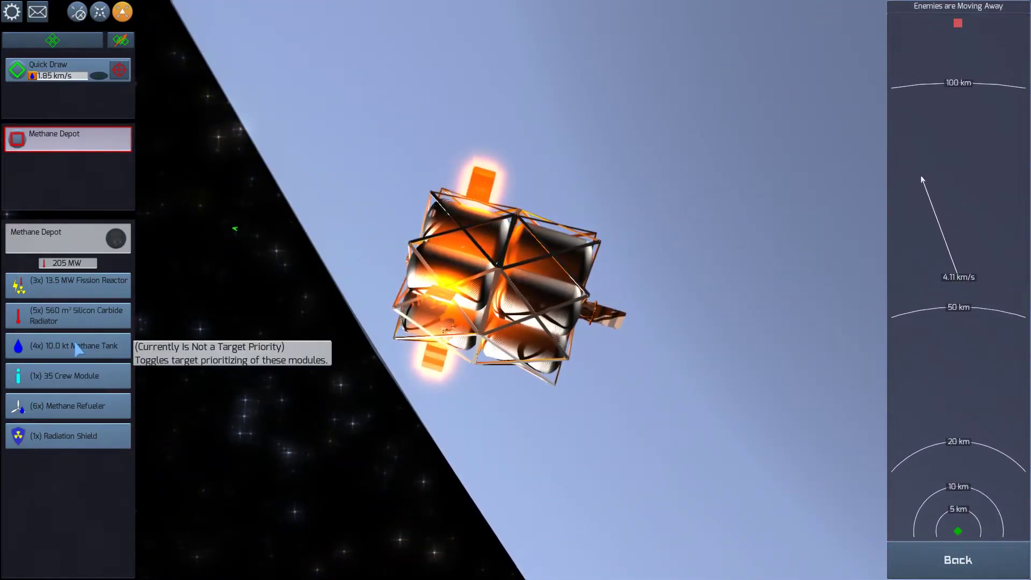
Prioritise the depot's Silicon Carbide Radiators and orbit the camera around the Methane Depot
{"action": "left_click", "coordinate": [82, 315]}
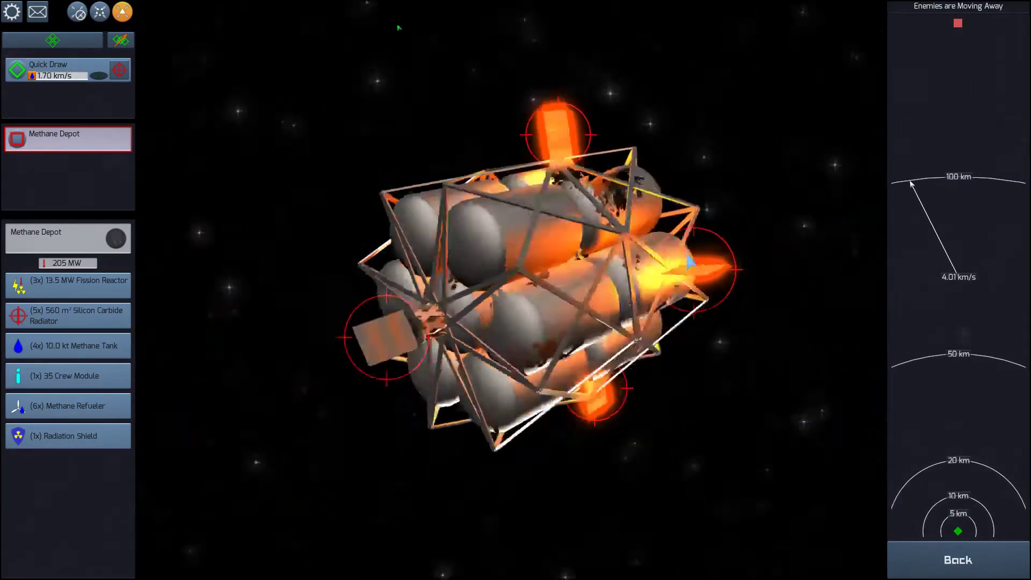
{"action": "left_click_drag", "start_coordinate": [606, 308], "coordinate": [770, 227]}
{"action": "left_click_drag", "start_coordinate": [717, 210], "coordinate": [648, 150]}
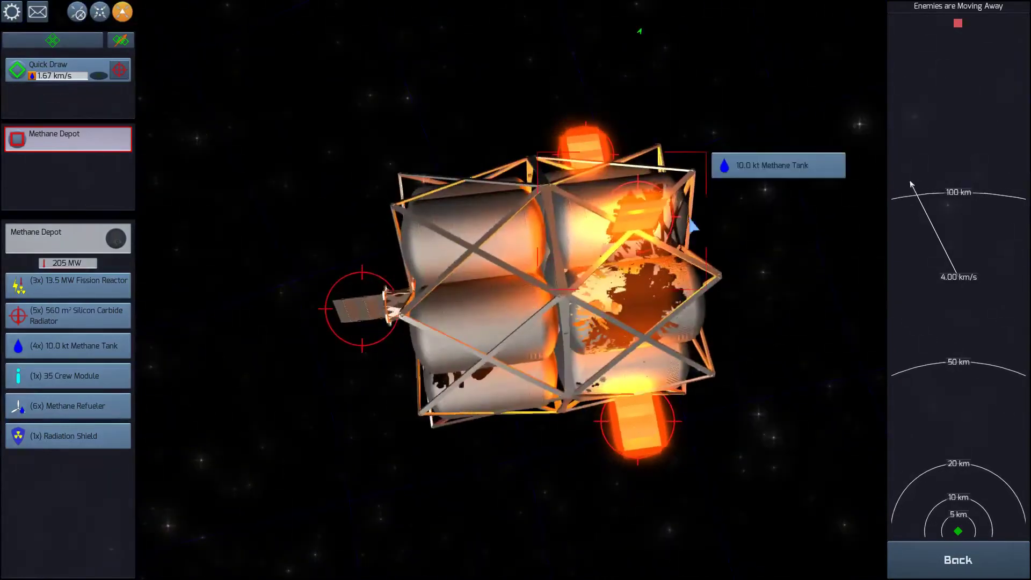
{"action": "scroll", "coordinate": [690, 231], "scroll_direction": "up", "scroll_amount": 3}
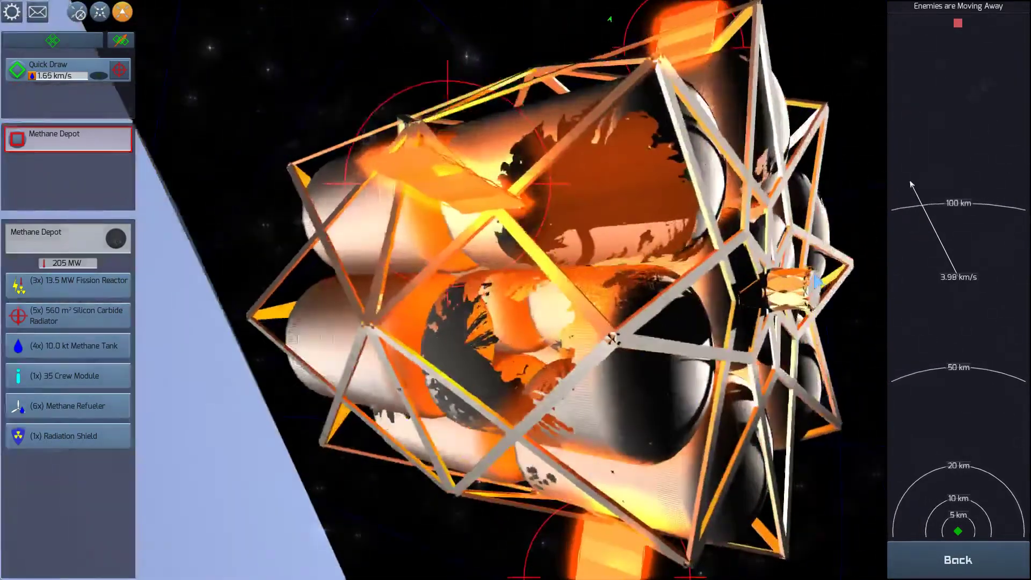
{"action": "mouse_move", "coordinate": [818, 280]}
{"action": "left_mouse_down"}
{"action": "mouse_move", "coordinate": [698, 256]}
{"action": "mouse_move", "coordinate": [521, 403]}
{"action": "mouse_move", "coordinate": [537, 426]}
{"action": "left_mouse_up"}
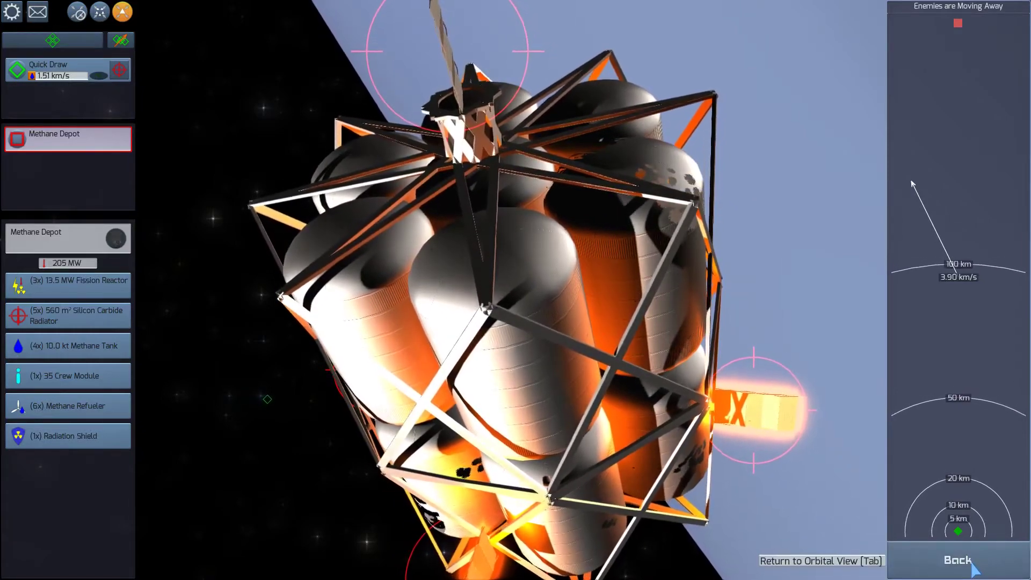
Return to the orbital map and select IR Quick Draw at its position
{"action": "left_click", "coordinate": [971, 562]}
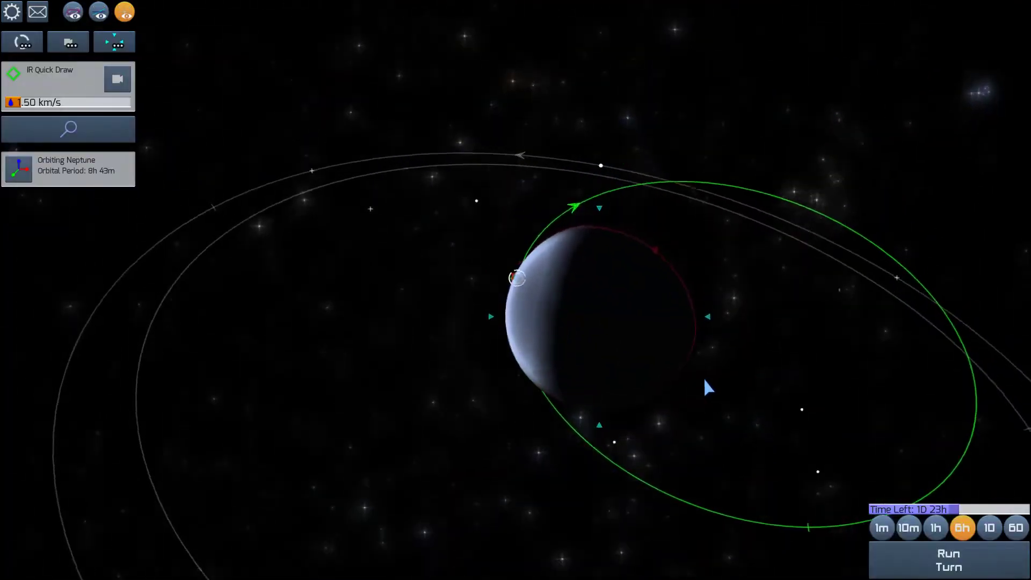
{"action": "scroll", "coordinate": [556, 291], "scroll_direction": "up", "scroll_amount": 5}
{"action": "scroll", "coordinate": [564, 274], "scroll_direction": "up", "scroll_amount": 5}
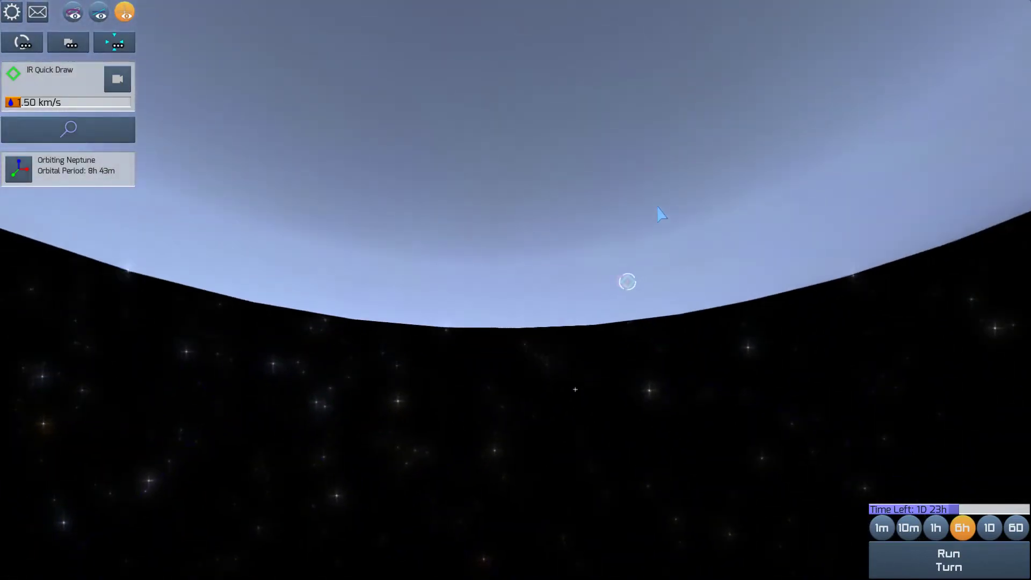
{"action": "scroll", "coordinate": [660, 241], "scroll_direction": "down", "scroll_amount": 5}
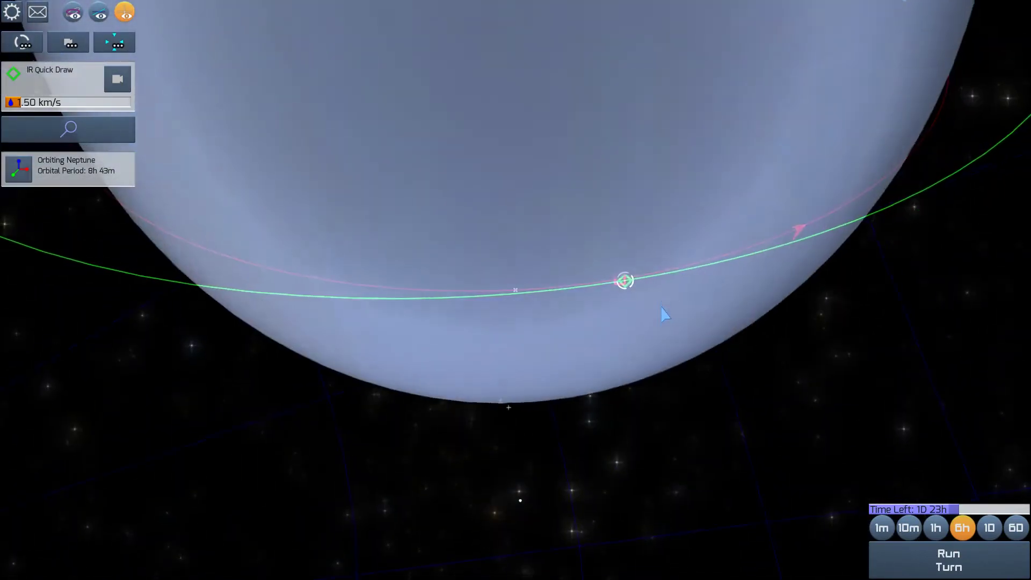
{"action": "scroll", "coordinate": [662, 284], "scroll_direction": "up", "scroll_amount": 5}
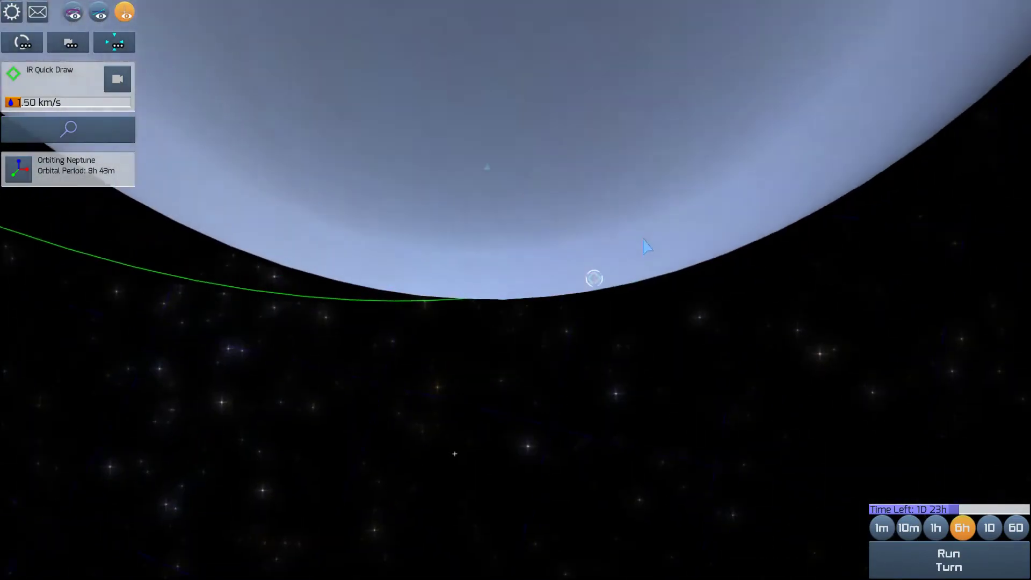
{"action": "left_click_drag", "start_coordinate": [647, 248], "coordinate": [813, 364]}
{"action": "left_click", "coordinate": [842, 256]}
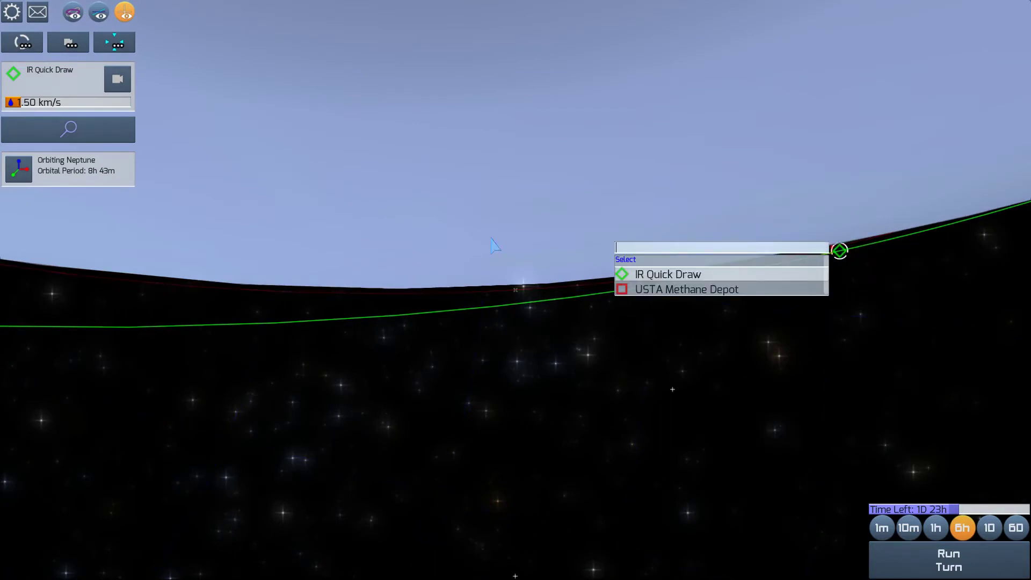
{"action": "left_click", "coordinate": [50, 161]}
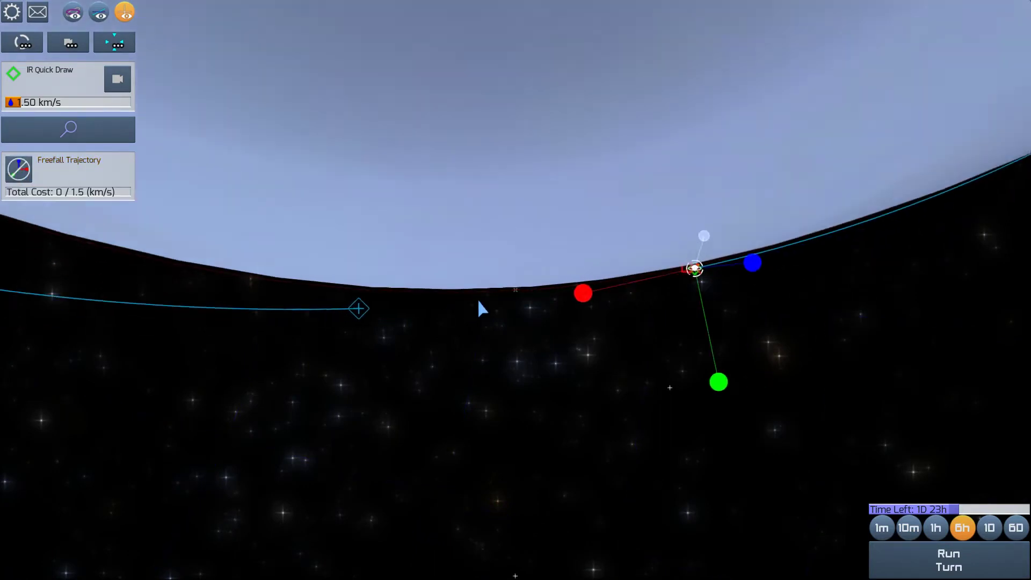
{"action": "scroll", "coordinate": [507, 345], "scroll_direction": "down", "scroll_amount": 3}
{"action": "scroll", "coordinate": [512, 340], "scroll_direction": "down", "scroll_amount": 3}
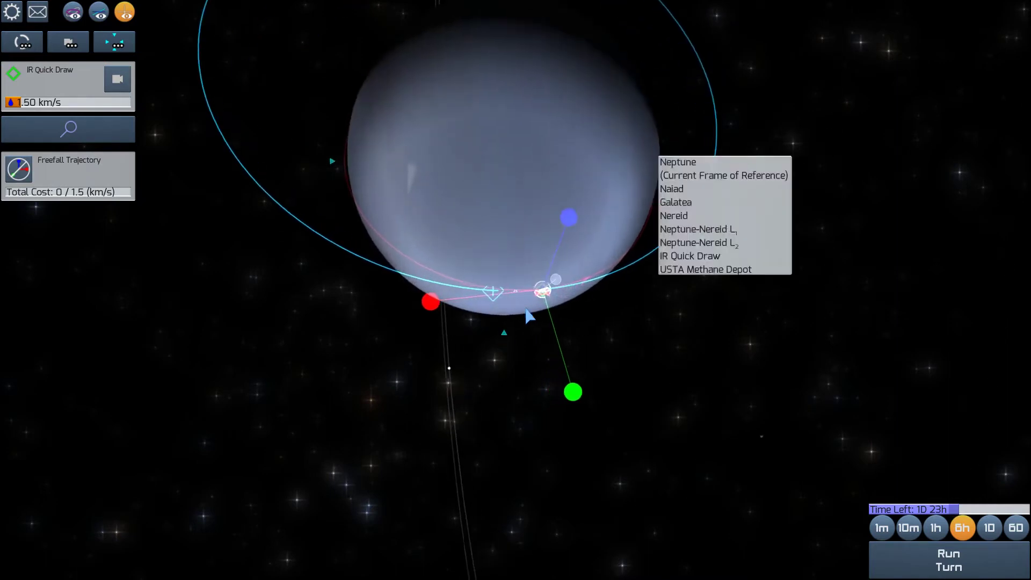
{"action": "scroll", "coordinate": [529, 317], "scroll_direction": "up", "scroll_amount": 5}
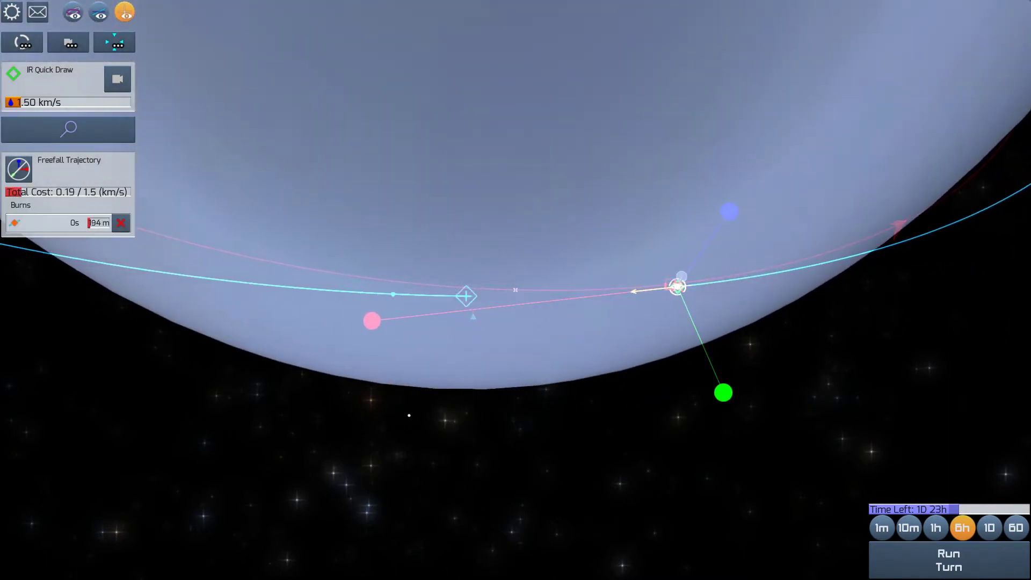
{"action": "scroll", "coordinate": [774, 305], "scroll_direction": "up", "scroll_amount": 3}
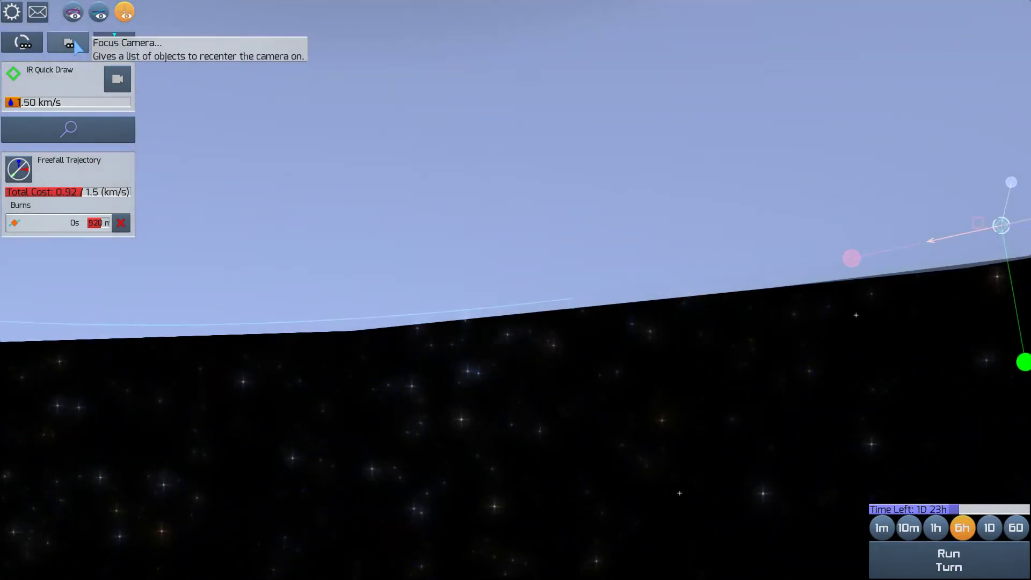
Centre camera and reference frame on Quick Draw; enlarge its burn to 1.3 km/s
{"action": "left_click", "coordinate": [115, 42]}
{"action": "left_click", "coordinate": [96, 117]}
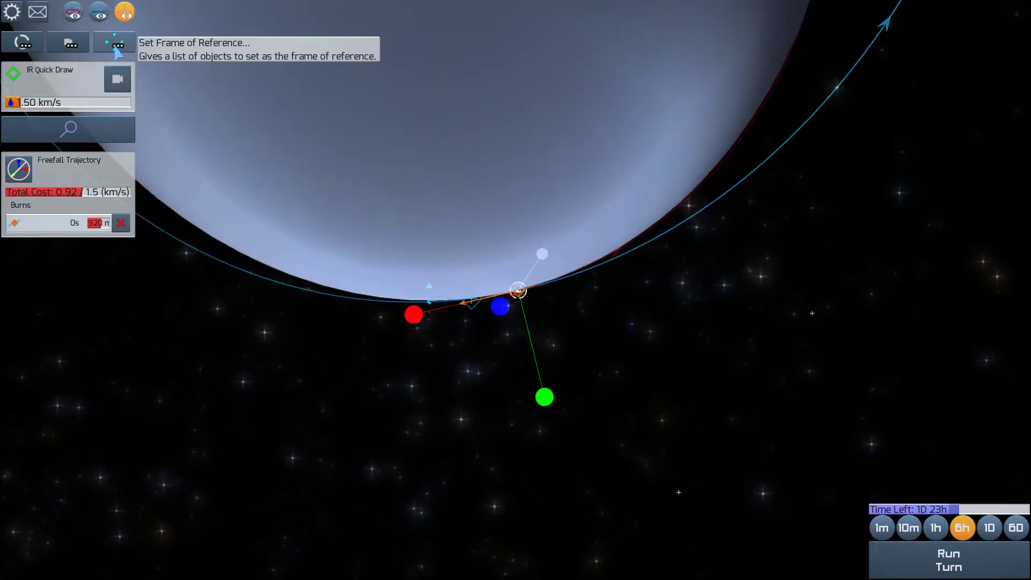
{"action": "left_click", "coordinate": [115, 42]}
{"action": "left_click", "coordinate": [139, 110]}
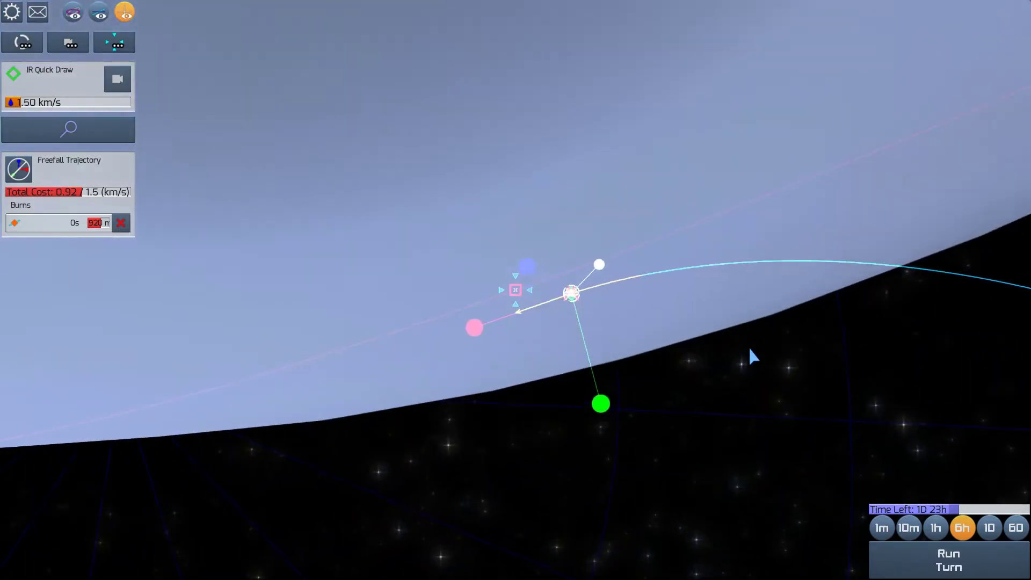
{"action": "mouse_move", "coordinate": [749, 355]}
{"action": "left_mouse_down"}
{"action": "mouse_move", "coordinate": [714, 324]}
{"action": "mouse_move", "coordinate": [702, 280]}
{"action": "left_mouse_up"}
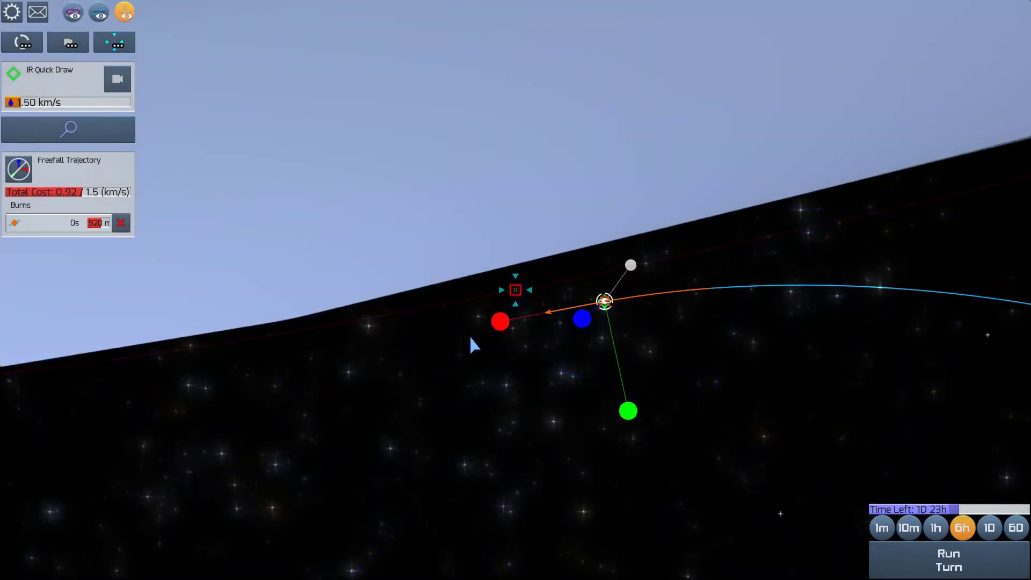
{"action": "scroll", "coordinate": [486, 347], "scroll_direction": "down", "scroll_amount": 5}
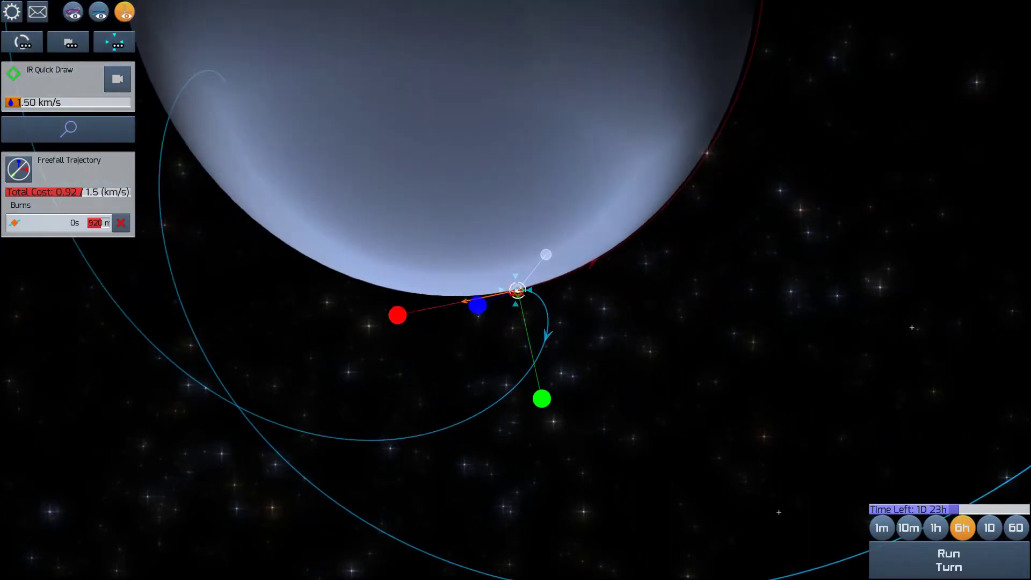
{"action": "left_click_drag", "start_coordinate": [397, 316], "coordinate": [209, 354]}
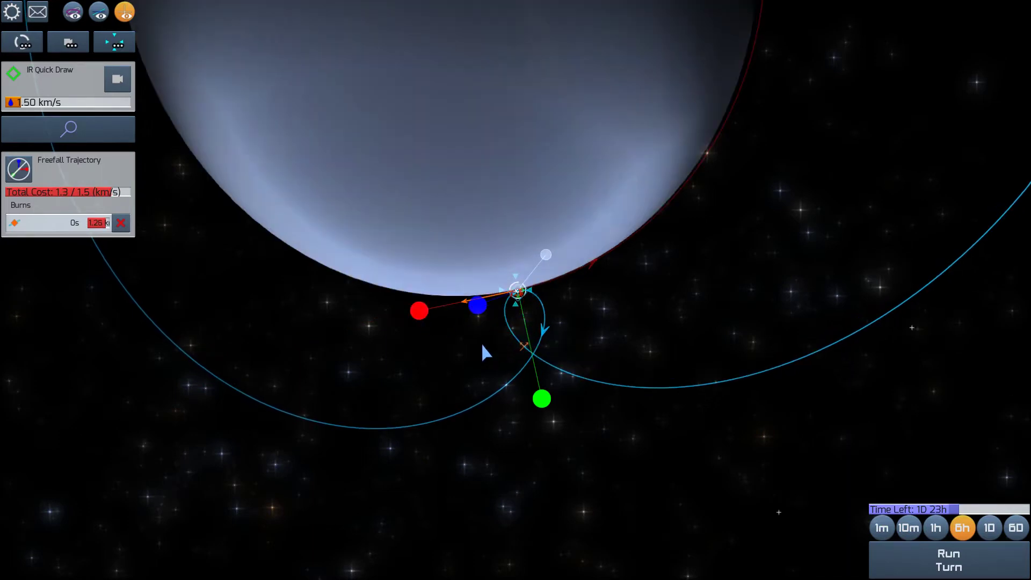
{"action": "scroll", "coordinate": [481, 343], "scroll_direction": "up", "scroll_amount": 5}
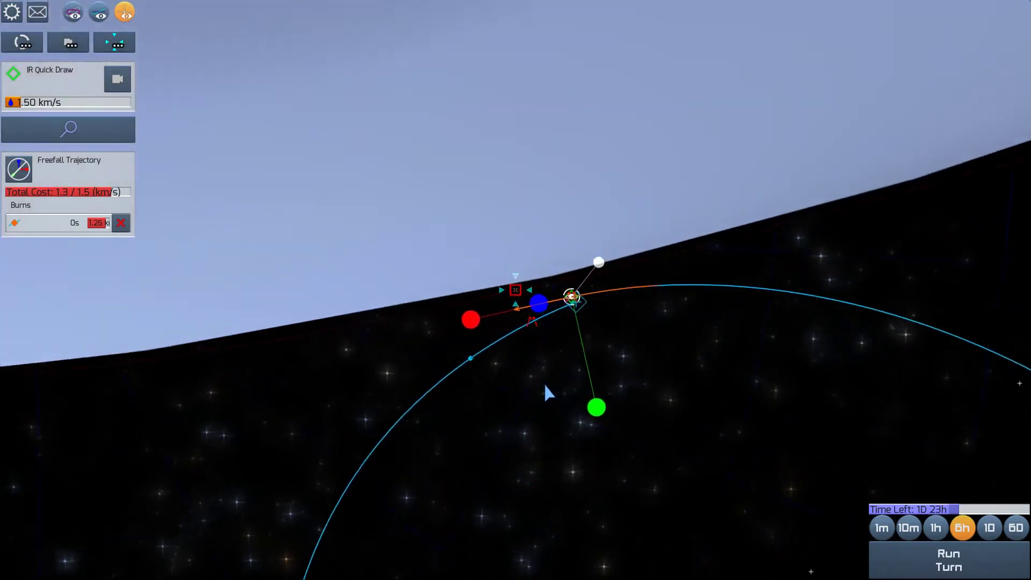
{"action": "scroll", "coordinate": [545, 392], "scroll_direction": "down", "scroll_amount": 3}
{"action": "scroll", "coordinate": [568, 379], "scroll_direction": "up", "scroll_amount": 3}
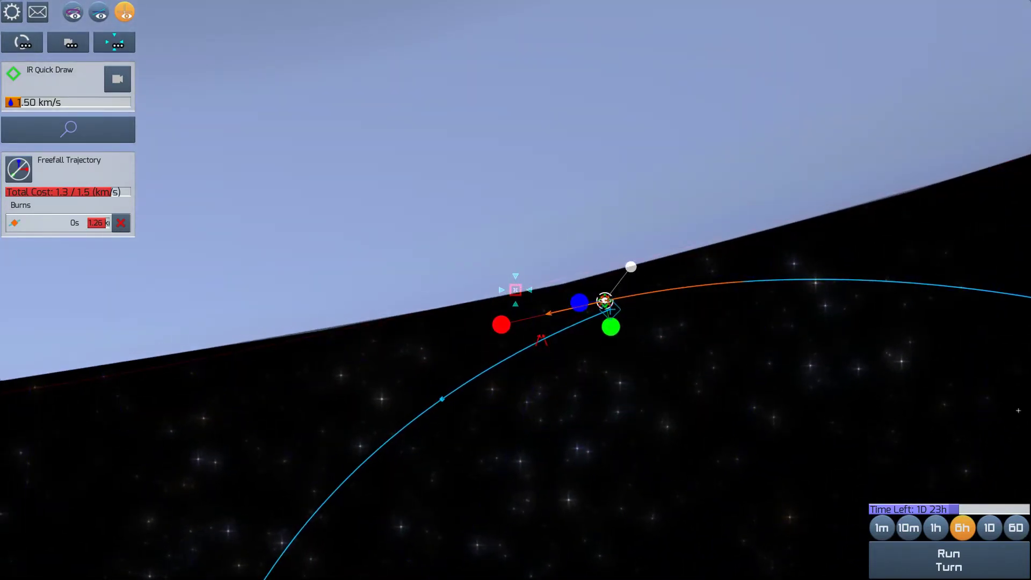
{"action": "left_click_drag", "start_coordinate": [611, 326], "coordinate": [586, 219]}
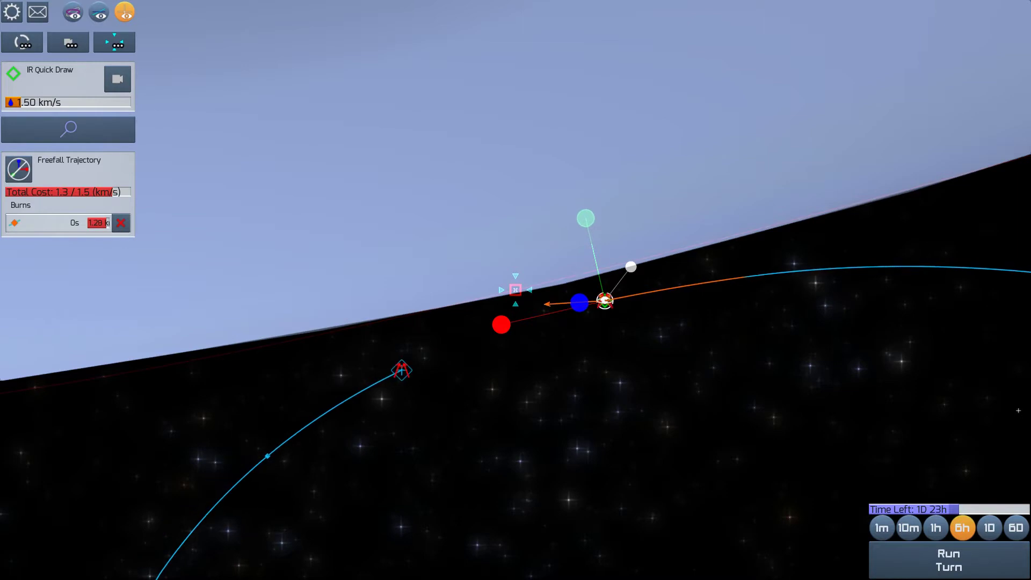
Attempt the USTA Methane Depot intercept, dismiss the failure, and delete that burn
{"action": "left_click", "coordinate": [402, 372]}
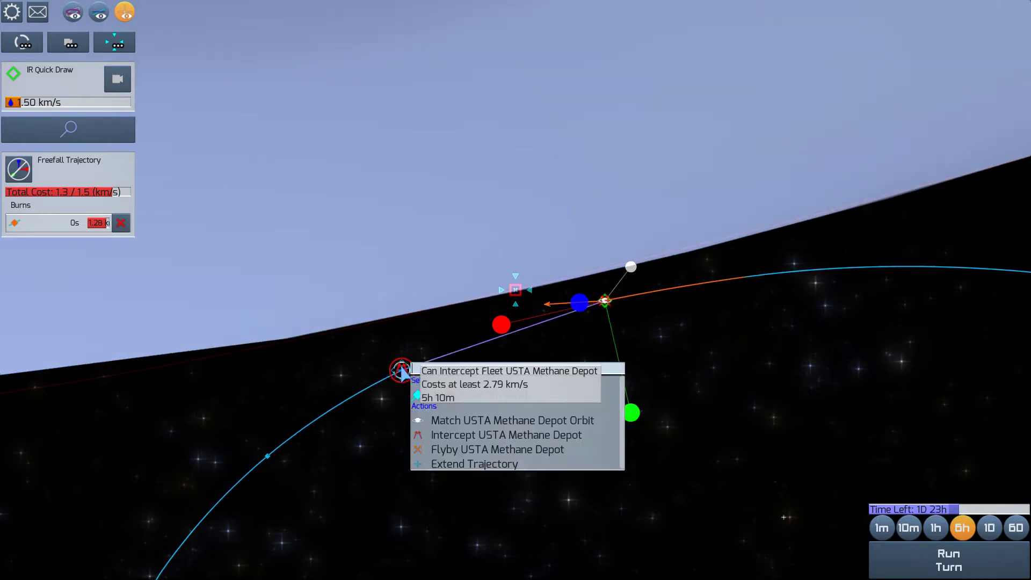
{"action": "left_click", "coordinate": [462, 433]}
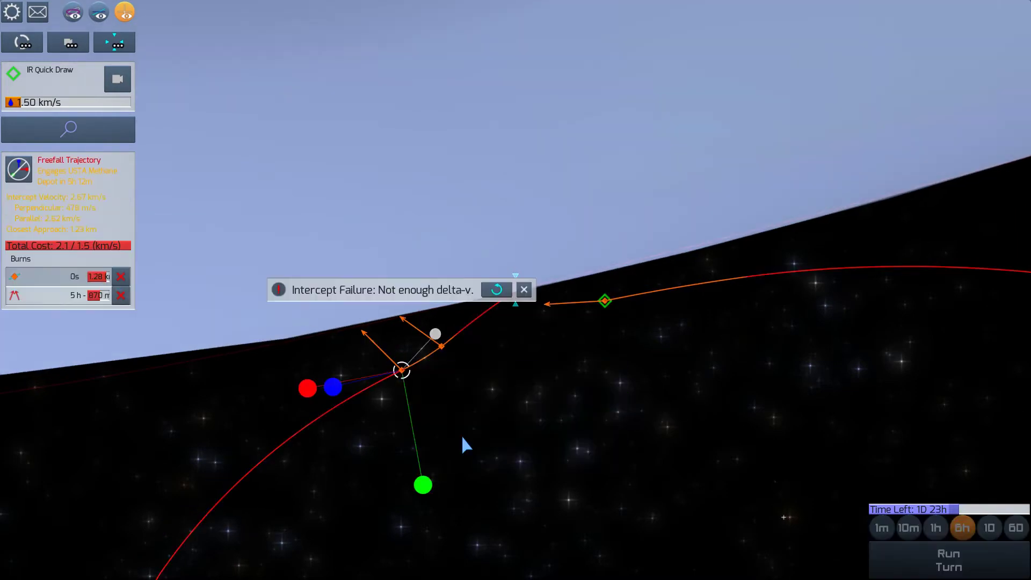
{"action": "left_click", "coordinate": [524, 289]}
{"action": "left_click", "coordinate": [122, 296]}
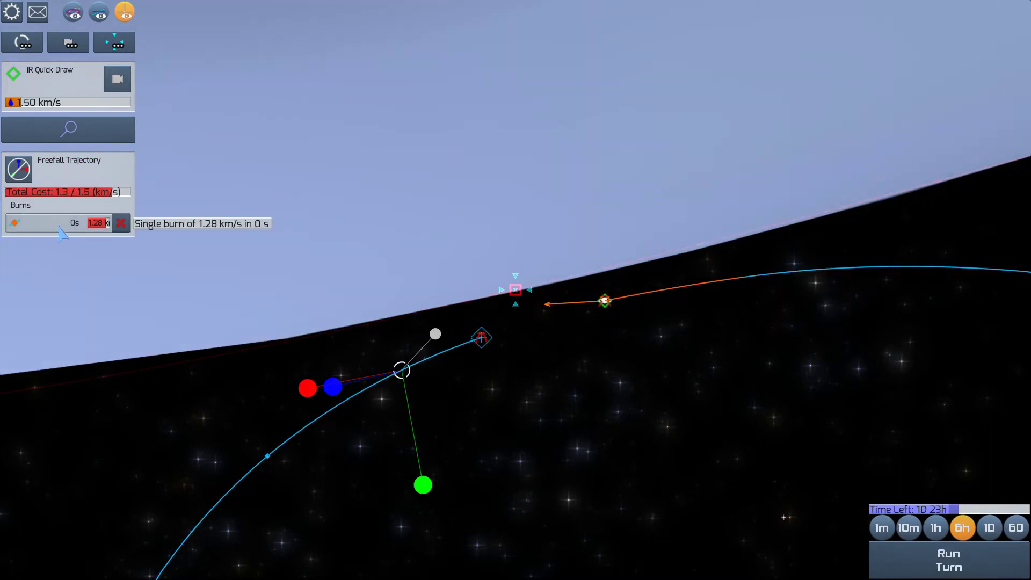
Clear the remaining 1.28 km/s burn, leaving 0 of 1.5 km/s spent
{"action": "left_click", "coordinate": [60, 229]}
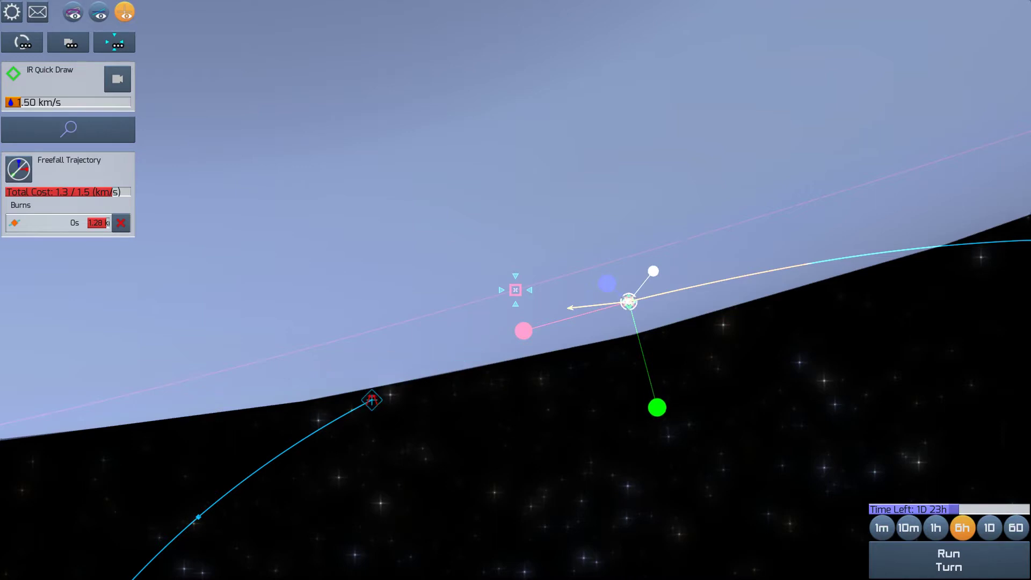
{"action": "scroll", "coordinate": [600, 372], "scroll_direction": "down", "scroll_amount": 5}
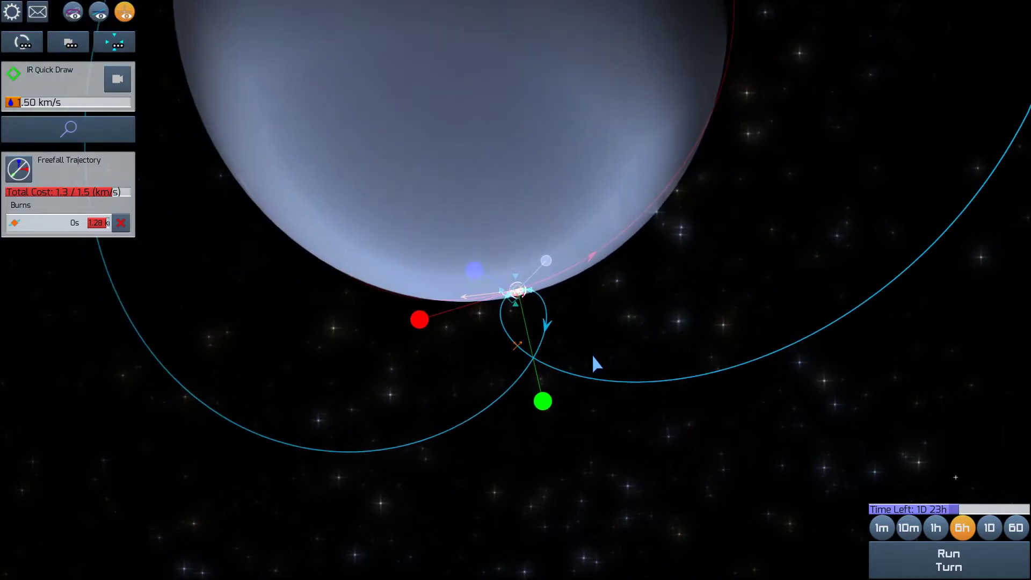
{"action": "scroll", "coordinate": [593, 356], "scroll_direction": "up", "scroll_amount": 5}
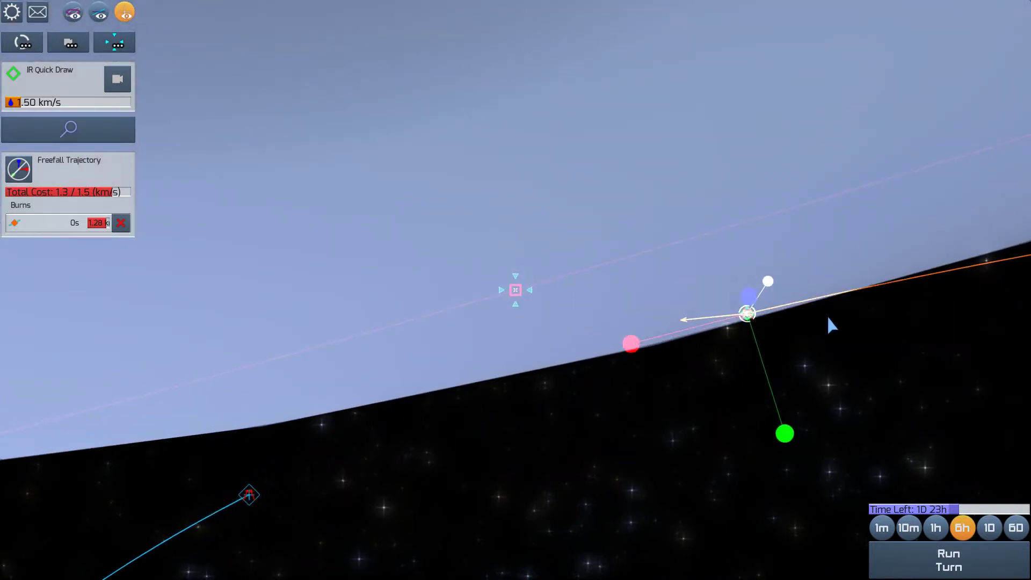
{"action": "left_click_drag", "start_coordinate": [831, 324], "coordinate": [883, 344]}
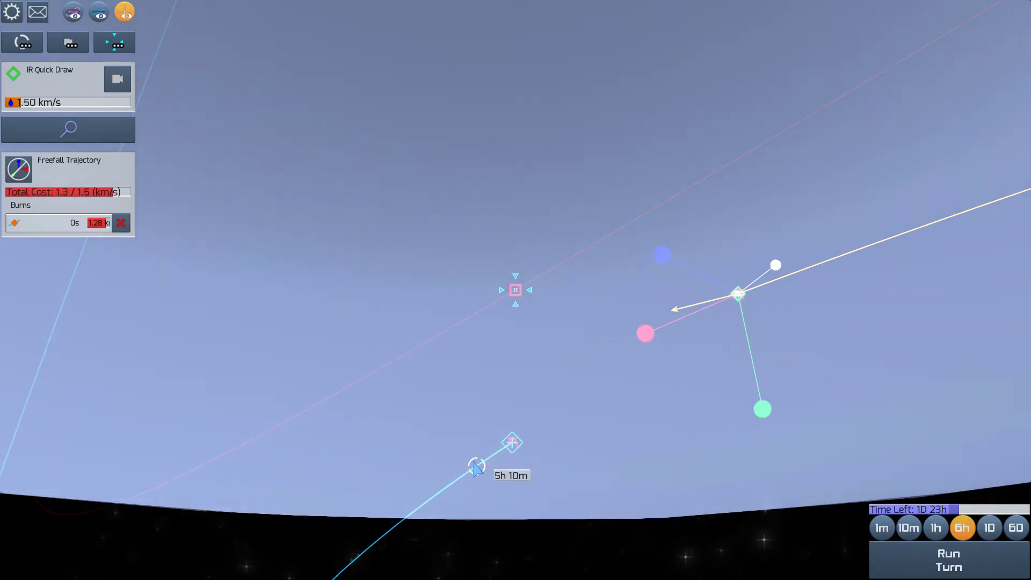
{"action": "mouse_move", "coordinate": [512, 443]}
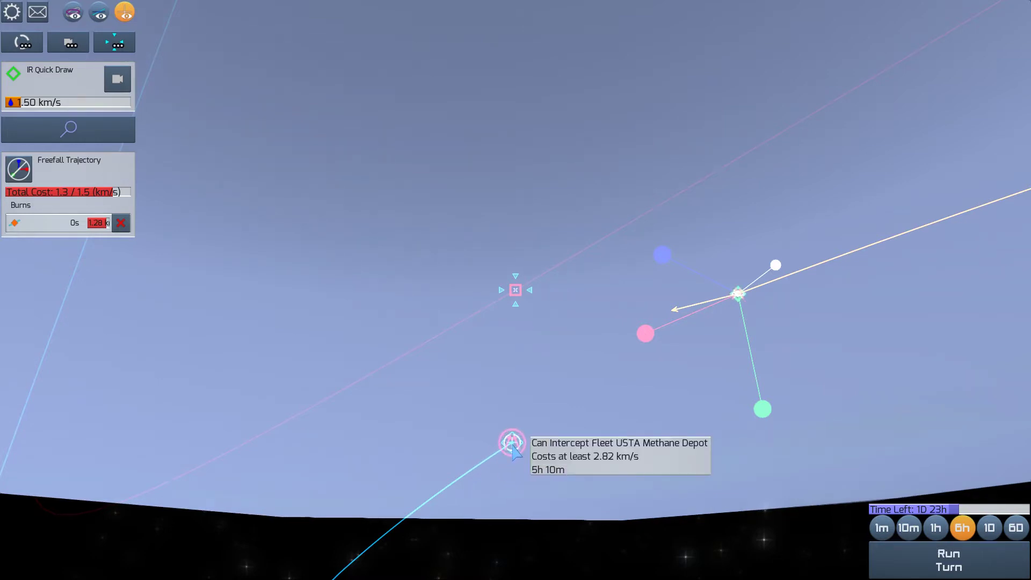
{"action": "left_click_drag", "start_coordinate": [524, 443], "coordinate": [680, 442]}
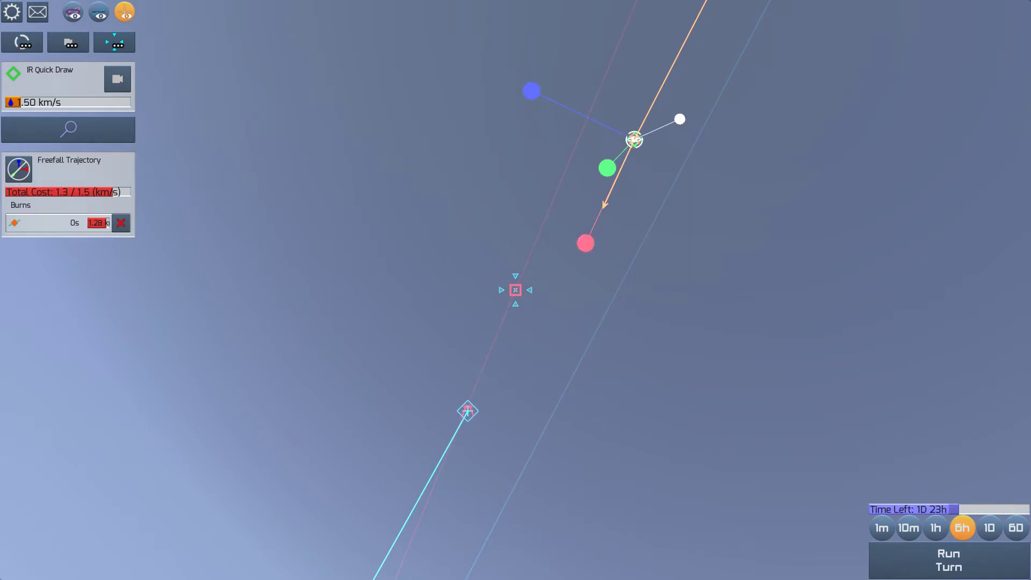
{"action": "mouse_move", "coordinate": [585, 280]}
{"action": "left_mouse_down"}
{"action": "mouse_move", "coordinate": [484, 150]}
{"action": "mouse_move", "coordinate": [448, 143]}
{"action": "mouse_move", "coordinate": [576, 231]}
{"action": "mouse_move", "coordinate": [594, 236]}
{"action": "mouse_move", "coordinate": [539, 182]}
{"action": "mouse_move", "coordinate": [651, 233]}
{"action": "mouse_move", "coordinate": [690, 265]}
{"action": "mouse_move", "coordinate": [679, 277]}
{"action": "mouse_move", "coordinate": [798, 301]}
{"action": "left_mouse_up"}
Delete the remaining planned burn and change the trajectory's reference frame
{"action": "left_click", "coordinate": [121, 224]}
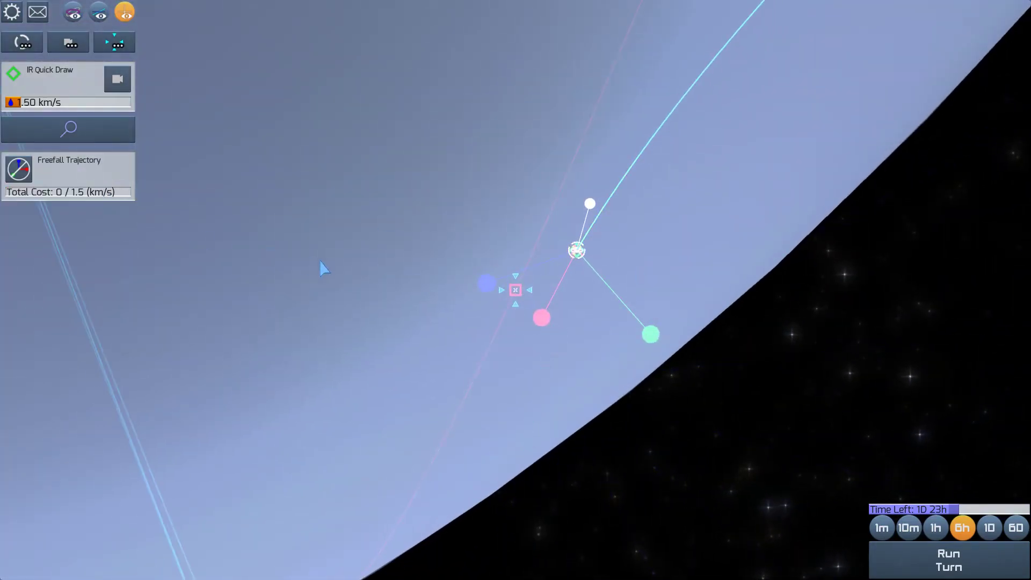
{"action": "scroll", "coordinate": [320, 261], "scroll_direction": "down", "scroll_amount": 3}
{"action": "scroll", "coordinate": [353, 263], "scroll_direction": "down", "scroll_amount": 3}
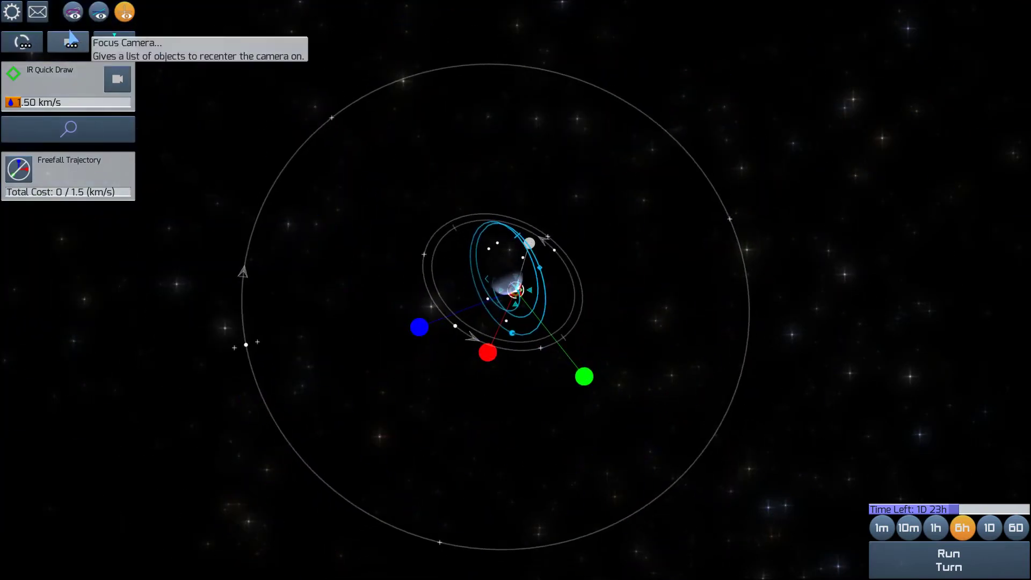
{"action": "left_click", "coordinate": [114, 42]}
{"action": "left_click", "coordinate": [150, 88]}
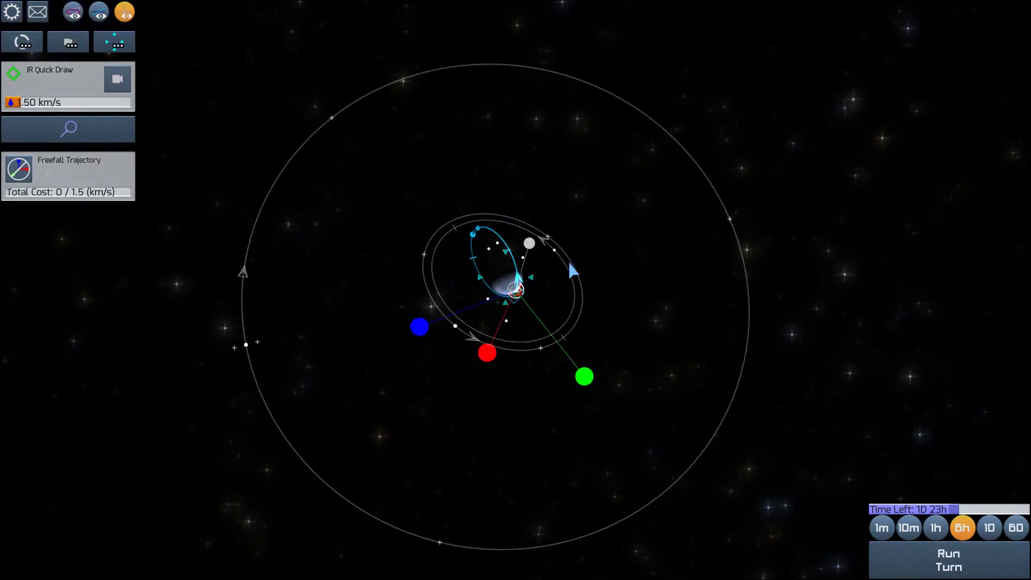
{"action": "scroll", "coordinate": [605, 242], "scroll_direction": "up", "scroll_amount": 5}
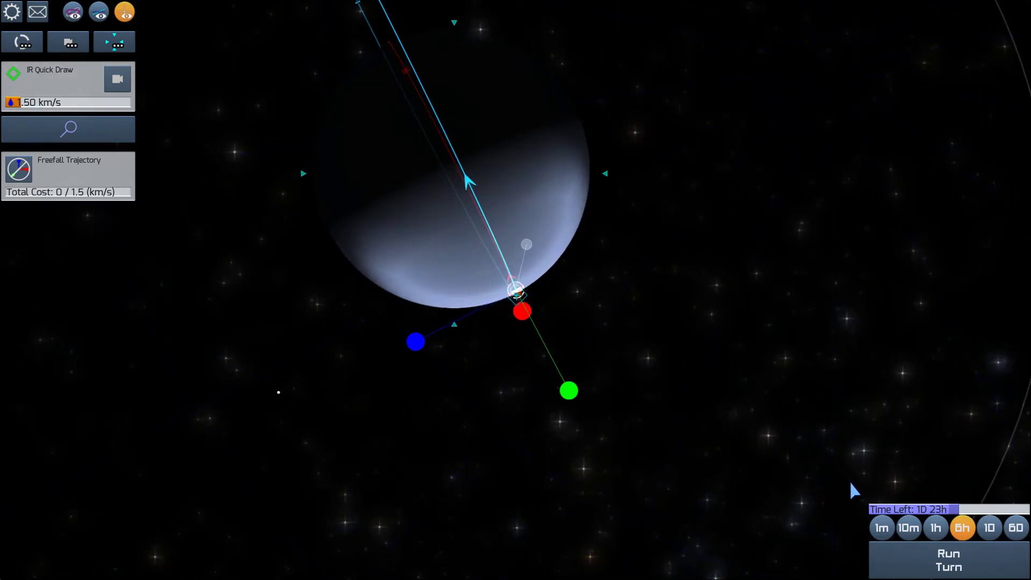
Run turns to 1D 15h until Quick Draw's trajectory completes around Neptune
{"action": "left_click", "coordinate": [938, 567]}
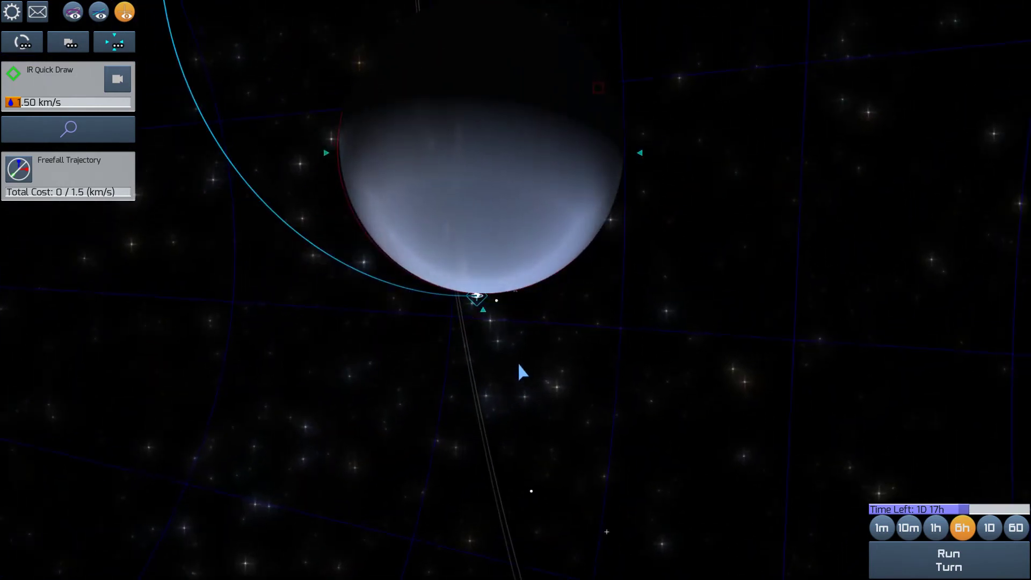
{"action": "left_click", "coordinate": [479, 302]}
{"action": "left_click", "coordinate": [536, 323]}
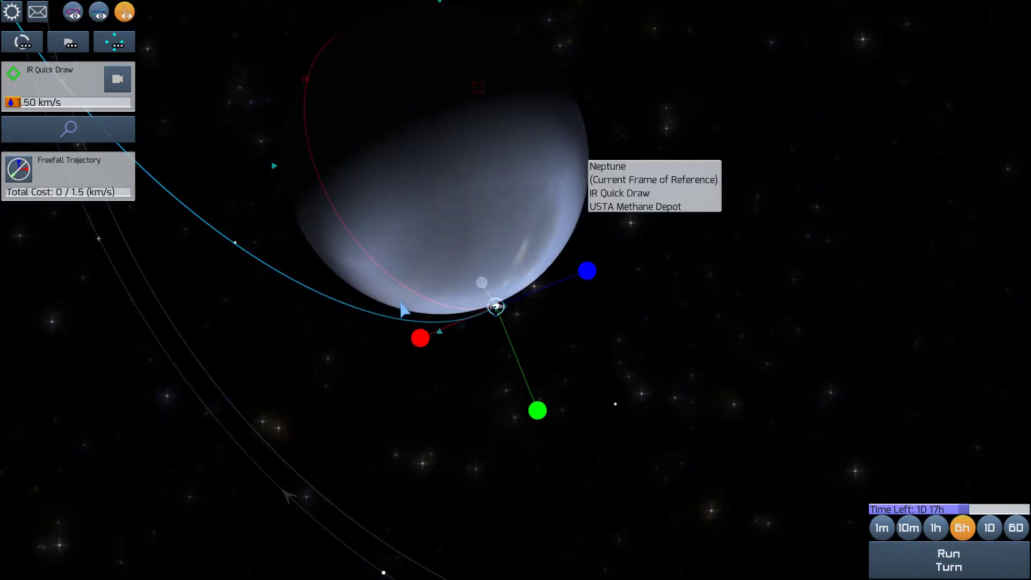
{"action": "scroll", "coordinate": [555, 329], "scroll_direction": "down", "scroll_amount": 3}
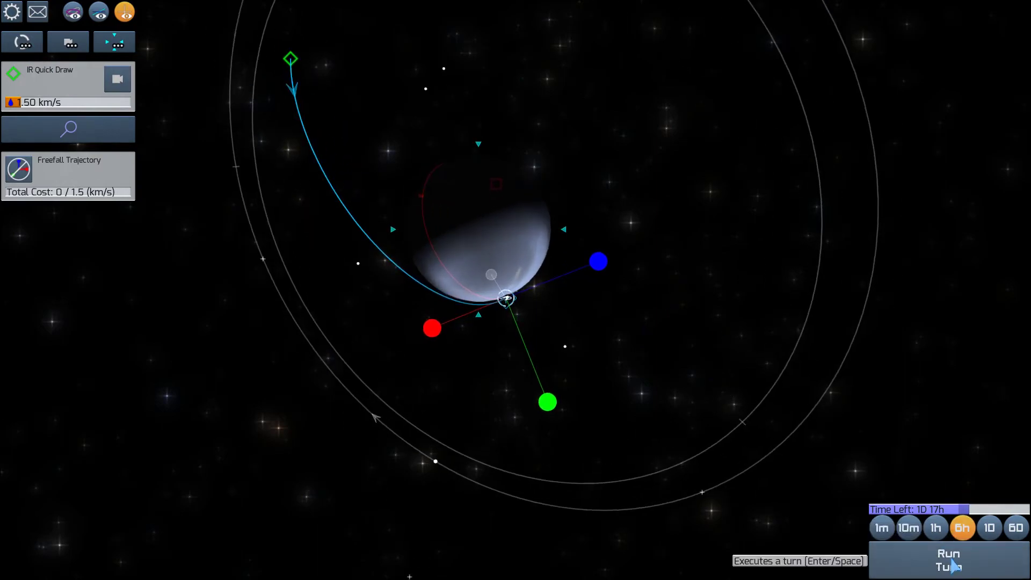
{"action": "left_click", "coordinate": [950, 560]}
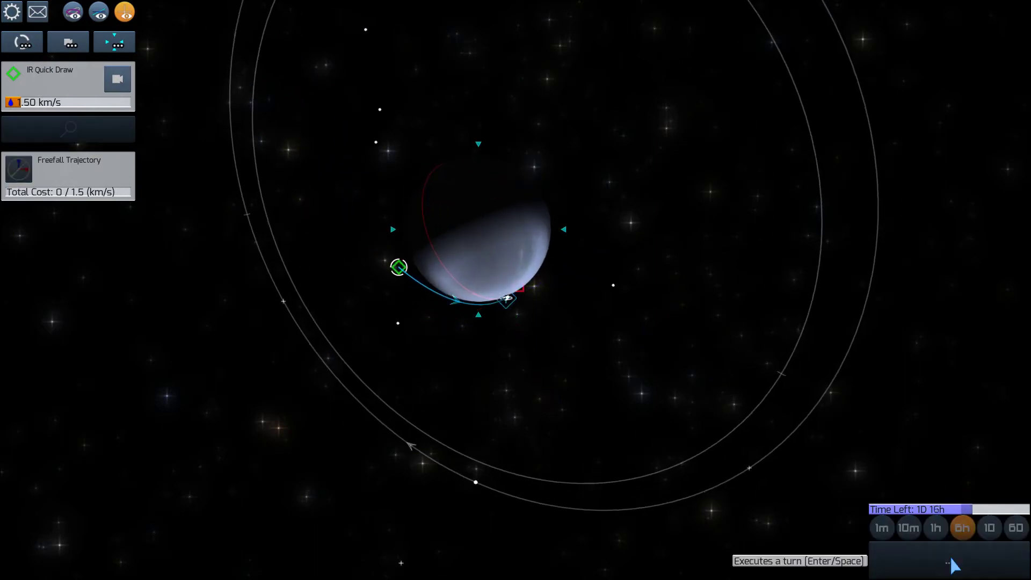
{"action": "scroll", "coordinate": [749, 283], "scroll_direction": "up", "scroll_amount": 3}
{"action": "left_click_drag", "start_coordinate": [587, 230], "coordinate": [657, 153]}
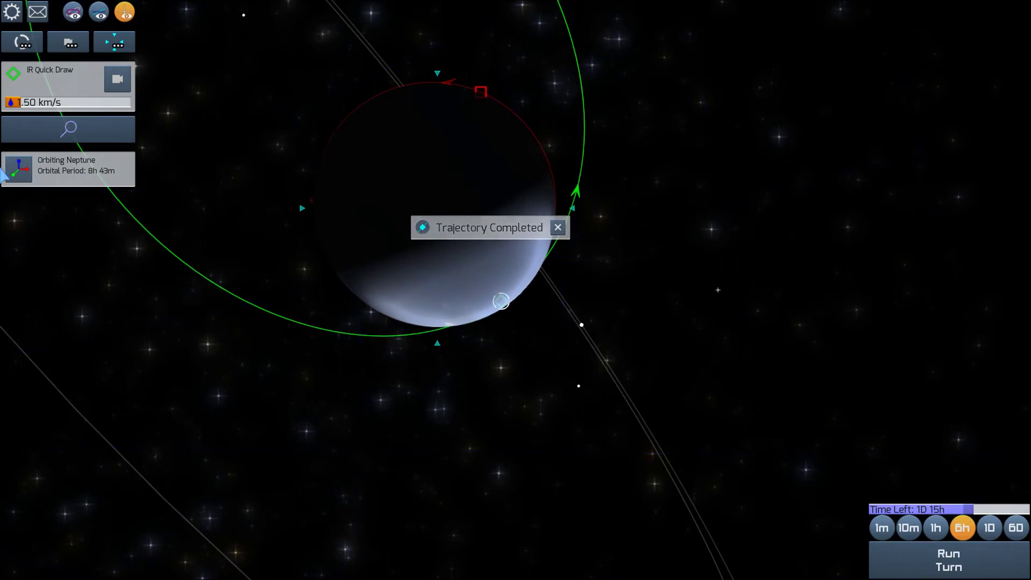
Place a new maneuver on Quick Draw's orbit and drag a widening forward burn
{"action": "left_click", "coordinate": [476, 323]}
{"action": "left_click_drag", "start_coordinate": [376, 346], "coordinate": [416, 412]}
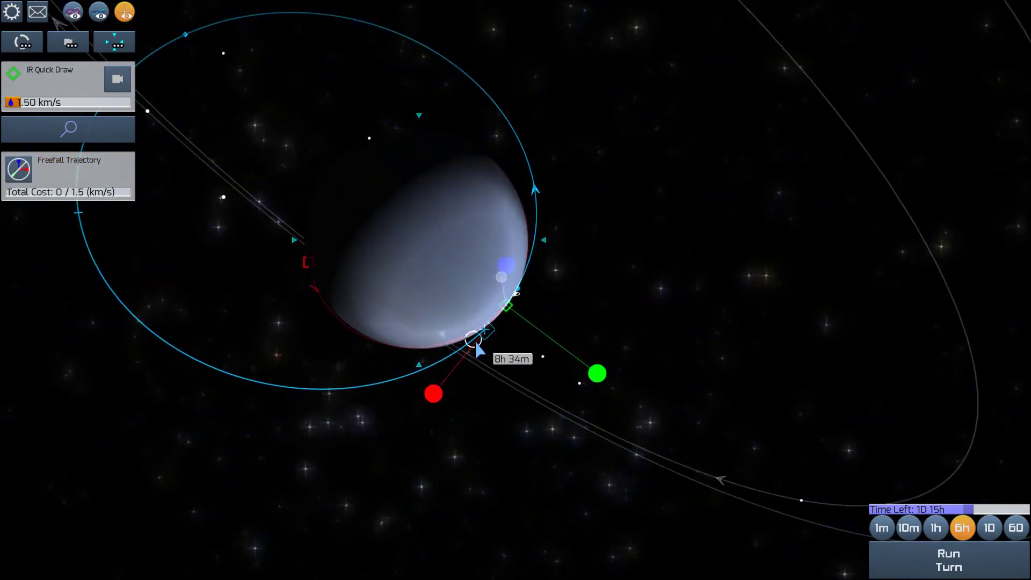
{"action": "left_click", "coordinate": [516, 304]}
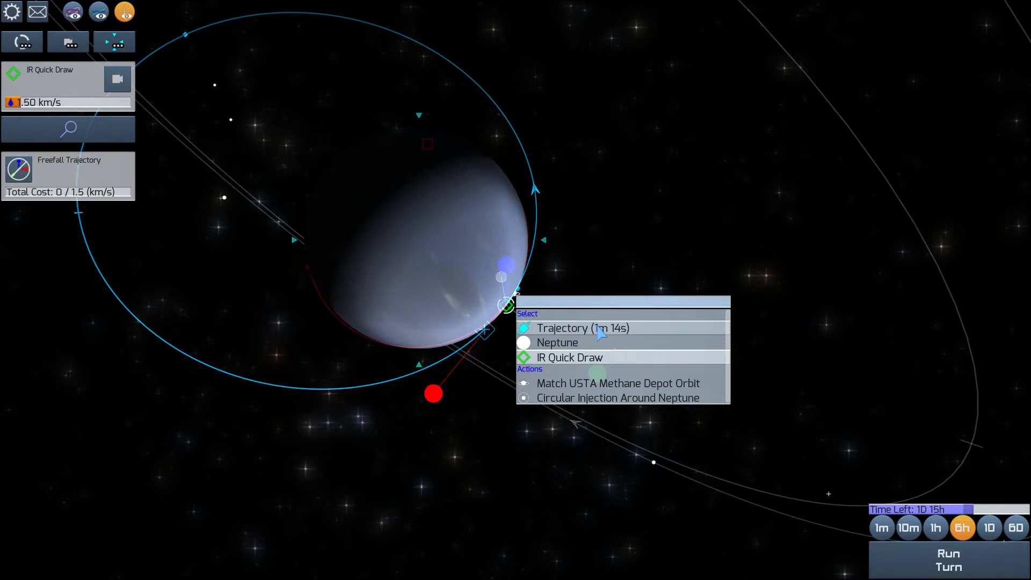
{"action": "left_click", "coordinate": [599, 328]}
{"action": "left_click_drag", "start_coordinate": [452, 383], "coordinate": [413, 405]}
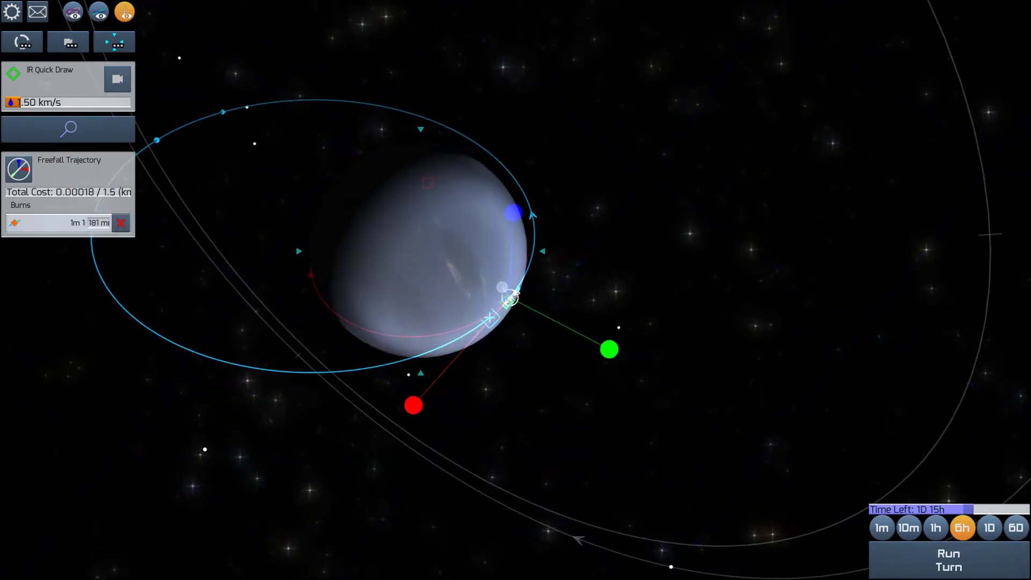
{"action": "left_click_drag", "start_coordinate": [363, 459], "coordinate": [289, 543]}
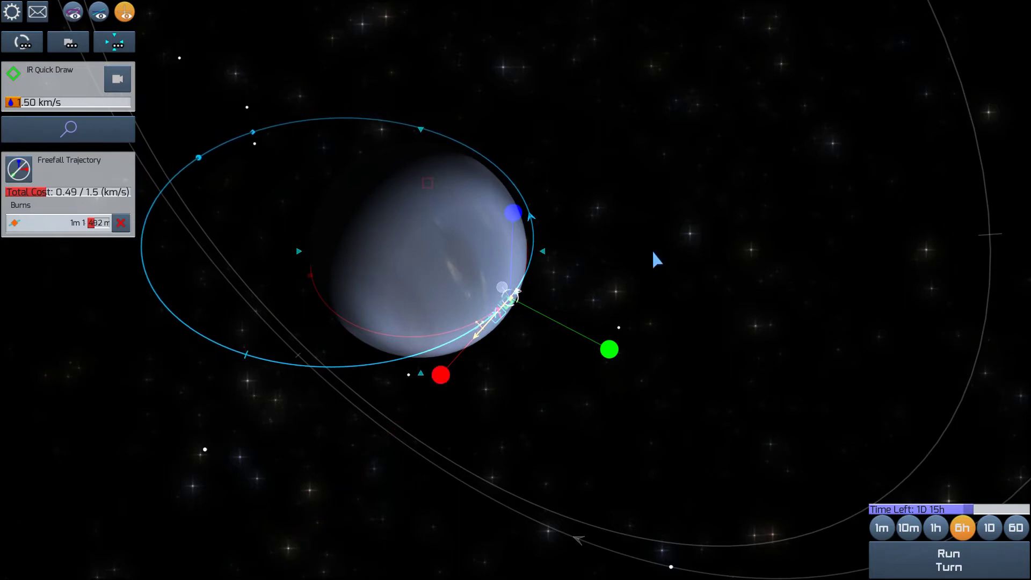
{"action": "scroll", "coordinate": [660, 244], "scroll_direction": "up", "scroll_amount": 5}
{"action": "scroll", "coordinate": [658, 244], "scroll_direction": "up", "scroll_amount": 3}
Switch to a new reference frame and centre the view on the chosen object
{"action": "left_click", "coordinate": [686, 271]}
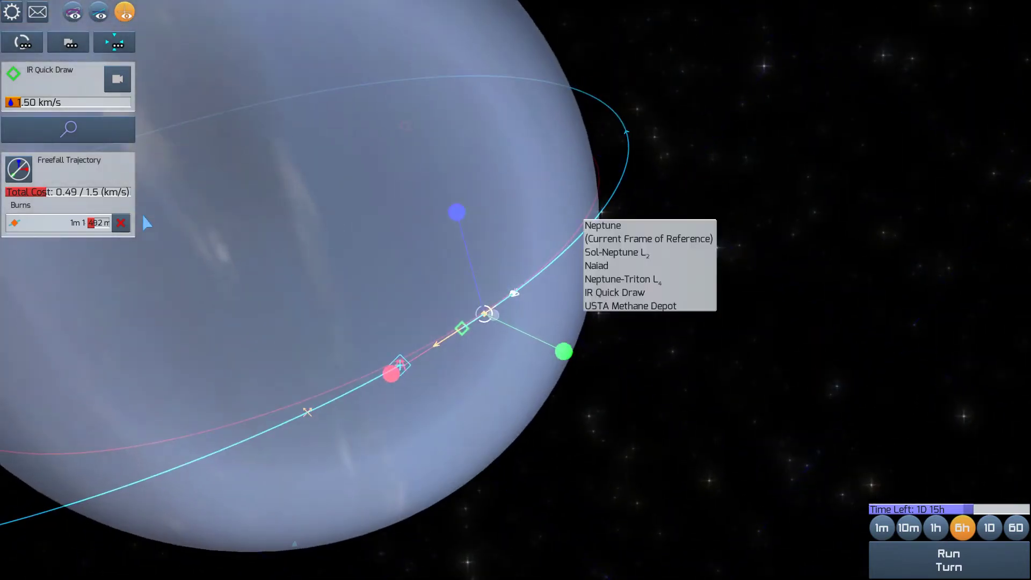
{"action": "left_click", "coordinate": [114, 45]}
{"action": "left_click", "coordinate": [153, 99]}
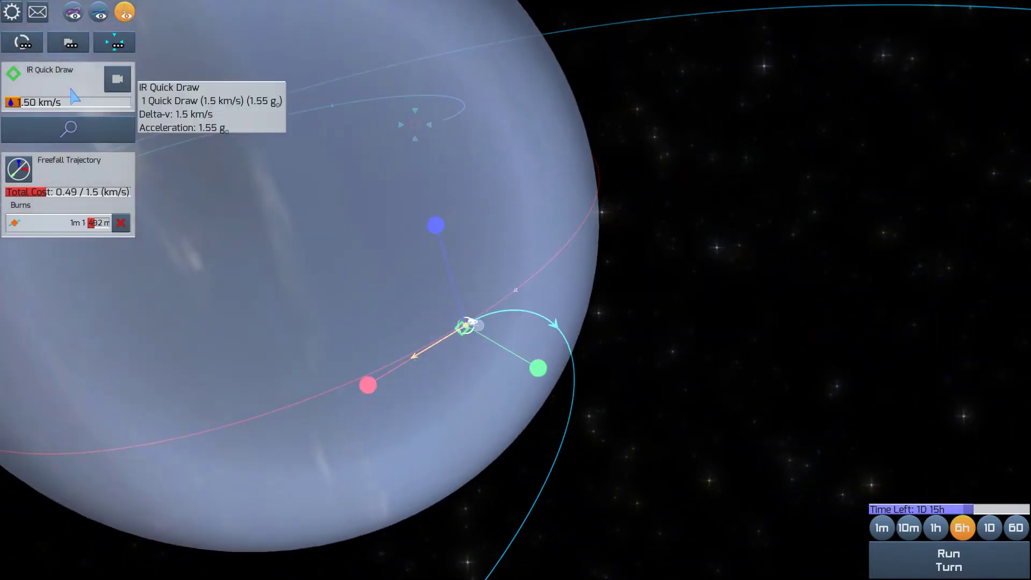
{"action": "left_click", "coordinate": [72, 44]}
{"action": "left_click", "coordinate": [81, 112]}
{"action": "scroll", "coordinate": [503, 170], "scroll_direction": "down", "scroll_amount": 5}
{"action": "mouse_move", "coordinate": [650, 110]}
{"action": "left_mouse_down"}
{"action": "mouse_move", "coordinate": [634, 153]}
{"action": "mouse_move", "coordinate": [653, 136]}
{"action": "left_mouse_up"}
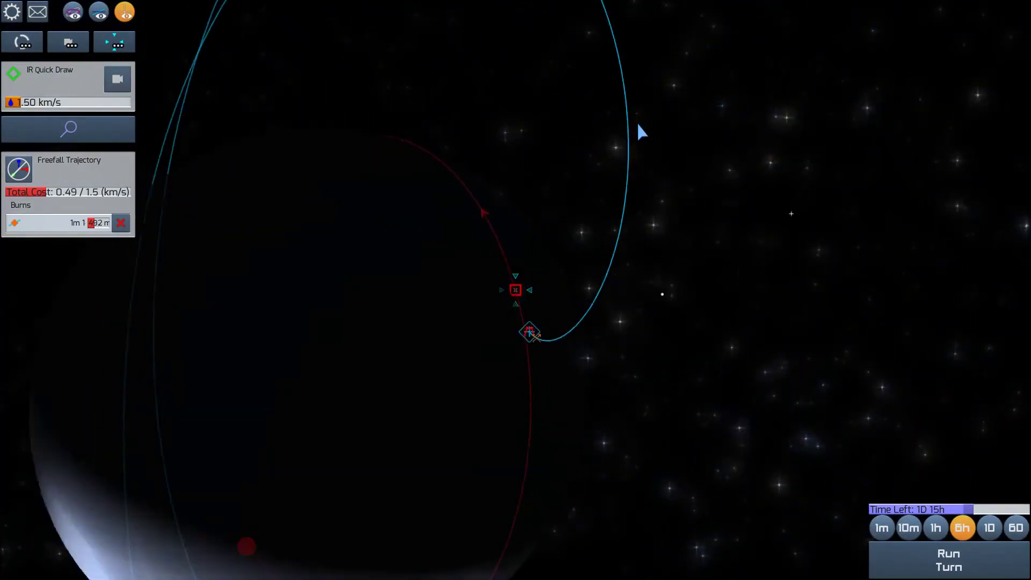
{"action": "mouse_move", "coordinate": [407, 95]}
{"action": "left_mouse_down"}
{"action": "mouse_move", "coordinate": [407, 49]}
{"action": "mouse_move", "coordinate": [415, 47]}
{"action": "left_mouse_up"}
Refine the burn with forward and radial pushes until it costs 0.54 km/s
{"action": "left_click_drag", "start_coordinate": [564, 372], "coordinate": [564, 341]}
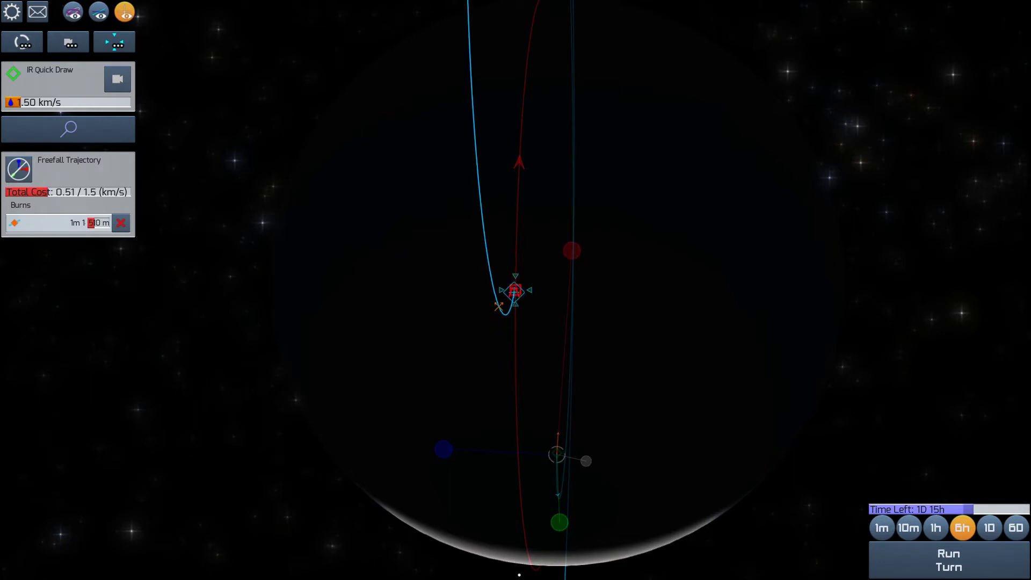
{"action": "mouse_move", "coordinate": [561, 375]}
{"action": "left_mouse_down"}
{"action": "mouse_move", "coordinate": [360, 368]}
{"action": "mouse_move", "coordinate": [502, 347]}
{"action": "mouse_move", "coordinate": [647, 362]}
{"action": "left_mouse_up"}
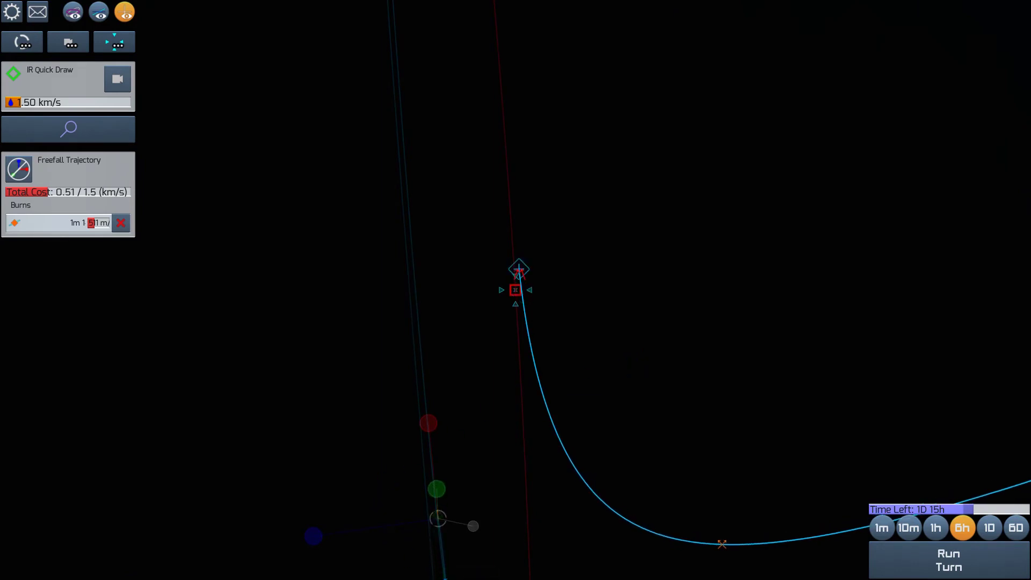
{"action": "mouse_move", "coordinate": [462, 492]}
{"action": "left_mouse_down"}
{"action": "mouse_move", "coordinate": [408, 458]}
{"action": "mouse_move", "coordinate": [372, 467]}
{"action": "mouse_move", "coordinate": [341, 442]}
{"action": "mouse_move", "coordinate": [433, 418]}
{"action": "left_mouse_up"}
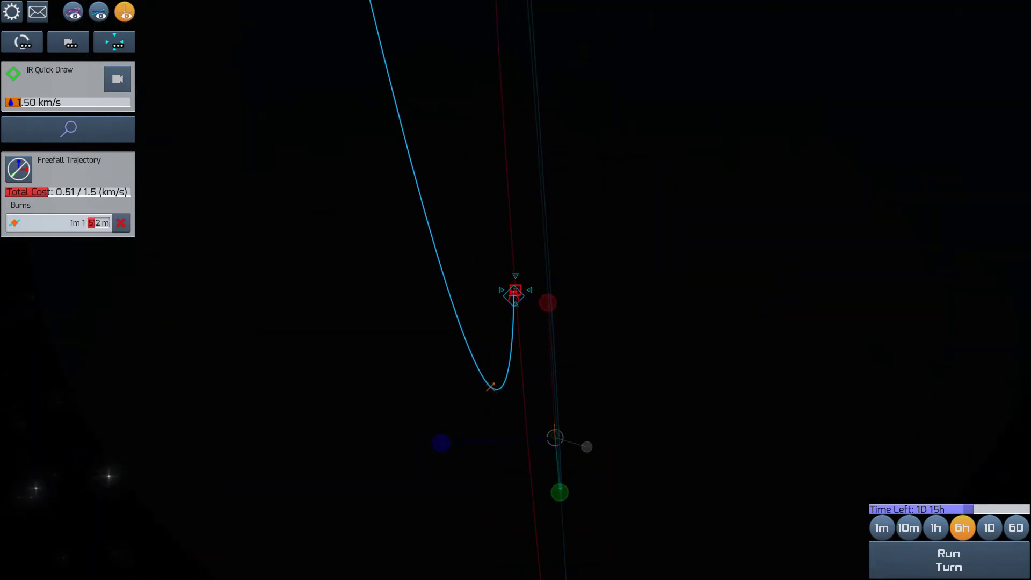
{"action": "mouse_move", "coordinate": [587, 386]}
{"action": "left_mouse_down"}
{"action": "mouse_move", "coordinate": [472, 368]}
{"action": "mouse_move", "coordinate": [537, 372]}
{"action": "left_mouse_up"}
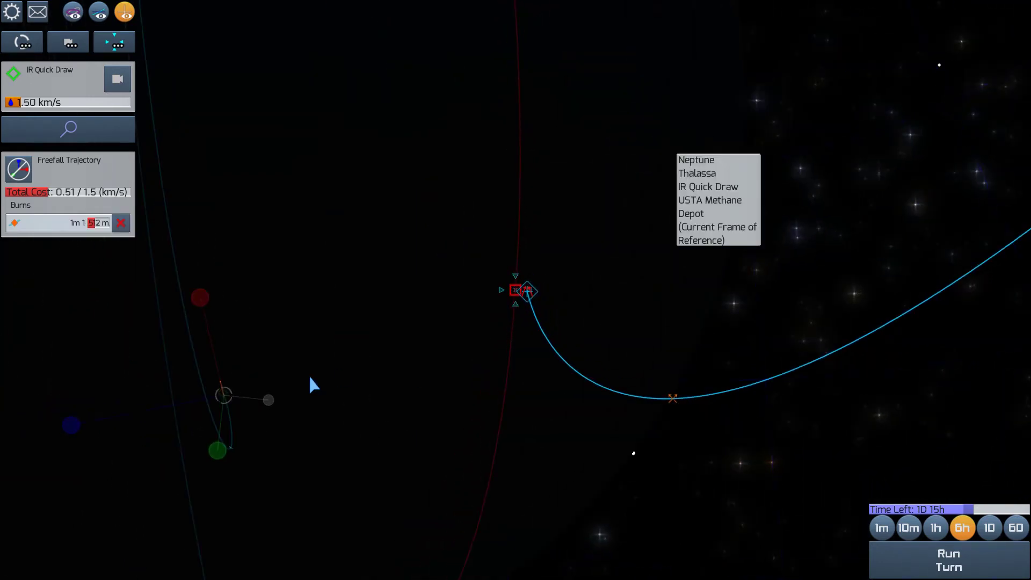
{"action": "left_click_drag", "start_coordinate": [204, 298], "coordinate": [177, 201]}
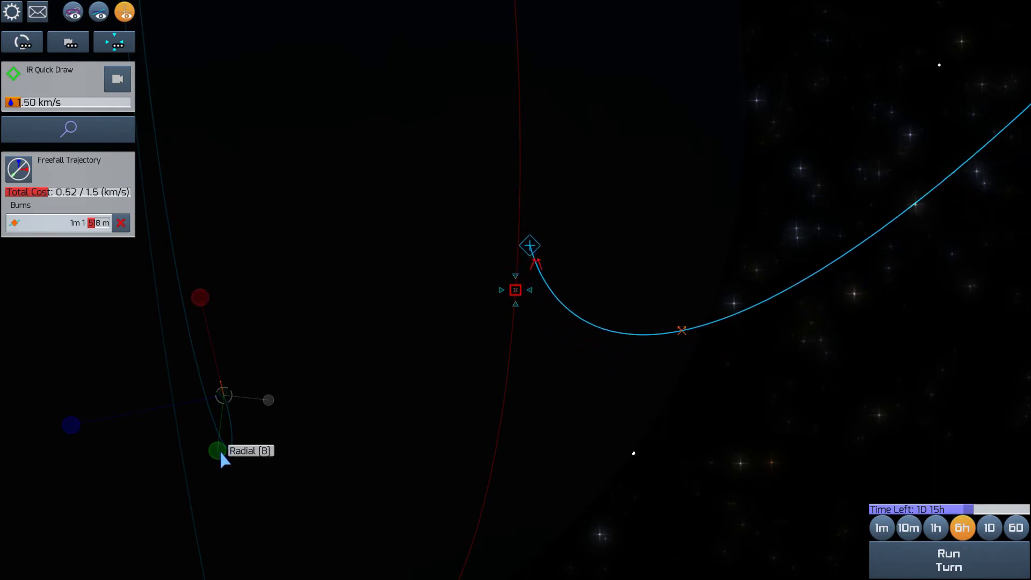
{"action": "mouse_move", "coordinate": [210, 507]}
{"action": "left_mouse_down"}
{"action": "mouse_move", "coordinate": [202, 559]}
{"action": "mouse_move", "coordinate": [237, 277]}
{"action": "mouse_move", "coordinate": [226, 462]}
{"action": "left_mouse_up"}
{"action": "mouse_move", "coordinate": [355, 409]}
{"action": "left_mouse_down"}
{"action": "mouse_move", "coordinate": [363, 385]}
{"action": "mouse_move", "coordinate": [330, 383]}
{"action": "mouse_move", "coordinate": [416, 375]}
{"action": "mouse_move", "coordinate": [597, 387]}
{"action": "left_mouse_up"}
Try an intercept of the USTA Methane Depot, then discard the failed burn
{"action": "left_click", "coordinate": [621, 327]}
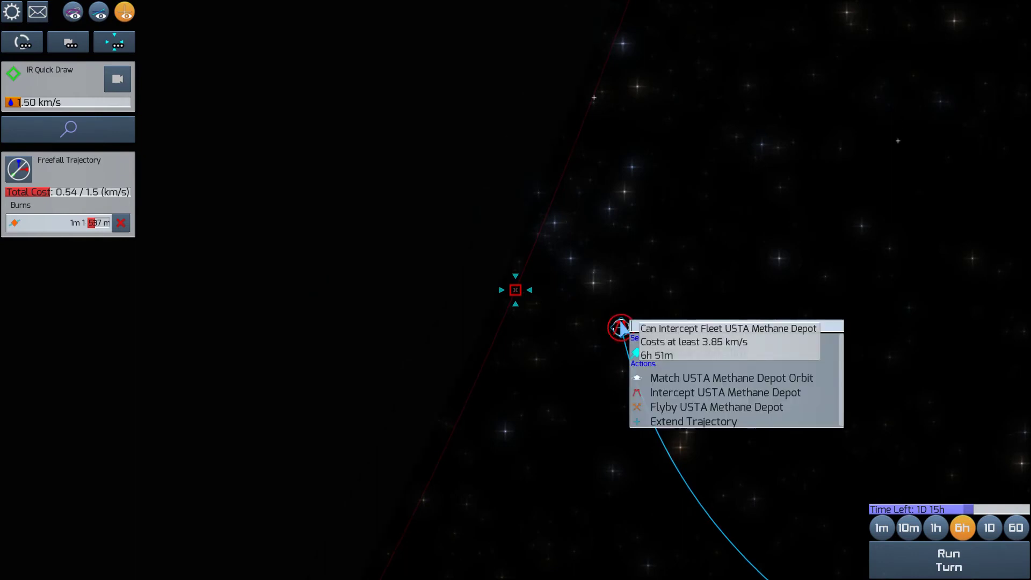
{"action": "left_click", "coordinate": [669, 390]}
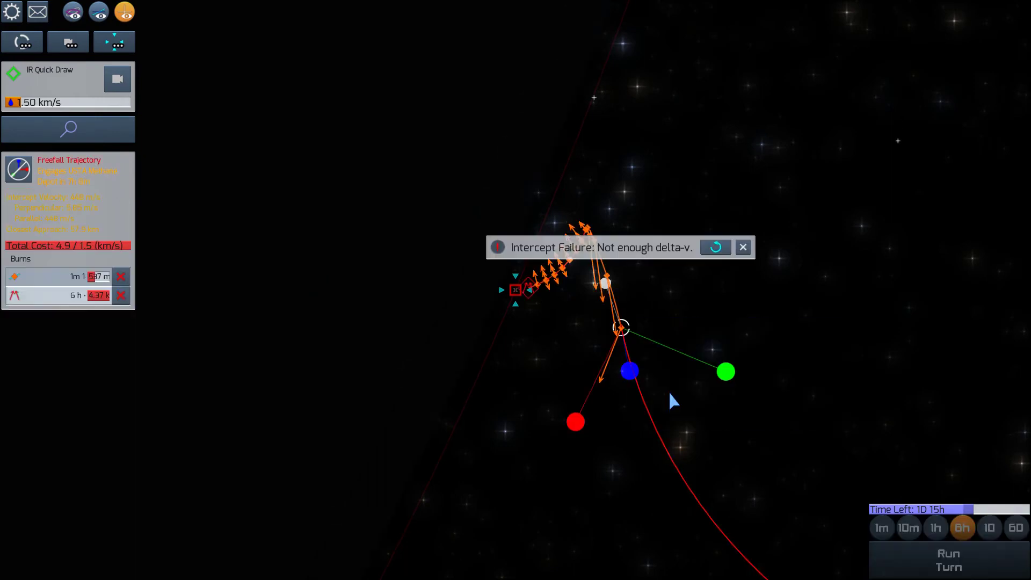
{"action": "left_click", "coordinate": [743, 247]}
{"action": "left_click", "coordinate": [121, 295]}
Rotate the map view in closer around the ship and Neptune
{"action": "mouse_move", "coordinate": [149, 302]}
{"action": "left_mouse_down"}
{"action": "mouse_move", "coordinate": [567, 289]}
{"action": "mouse_move", "coordinate": [508, 274]}
{"action": "mouse_move", "coordinate": [456, 276]}
{"action": "left_mouse_up"}
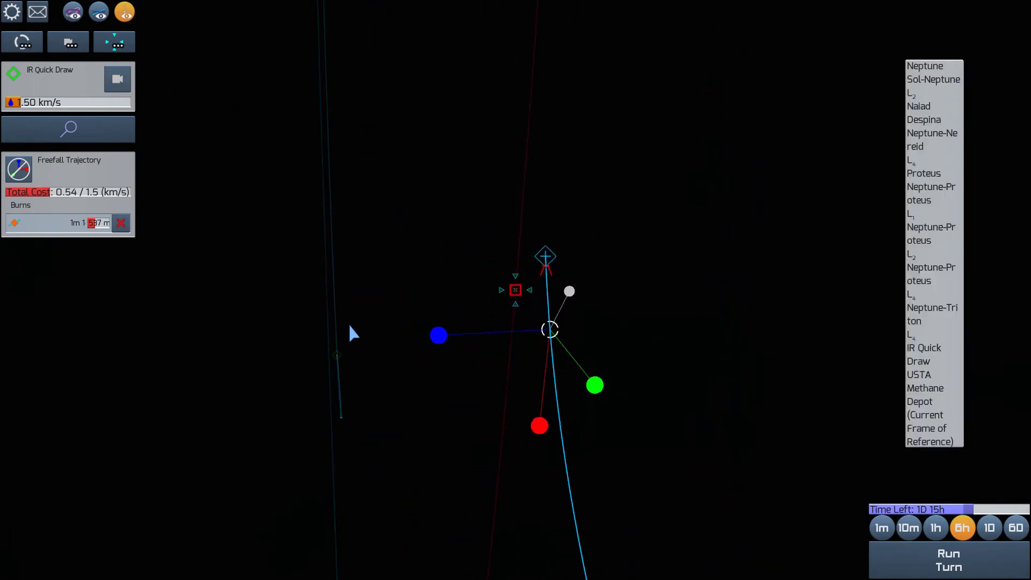
{"action": "mouse_move", "coordinate": [352, 332]}
{"action": "left_mouse_down"}
{"action": "mouse_move", "coordinate": [362, 328]}
{"action": "mouse_move", "coordinate": [219, 313]}
{"action": "mouse_move", "coordinate": [251, 302]}
{"action": "mouse_move", "coordinate": [260, 311]}
{"action": "left_mouse_up"}
{"action": "scroll", "coordinate": [347, 198], "scroll_direction": "up", "scroll_amount": 3}
{"action": "left_click_drag", "start_coordinate": [338, 212], "coordinate": [484, 214]}
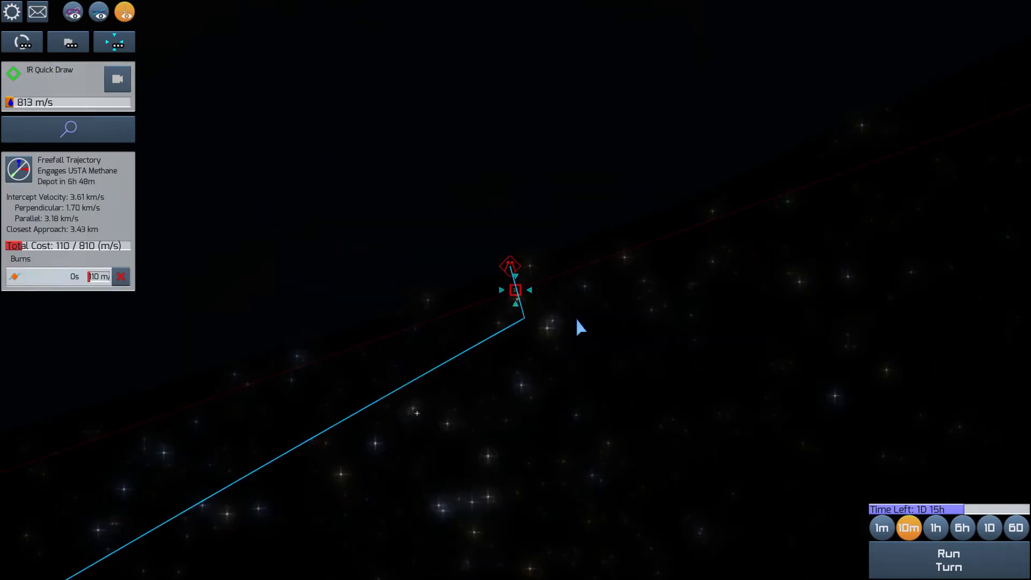
Execute the correction burn and set the reference frame to Neptune
{"action": "left_click", "coordinate": [938, 561]}
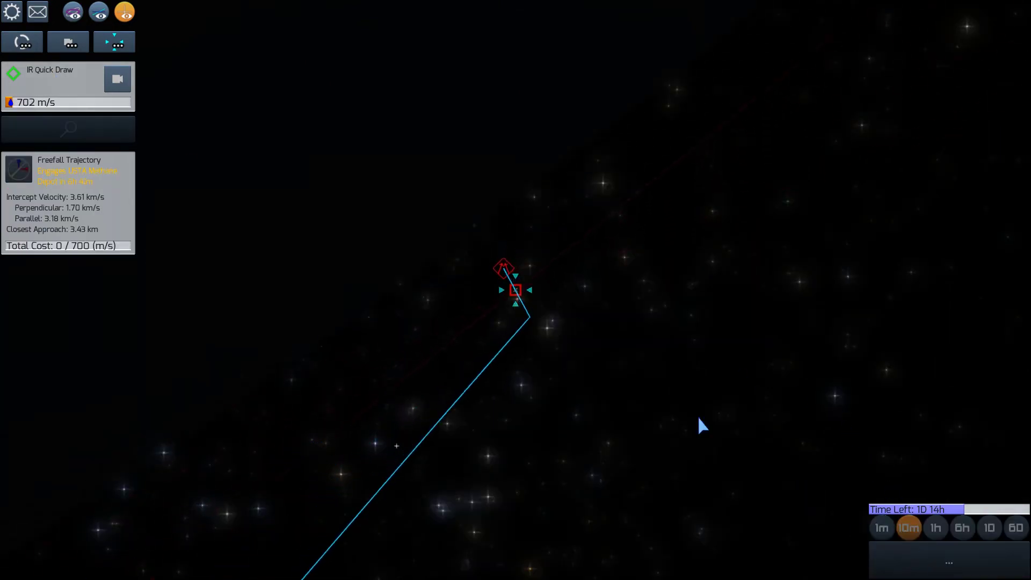
{"action": "left_click", "coordinate": [114, 42]}
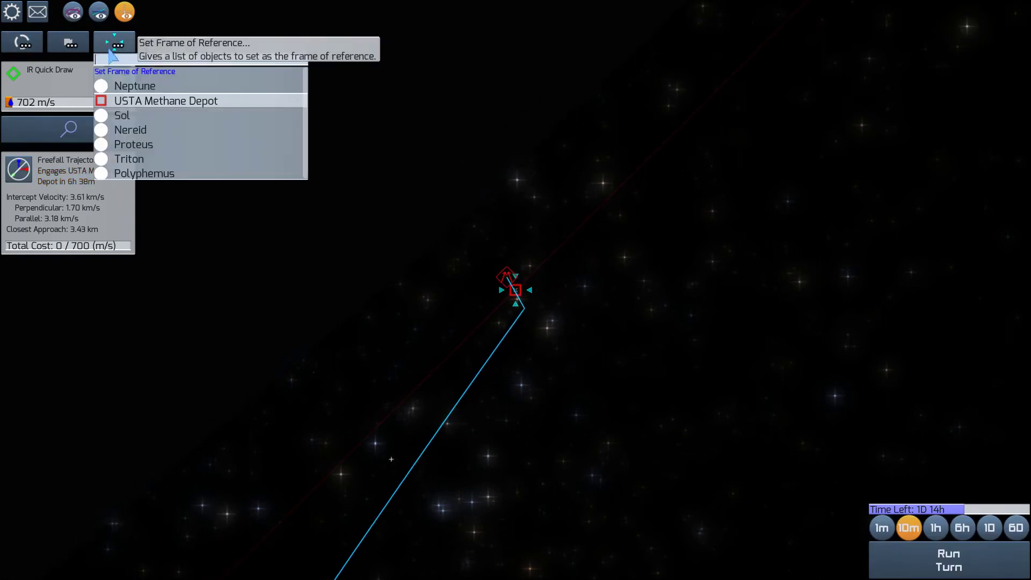
{"action": "left_click", "coordinate": [141, 101]}
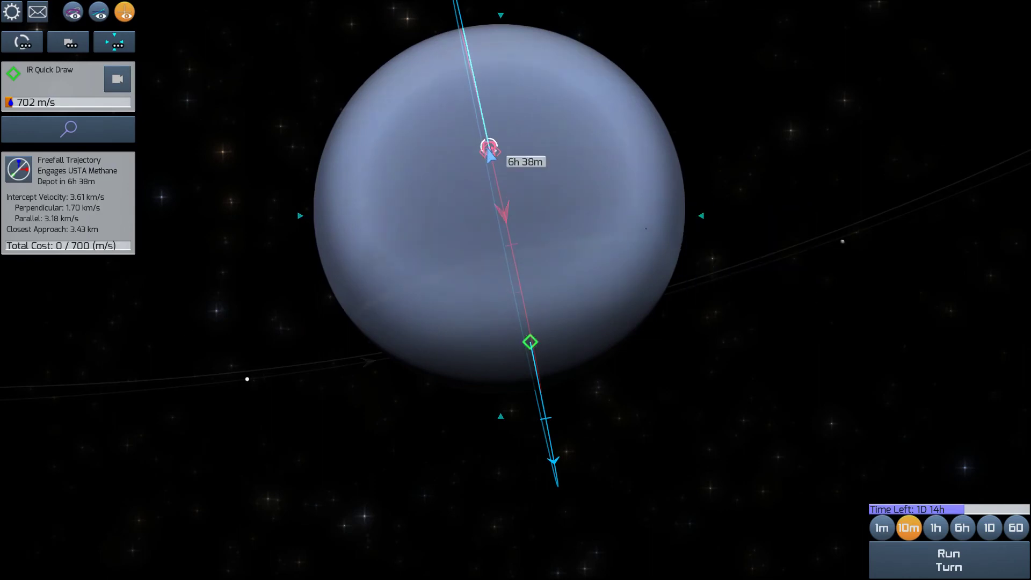
Retry the Methane Depot intercept, discard the failed burn, and bring Neptune into view
{"action": "left_click", "coordinate": [502, 165]}
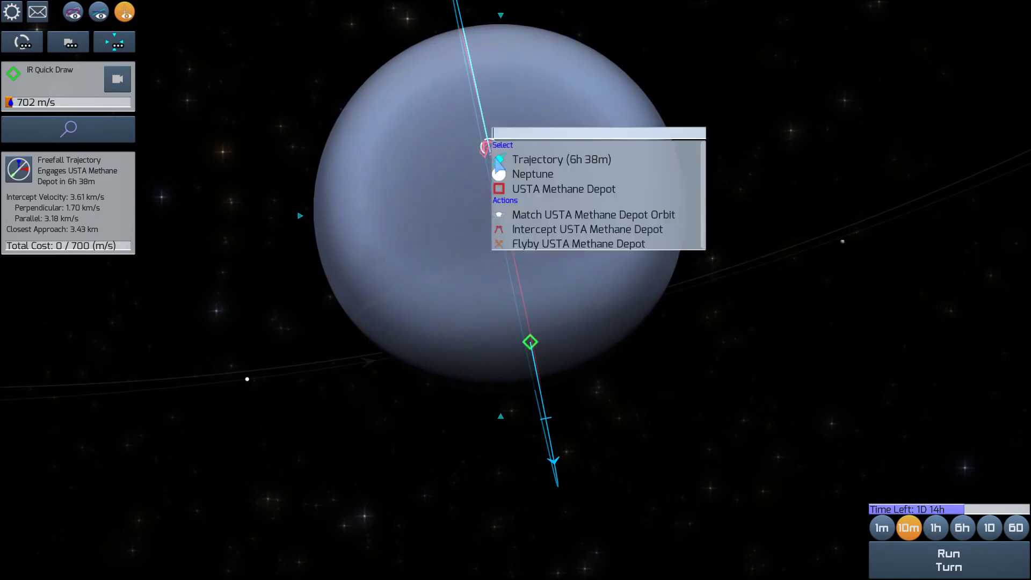
{"action": "left_click", "coordinate": [537, 230]}
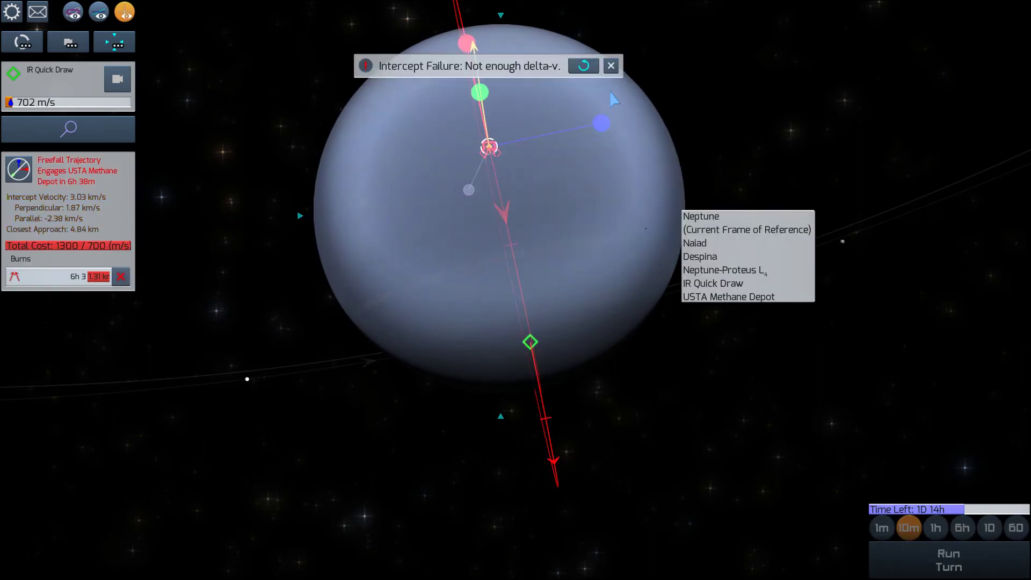
{"action": "left_click", "coordinate": [609, 68]}
{"action": "left_click", "coordinate": [120, 277]}
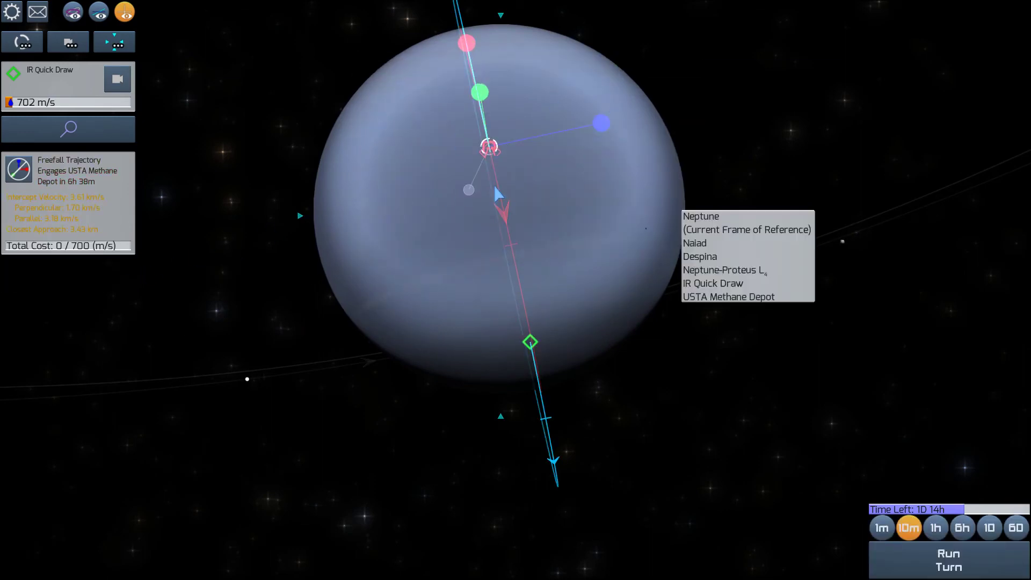
{"action": "left_click_drag", "start_coordinate": [517, 183], "coordinate": [438, 178]}
{"action": "scroll", "coordinate": [846, 169], "scroll_direction": "up", "scroll_amount": 5}
{"action": "left_click_drag", "start_coordinate": [921, 171], "coordinate": [805, 168]}
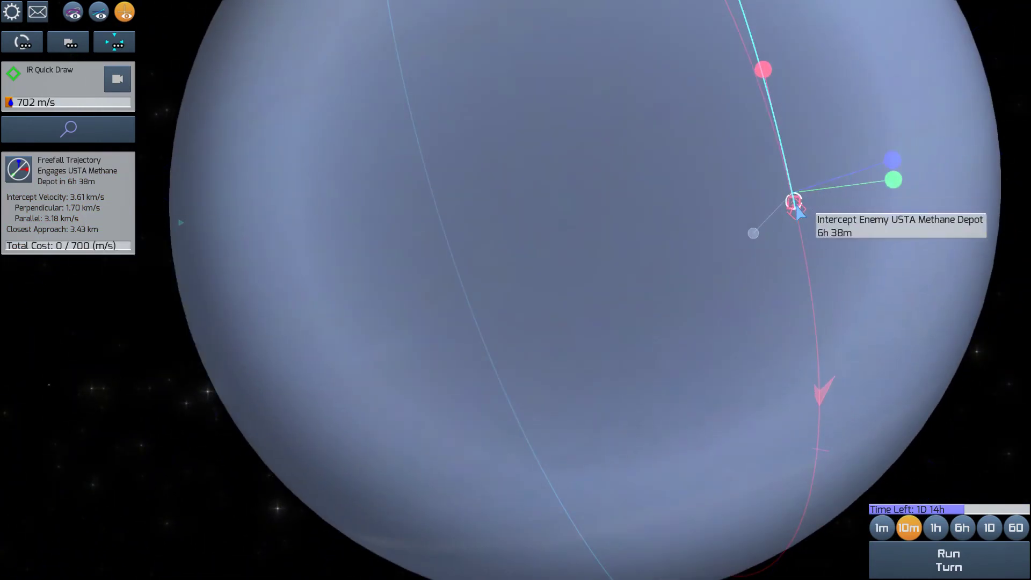
Plot a flyby of the USTA Methane Depot and run a six-hour turn
{"action": "left_click", "coordinate": [792, 196]}
{"action": "left_click", "coordinate": [842, 304]}
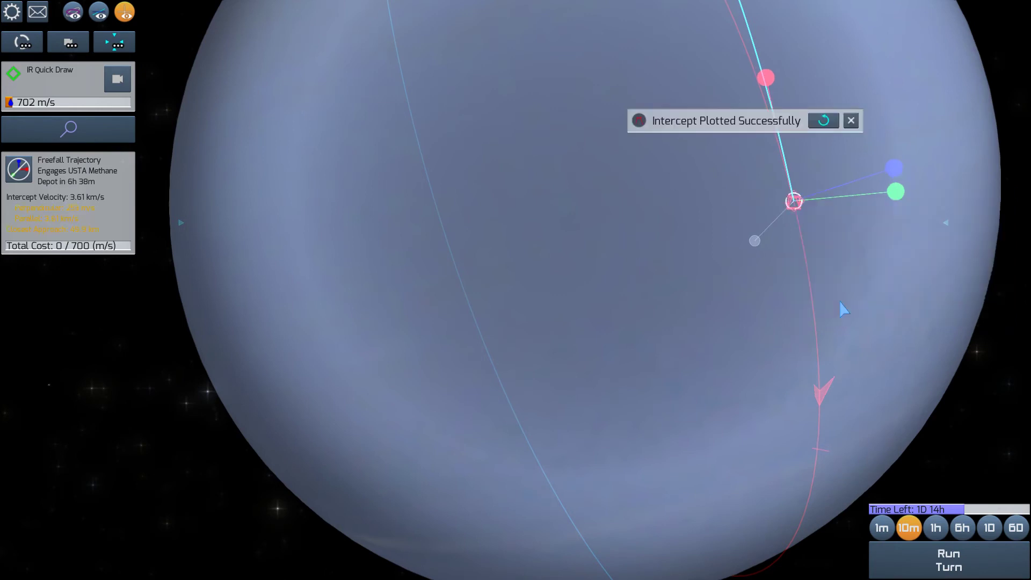
{"action": "left_click", "coordinate": [945, 564]}
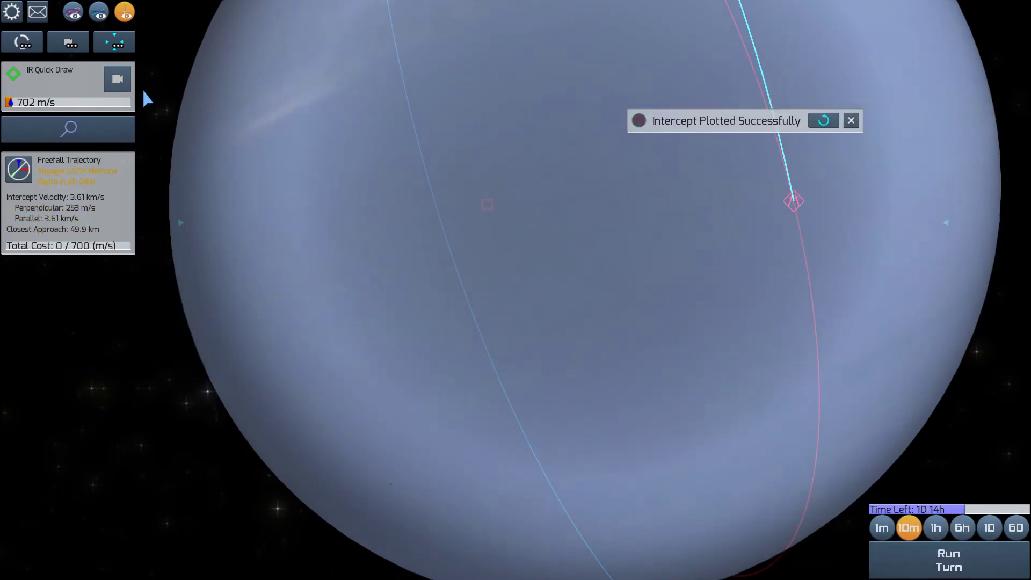
{"action": "left_click", "coordinate": [962, 527]}
{"action": "left_click", "coordinate": [954, 563]}
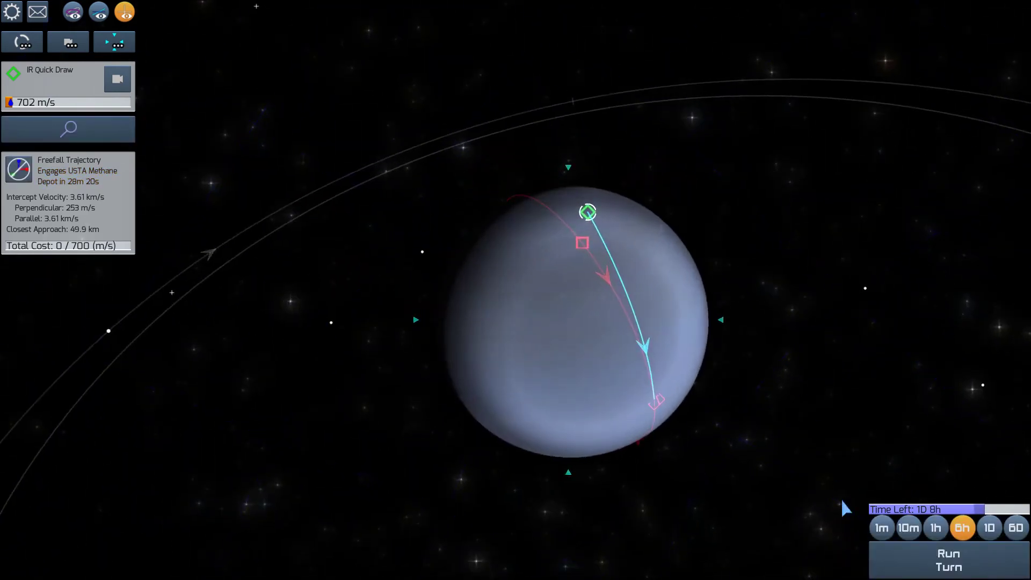
Enter the flyby combat view and inspect the Methane Depot's modules
{"action": "left_click", "coordinate": [927, 561]}
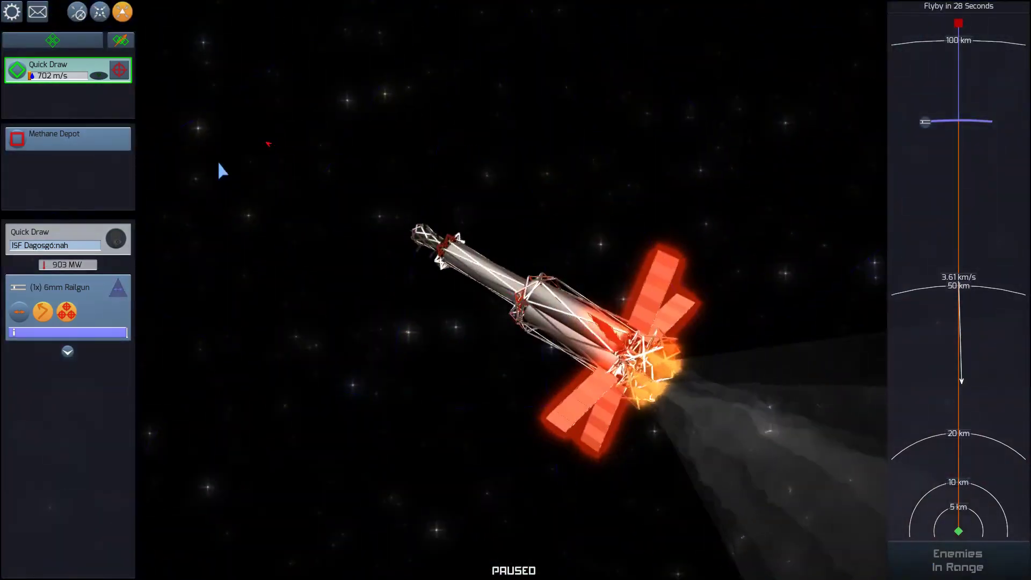
{"action": "left_click", "coordinate": [88, 139]}
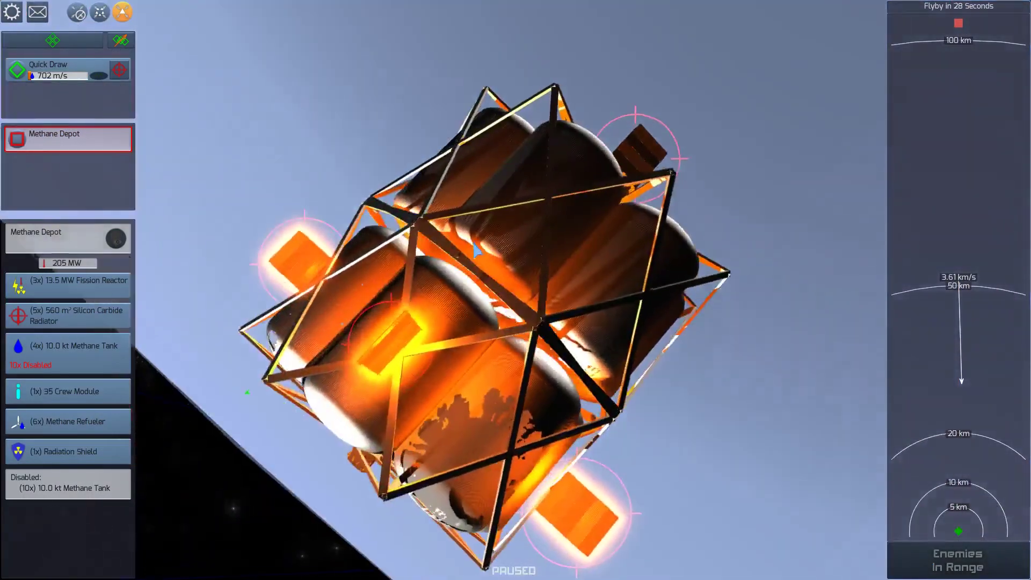
{"action": "left_click_drag", "start_coordinate": [475, 250], "coordinate": [379, 227]}
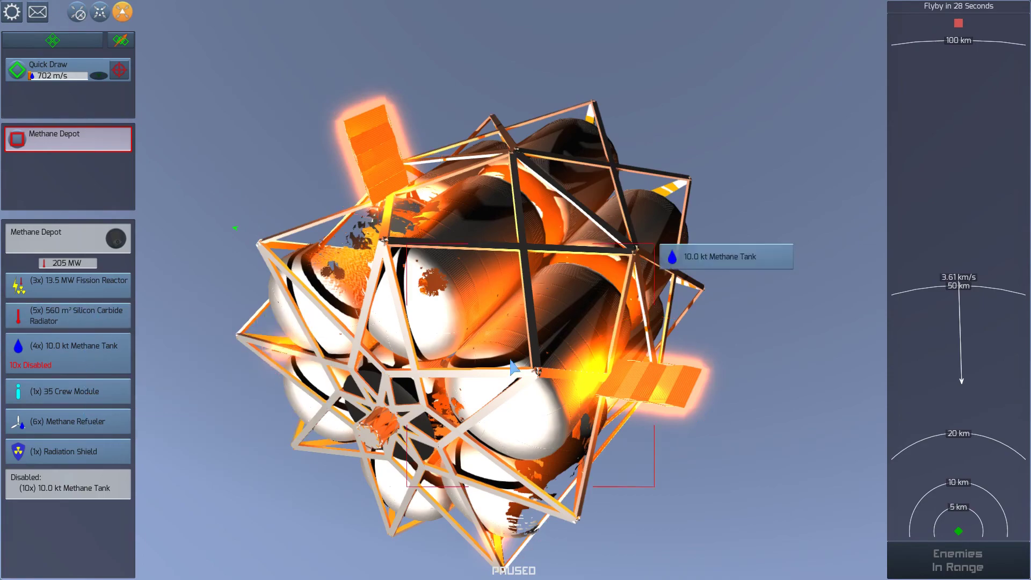
{"action": "mouse_move", "coordinate": [668, 253]}
{"action": "left_mouse_down"}
{"action": "mouse_move", "coordinate": [789, 257]}
{"action": "mouse_move", "coordinate": [666, 138]}
{"action": "left_mouse_up"}
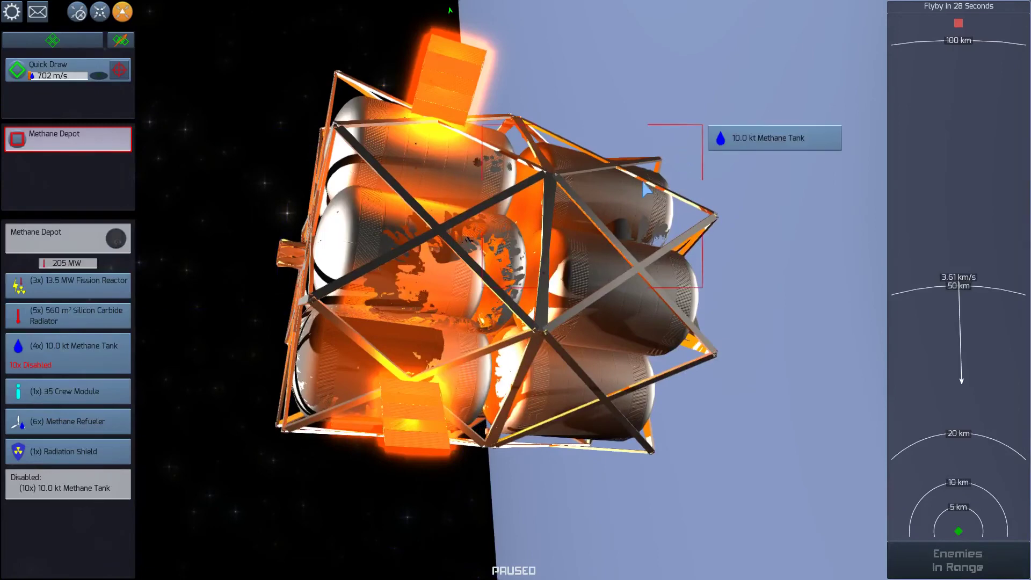
{"action": "scroll", "coordinate": [748, 202], "scroll_direction": "down", "scroll_amount": 3}
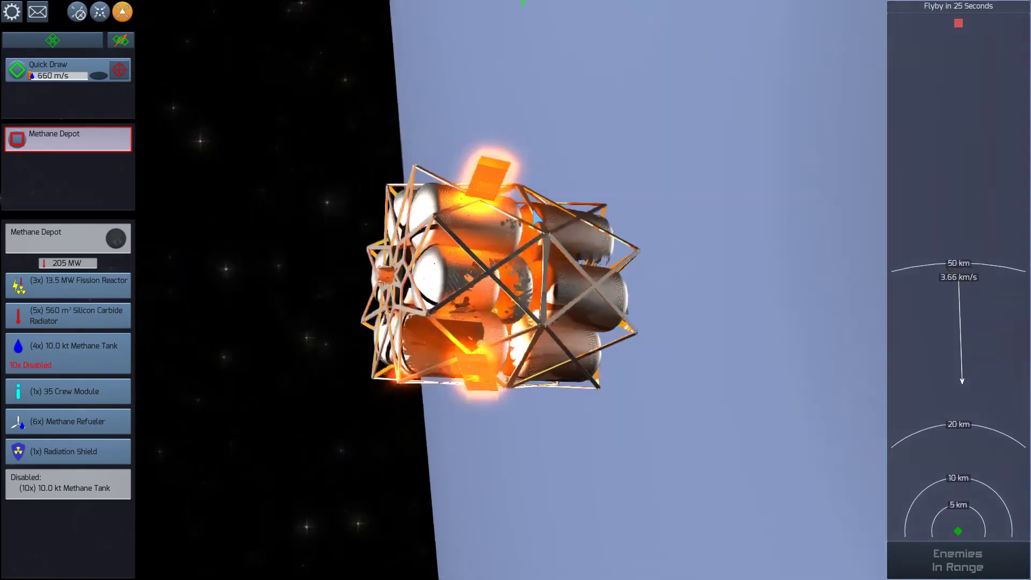
Prioritise the depot's Silicon Carbide Radiators as railgun targets
{"action": "left_click_drag", "start_coordinate": [207, 267], "coordinate": [86, 290]}
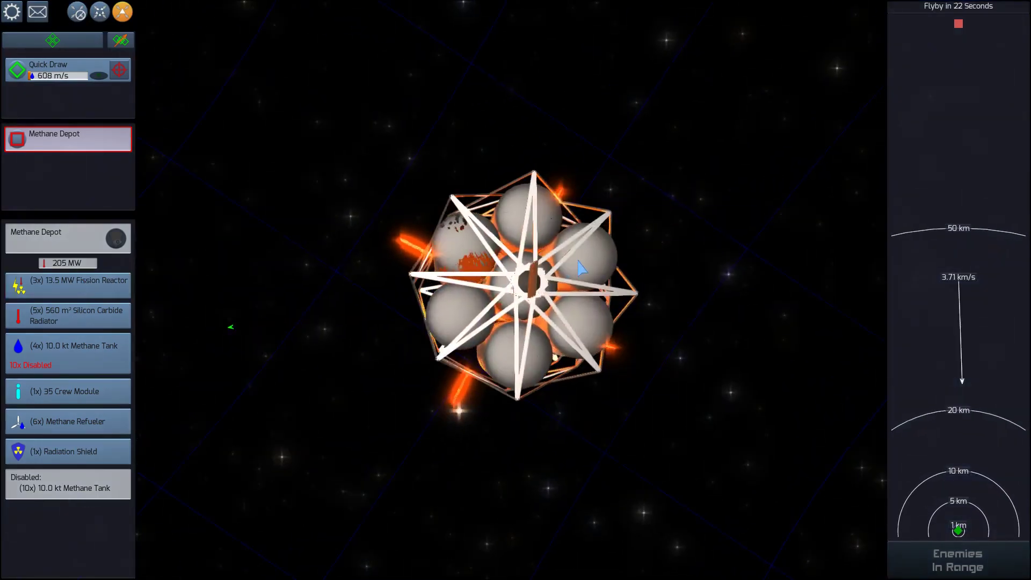
{"action": "scroll", "coordinate": [362, 267], "scroll_direction": "up", "scroll_amount": 5}
{"action": "mouse_move", "coordinate": [426, 265]}
{"action": "left_mouse_down"}
{"action": "mouse_move", "coordinate": [669, 290]}
{"action": "mouse_move", "coordinate": [403, 306]}
{"action": "left_mouse_up"}
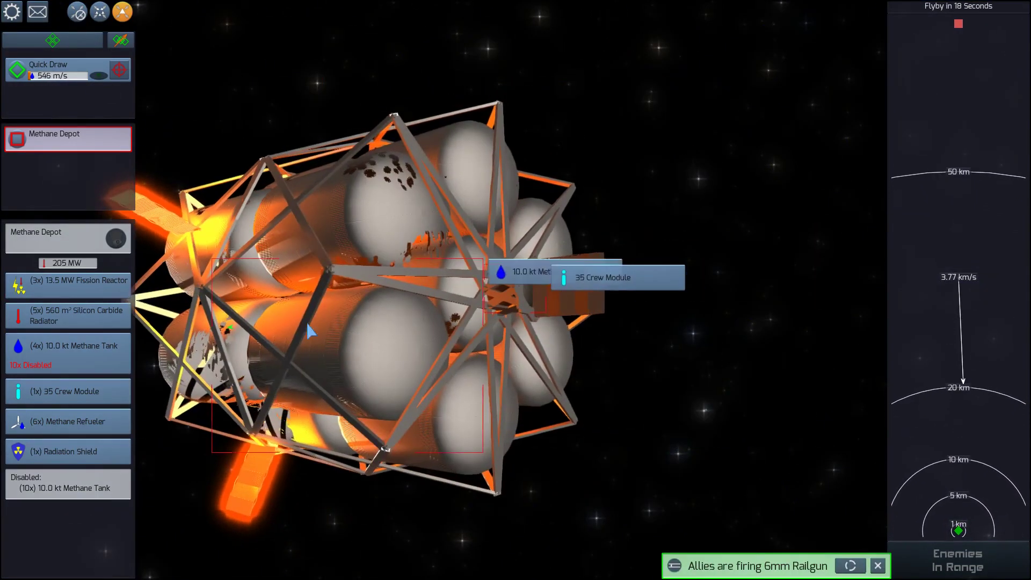
{"action": "left_click", "coordinate": [75, 322]}
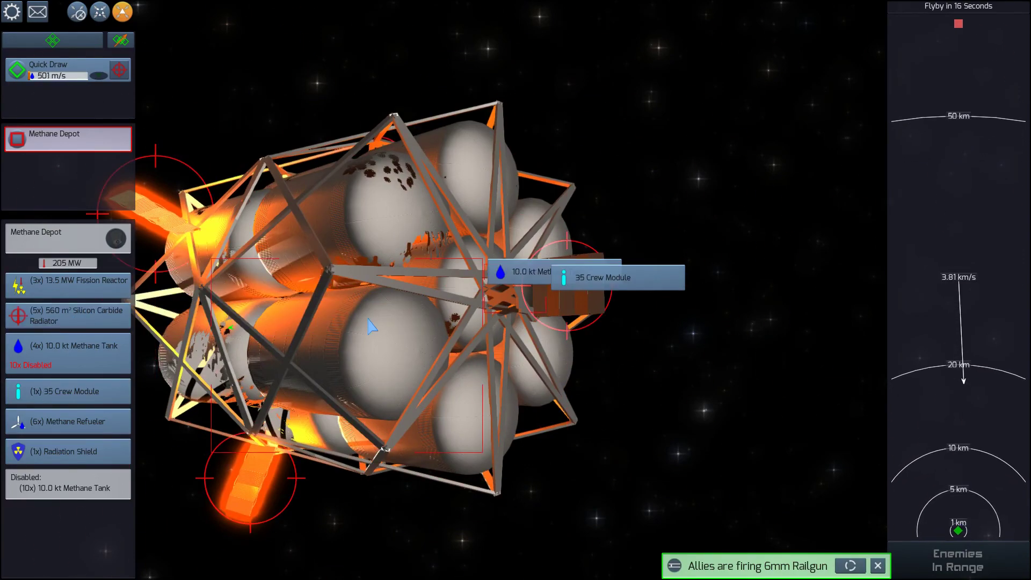
{"action": "mouse_move", "coordinate": [369, 323]}
{"action": "left_mouse_down"}
{"action": "mouse_move", "coordinate": [316, 325]}
{"action": "mouse_move", "coordinate": [344, 311]}
{"action": "left_mouse_up"}
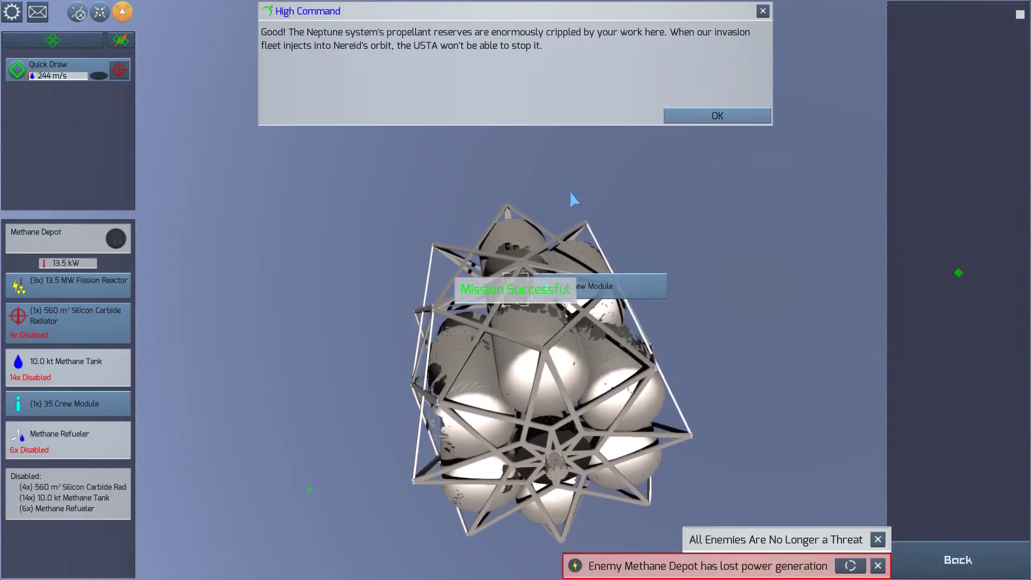
Dismiss High Command's congratulatory mission message with OK
{"action": "left_click", "coordinate": [707, 118]}
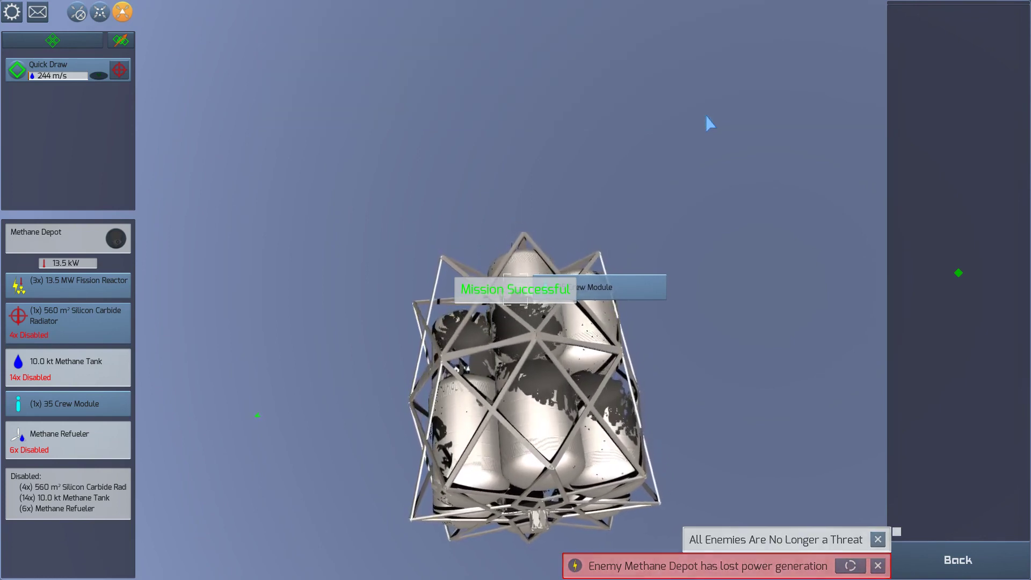